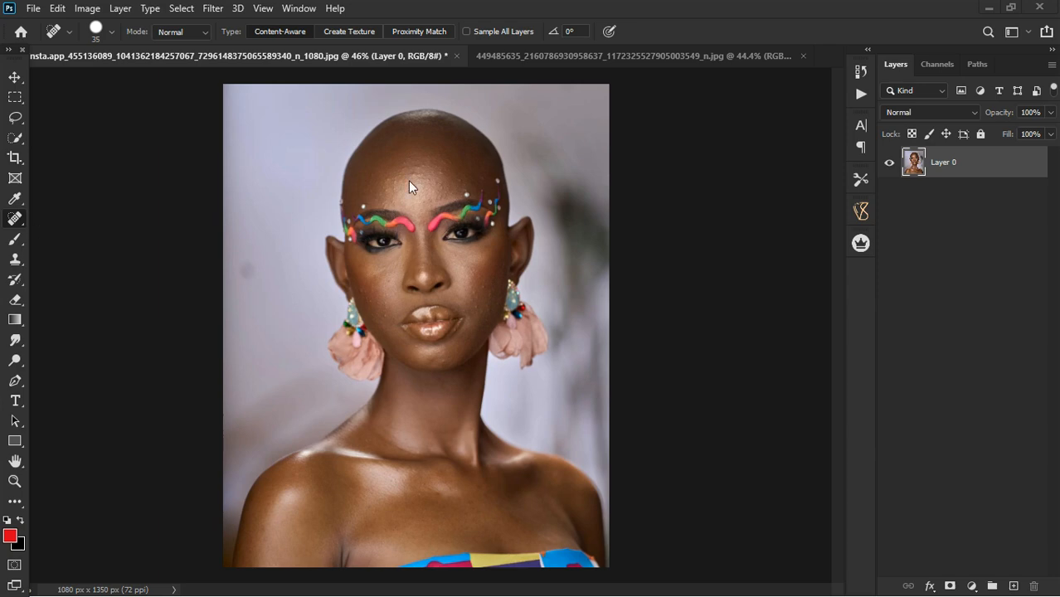
Remove the small bumps across the middle of the forehead using the Spot Healing Brush at size 20.
{"action": "scroll", "coordinate": [433, 126], "scroll_direction": "up", "scroll_amount": 3}
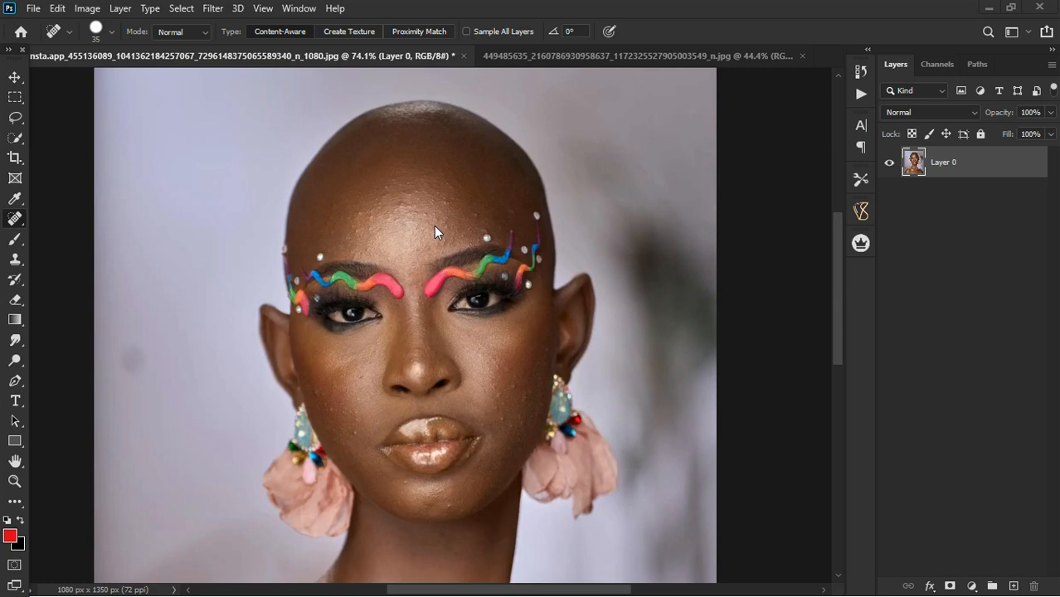
{"action": "scroll", "coordinate": [417, 218], "scroll_direction": "up", "scroll_amount": 2}
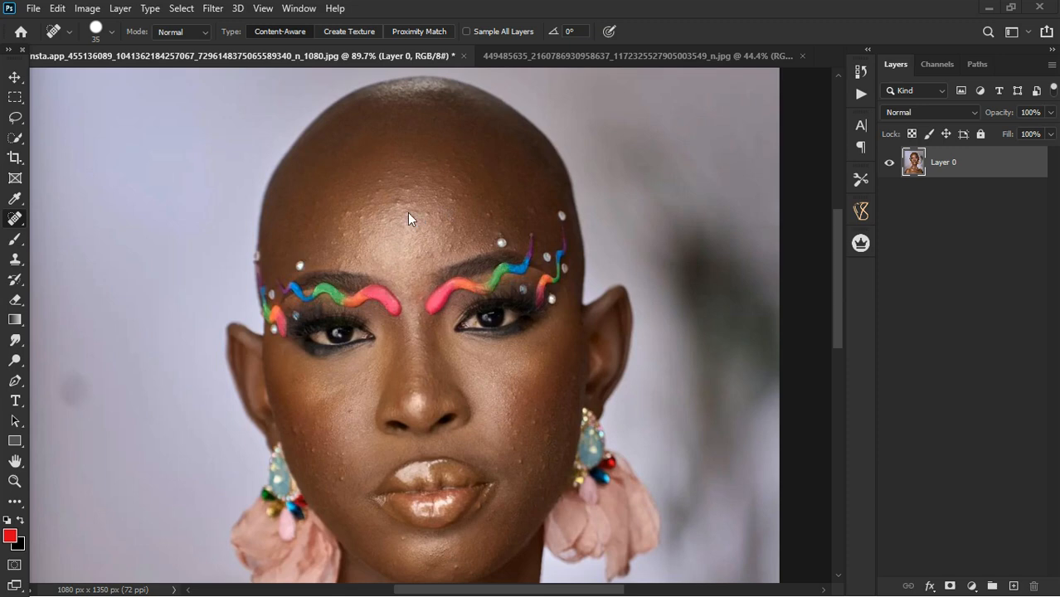
{"action": "right_click", "coordinate": [14, 220]}
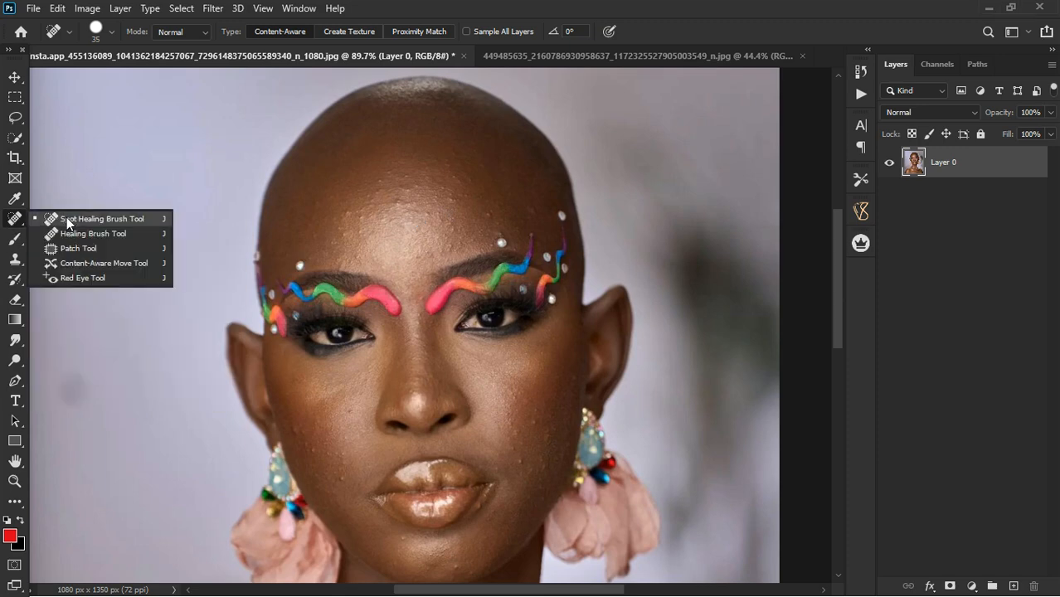
{"action": "left_click", "coordinate": [66, 222]}
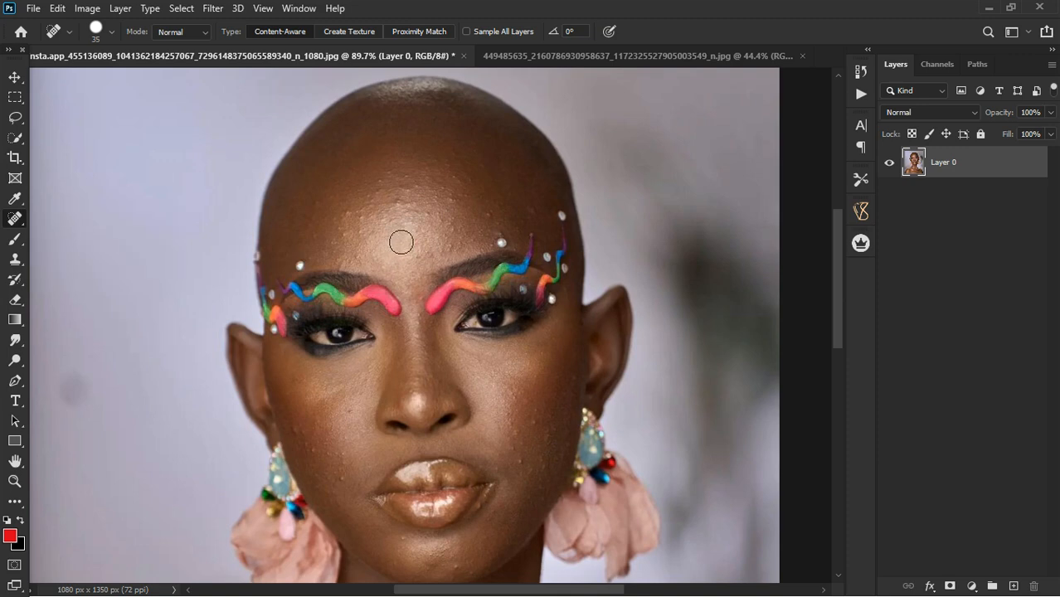
{"action": "scroll", "coordinate": [501, 239], "scroll_direction": "up", "scroll_amount": 2}
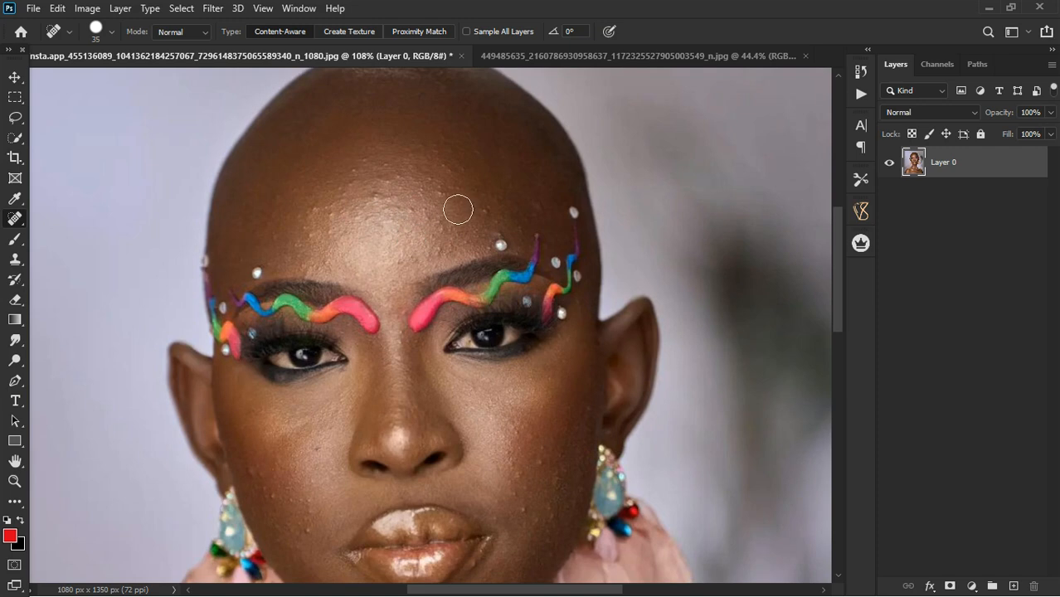
{"action": "key", "text": "bracketleft"}
{"action": "key", "text": "bracketleft"}
{"action": "scroll", "coordinate": [453, 202], "scroll_direction": "up", "scroll_amount": 1}
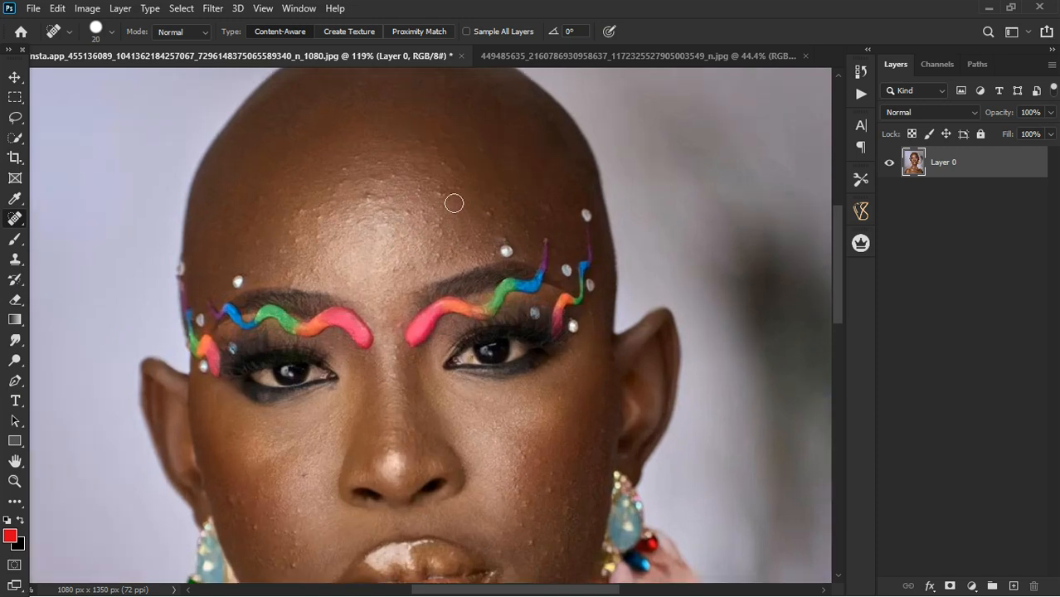
{"action": "left_click", "coordinate": [444, 193]}
{"action": "left_click", "coordinate": [426, 217]}
{"action": "left_click", "coordinate": [426, 232]}
{"action": "left_click", "coordinate": [405, 214]}
{"action": "left_click", "coordinate": [382, 213]}
{"action": "left_click", "coordinate": [398, 210]}
{"action": "left_click", "coordinate": [377, 201]}
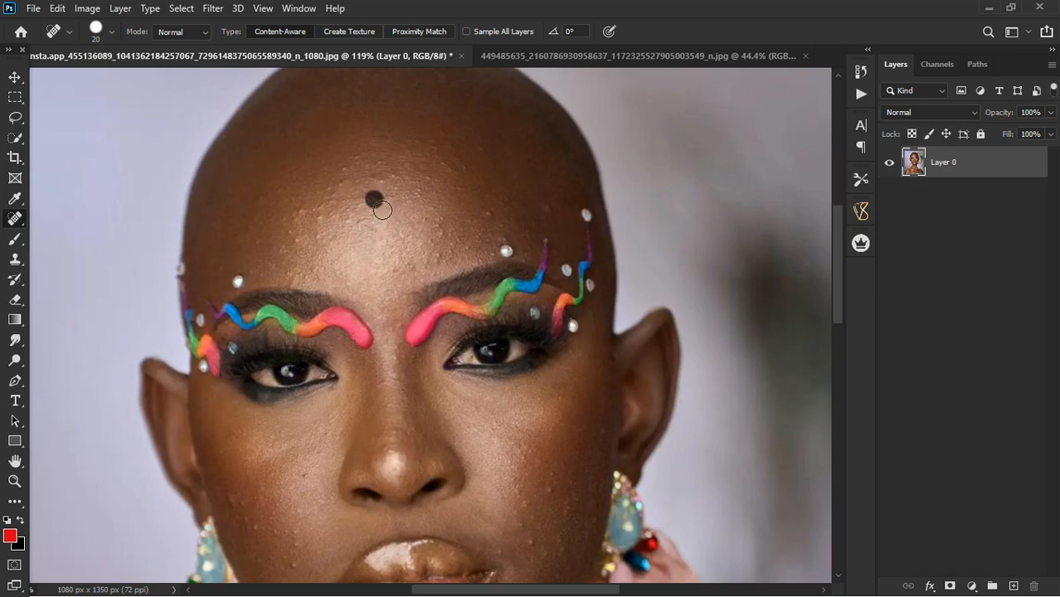
{"action": "left_click", "coordinate": [356, 201]}
{"action": "left_click", "coordinate": [335, 232]}
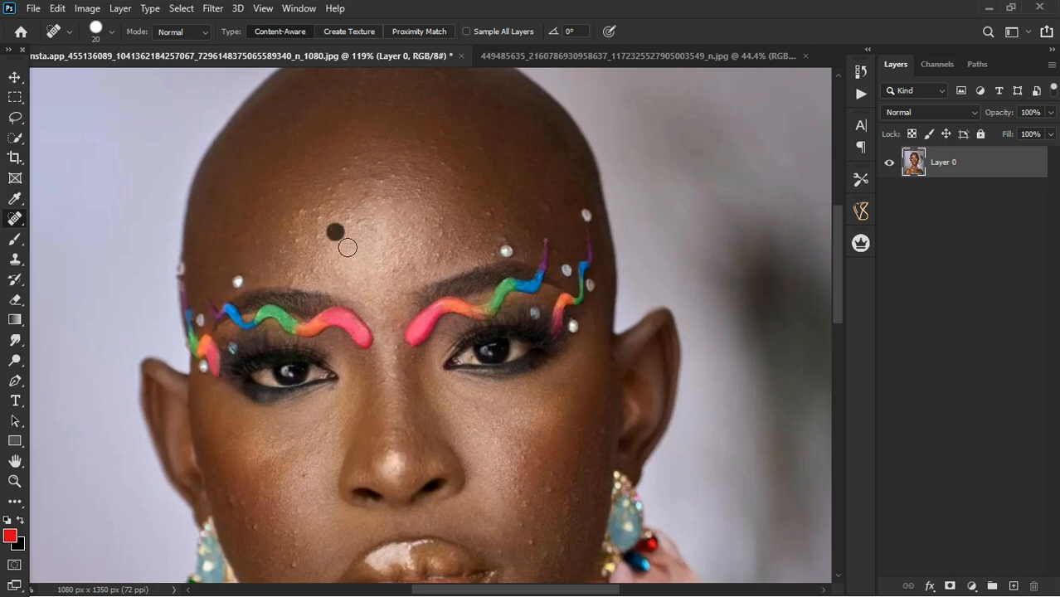
Spot-heal the remaining bumps around the bright highlight at the centre of the forehead.
{"action": "scroll", "coordinate": [372, 199], "scroll_direction": "up", "scroll_amount": 2}
{"action": "left_click", "coordinate": [372, 207]}
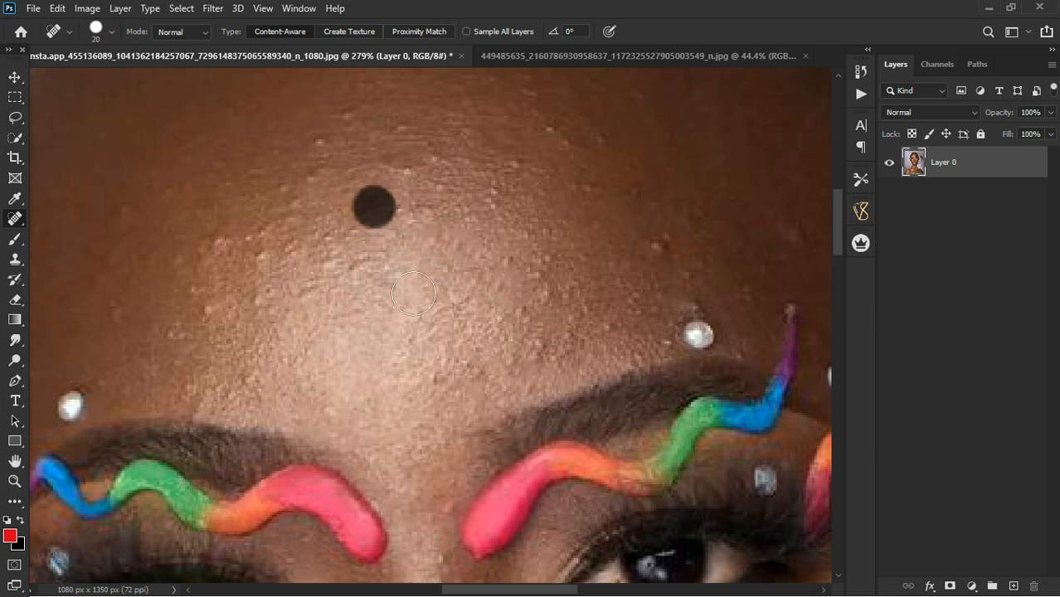
{"action": "left_click", "coordinate": [362, 230]}
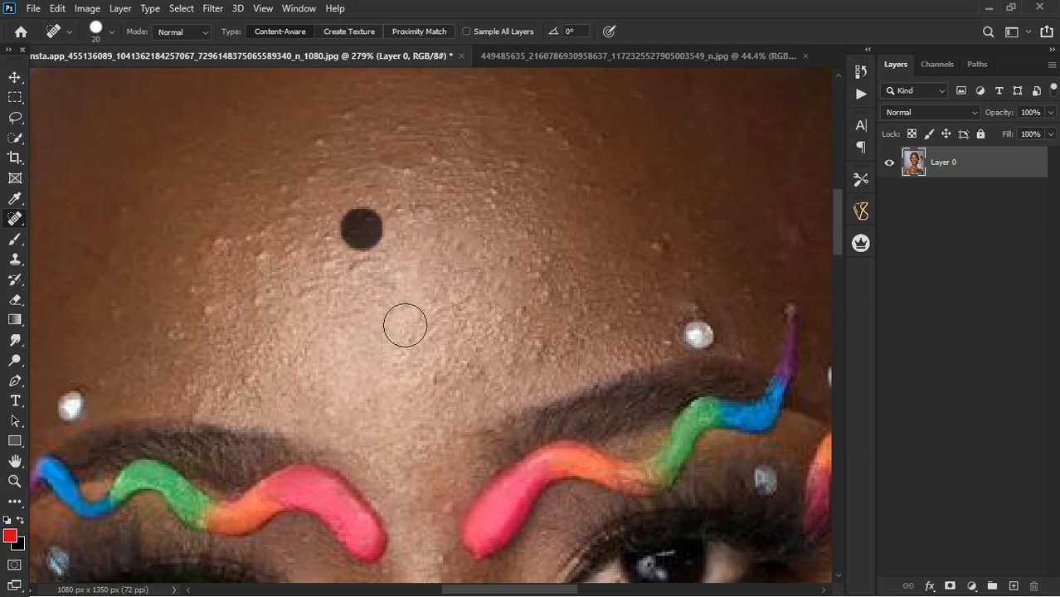
{"action": "left_click", "coordinate": [417, 212]}
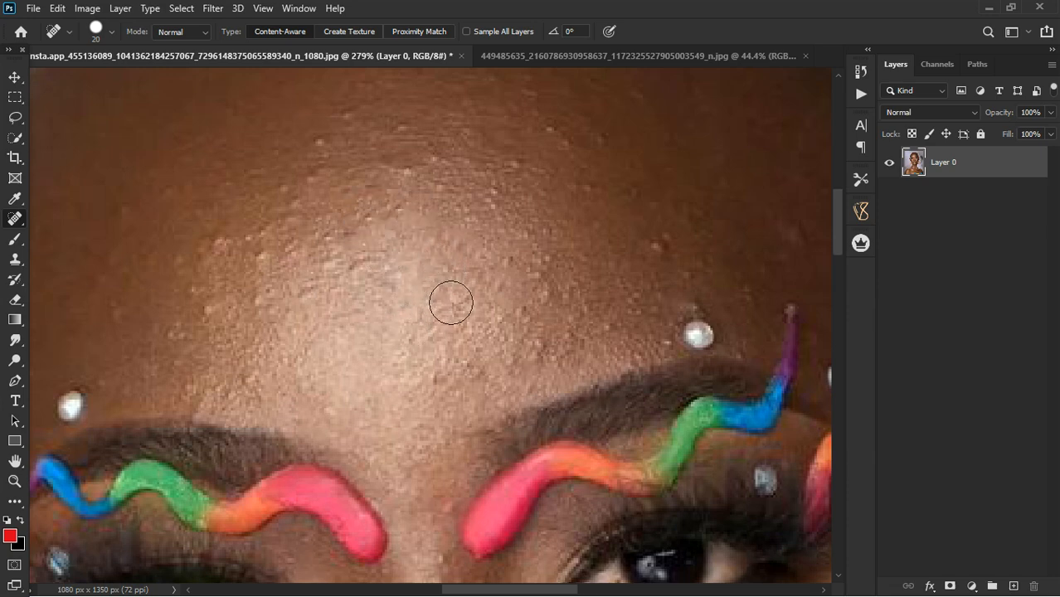
{"action": "left_click", "coordinate": [367, 214]}
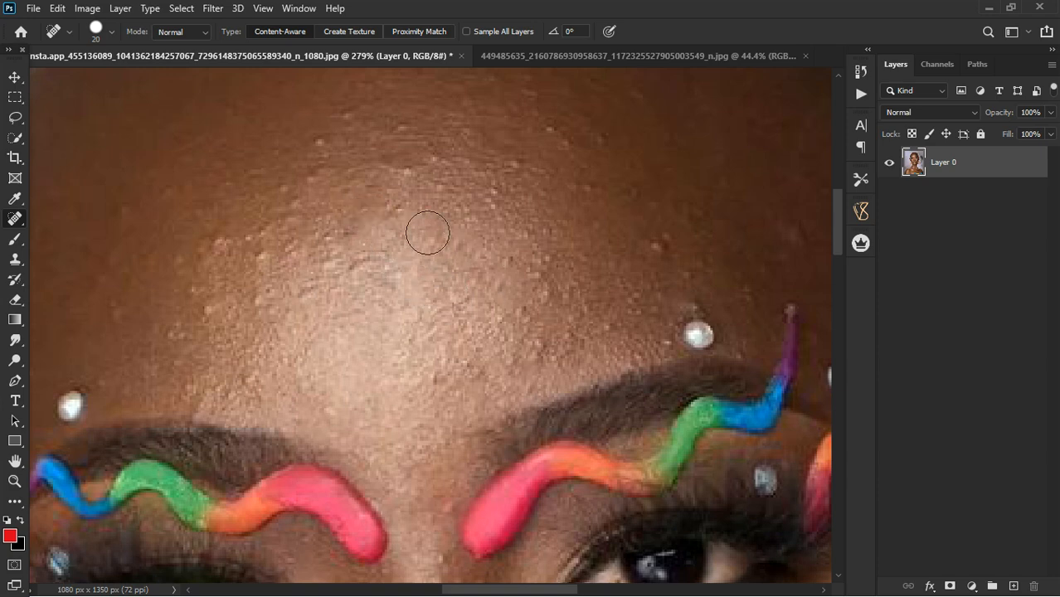
{"action": "left_click", "coordinate": [405, 208]}
{"action": "scroll", "coordinate": [457, 281], "scroll_direction": "down", "scroll_amount": 3}
{"action": "scroll", "coordinate": [445, 274], "scroll_direction": "down", "scroll_amount": 3}
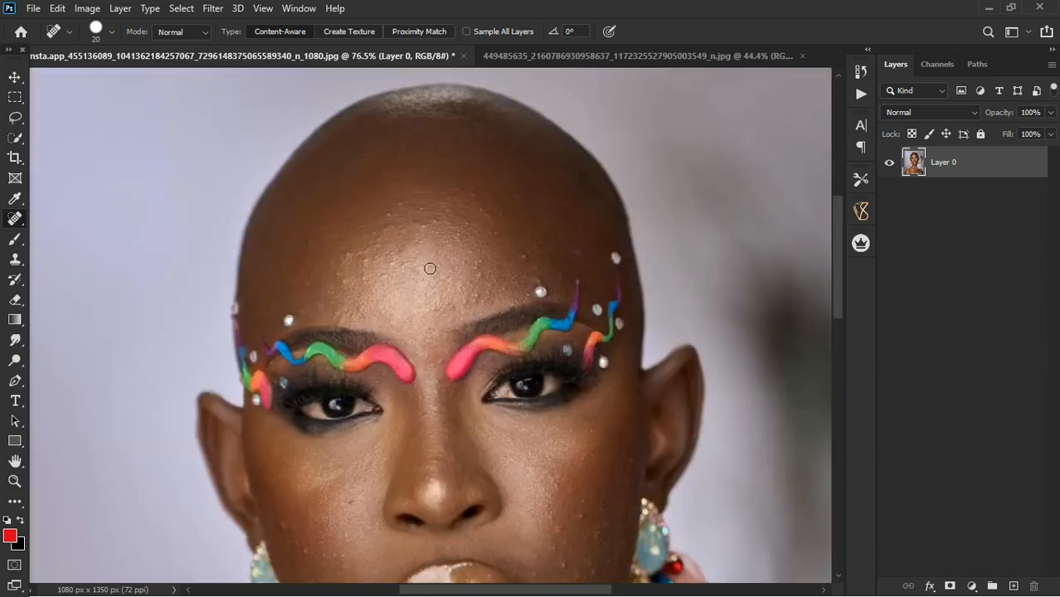
Try spot-healing the white gems above the right-hand eyebrow and between its rainbow lines, and undo both removals.
{"action": "scroll", "coordinate": [527, 281], "scroll_direction": "up", "scroll_amount": 2}
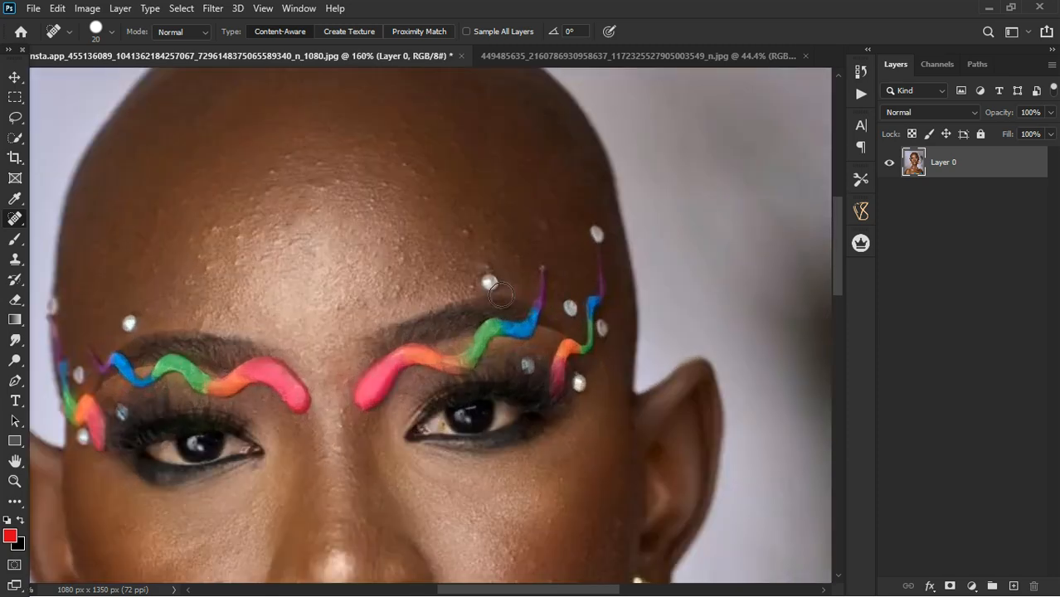
{"action": "scroll", "coordinate": [510, 290], "scroll_direction": "up", "scroll_amount": 2}
{"action": "left_click", "coordinate": [489, 282]}
{"action": "scroll", "coordinate": [543, 310], "scroll_direction": "up", "scroll_amount": 2}
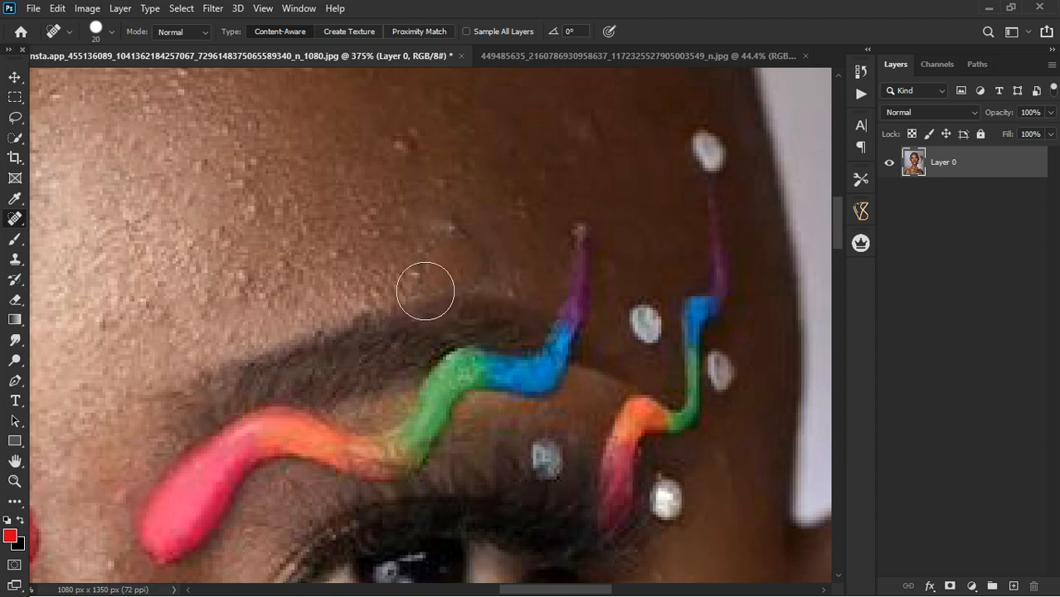
{"action": "left_click", "coordinate": [647, 324]}
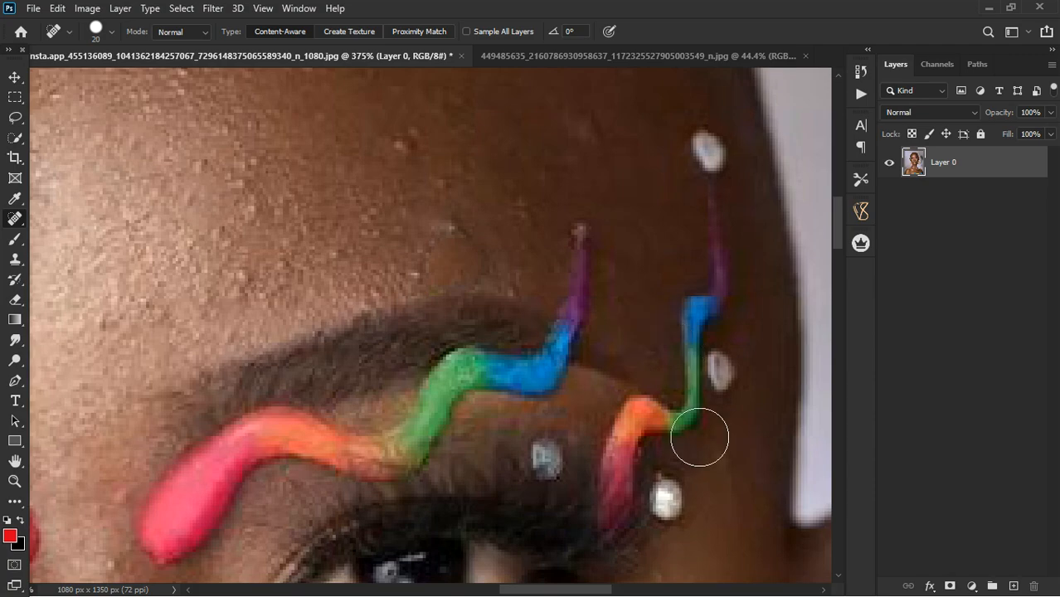
{"action": "scroll", "coordinate": [689, 405], "scroll_direction": "up", "scroll_amount": 5}
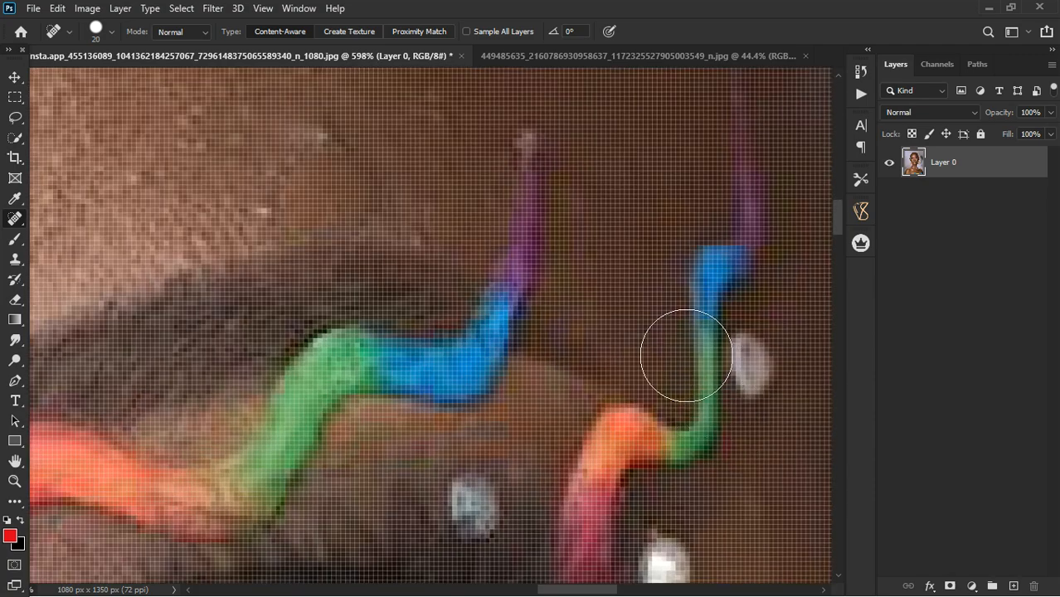
{"action": "scroll", "coordinate": [674, 343], "scroll_direction": "down", "scroll_amount": 8}
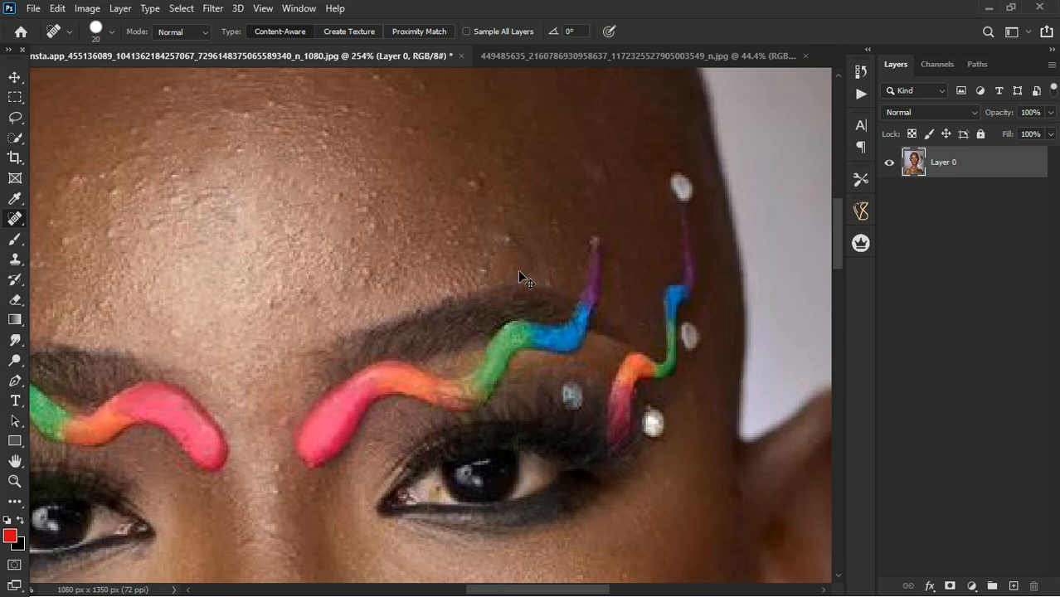
{"action": "key", "text": "ctrl+z"}
{"action": "key", "text": "ctrl+z"}
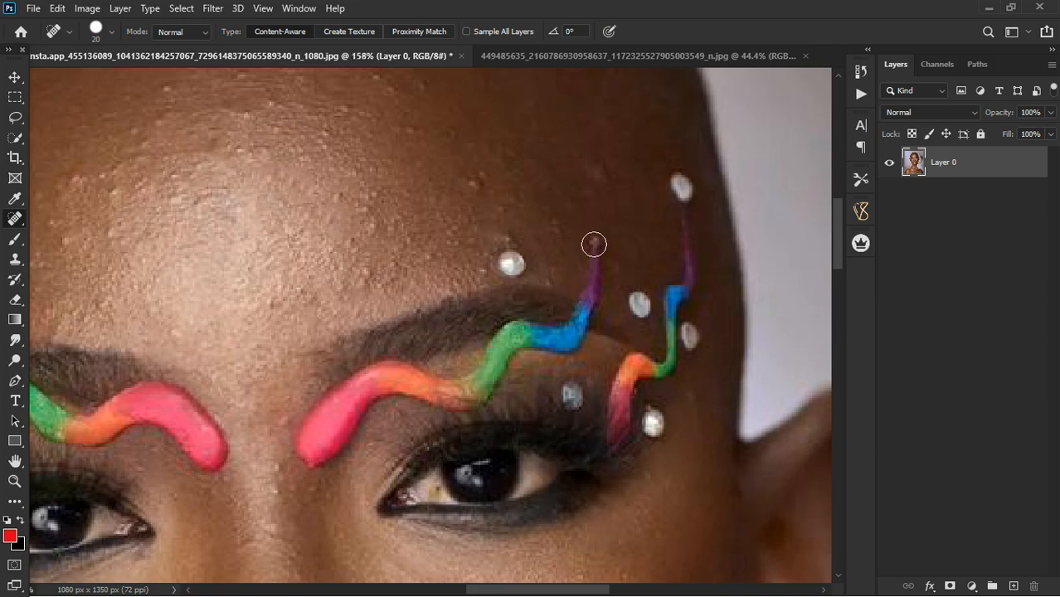
Switch to the Healing Brush Tool and reduce its brush size to 15.
{"action": "scroll", "coordinate": [594, 244], "scroll_direction": "down", "scroll_amount": 2}
{"action": "right_click", "coordinate": [12, 218]}
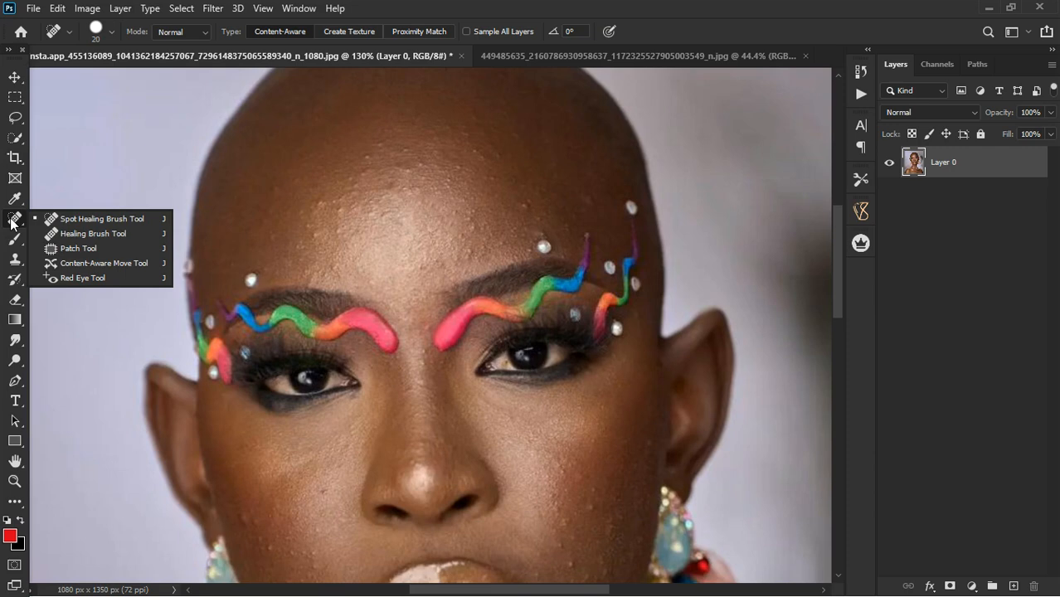
{"action": "left_click", "coordinate": [74, 233]}
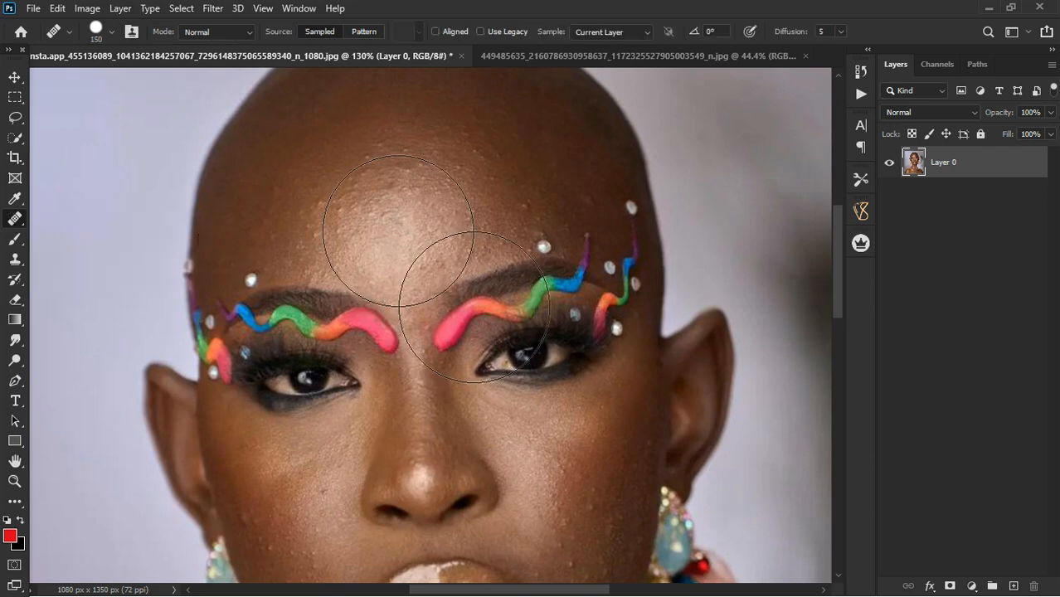
{"action": "key", "text": "bracketleft"}
{"action": "key", "text": "bracketleft"}
{"action": "key", "text": "bracketleft"}
{"action": "key", "text": "bracketleft"}
{"action": "key", "text": "bracketleft"}
{"action": "key", "text": "bracketleft"}
{"action": "key", "text": "bracketleft"}
{"action": "key", "text": "bracketleft"}
{"action": "key", "text": "bracketleft"}
{"action": "key", "text": "bracketleft"}
{"action": "key", "text": "bracketleft"}
{"action": "key", "text": "bracketleft"}
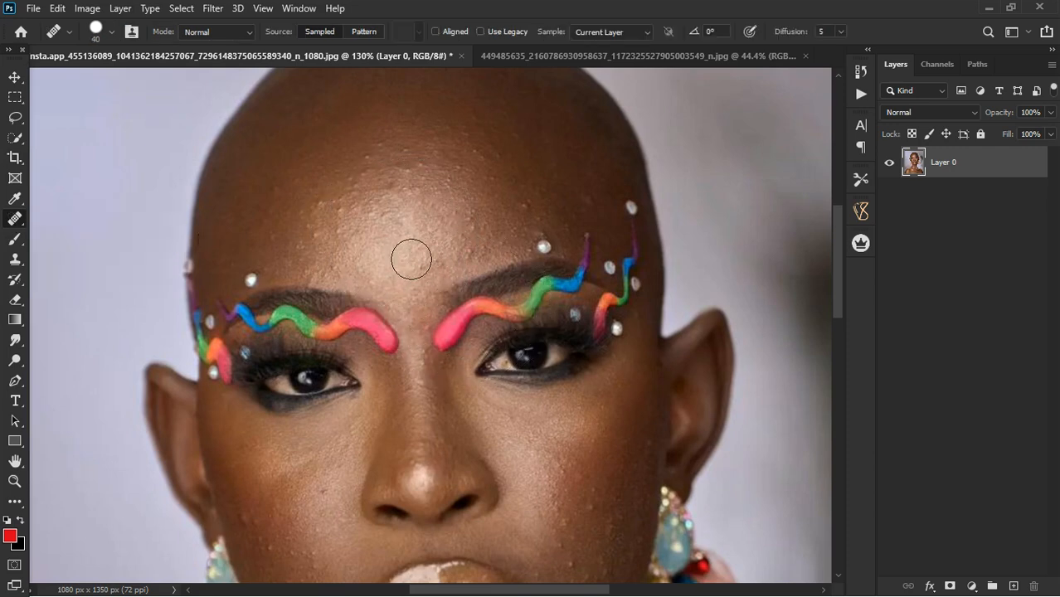
{"action": "key", "text": "bracketleft"}
{"action": "left_click", "coordinate": [316, 198]}
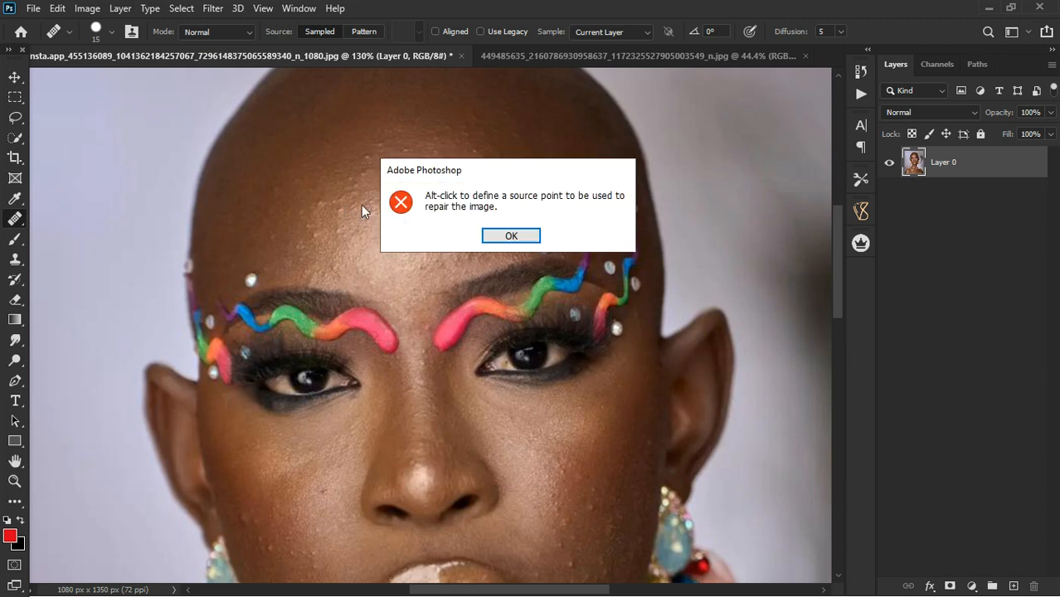
{"action": "left_click", "coordinate": [509, 235]}
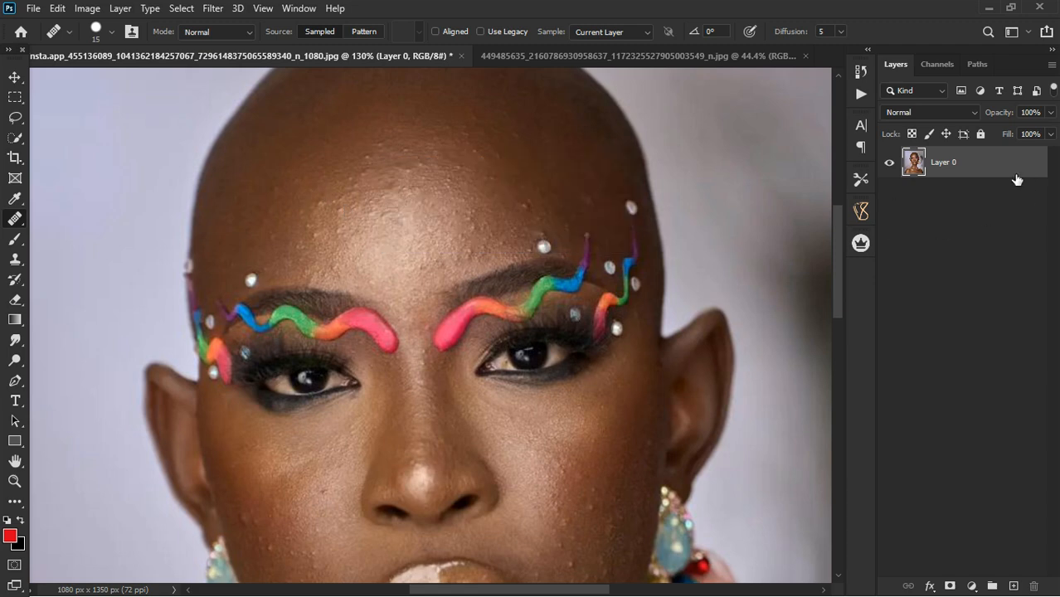
Duplicate Layer 0 to continue the retouching on the copy.
{"action": "key", "text": "ctrl+j"}
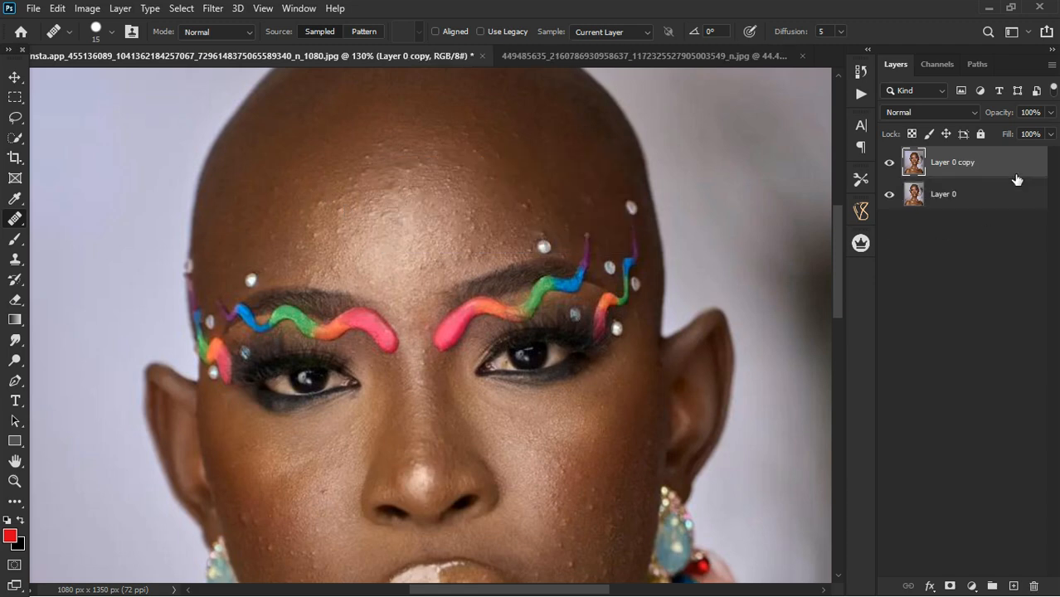
{"action": "left_click", "coordinate": [349, 210]}
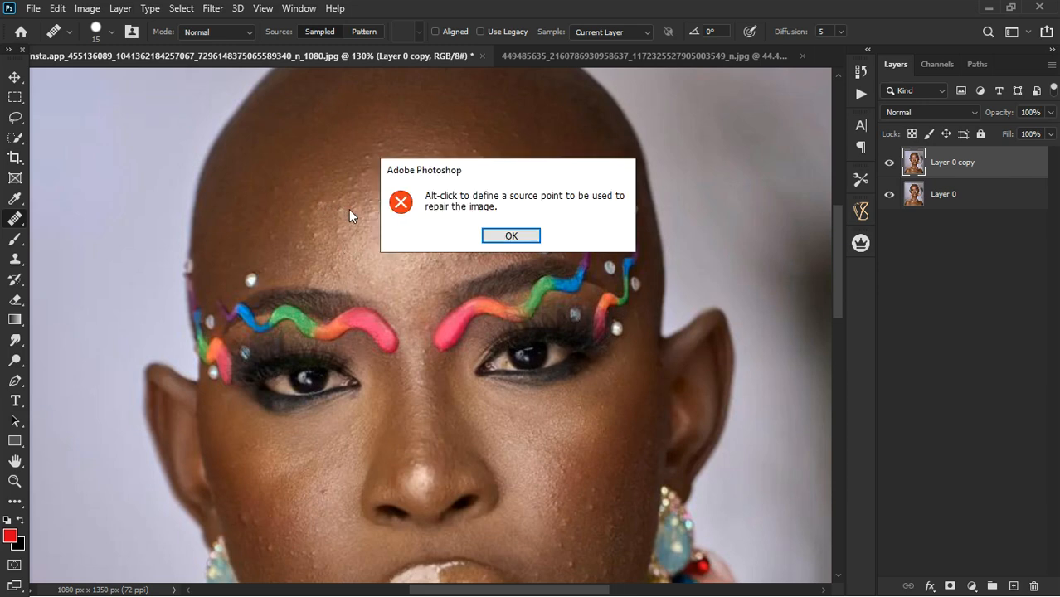
{"action": "left_click", "coordinate": [510, 236]}
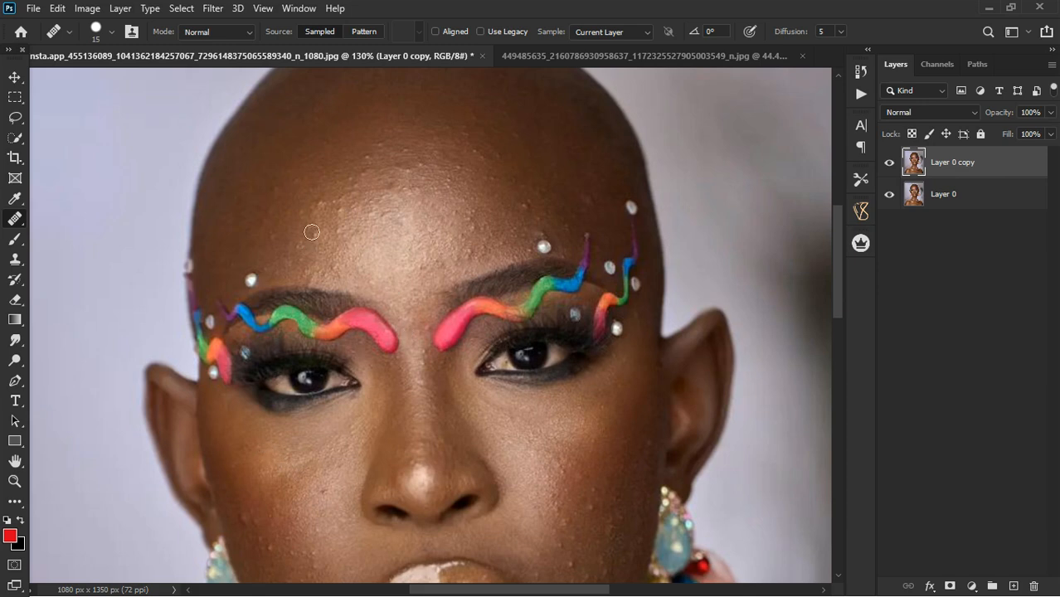
Enable aligned sampling and heal the bumpy skin on the upper forehead from a sampled source with the Healing Brush.
{"action": "left_click", "coordinate": [306, 199]}
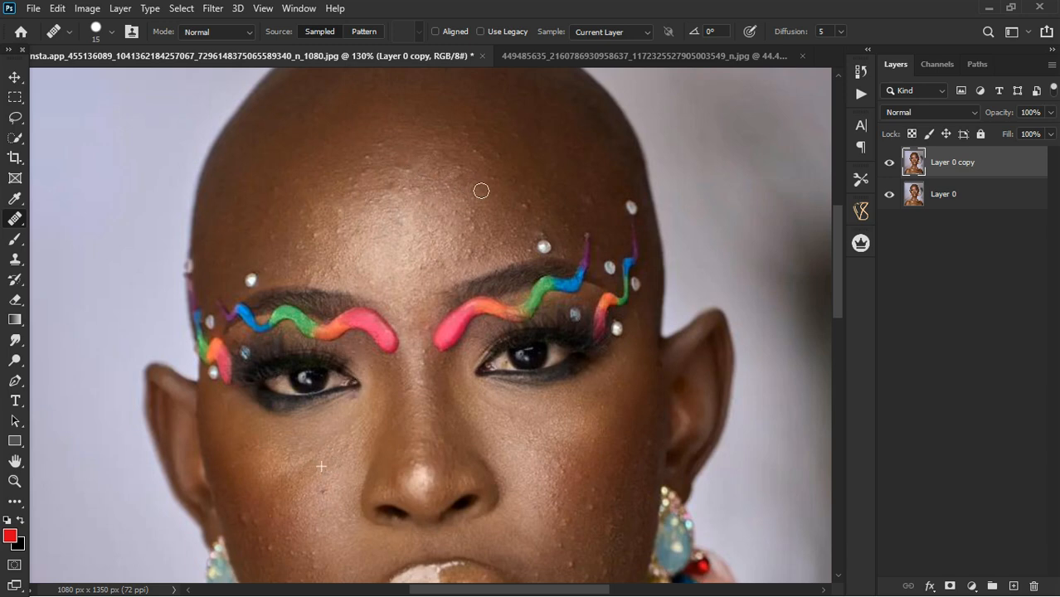
{"action": "left_click", "coordinate": [433, 32]}
{"action": "left_click_drag", "start_coordinate": [352, 139], "coordinate": [366, 139]}
{"action": "mouse_move", "coordinate": [472, 147]}
{"action": "left_mouse_down"}
{"action": "mouse_move", "coordinate": [492, 129]}
{"action": "mouse_move", "coordinate": [540, 169]}
{"action": "mouse_move", "coordinate": [533, 182]}
{"action": "mouse_move", "coordinate": [486, 192]}
{"action": "mouse_move", "coordinate": [462, 176]}
{"action": "left_mouse_up"}
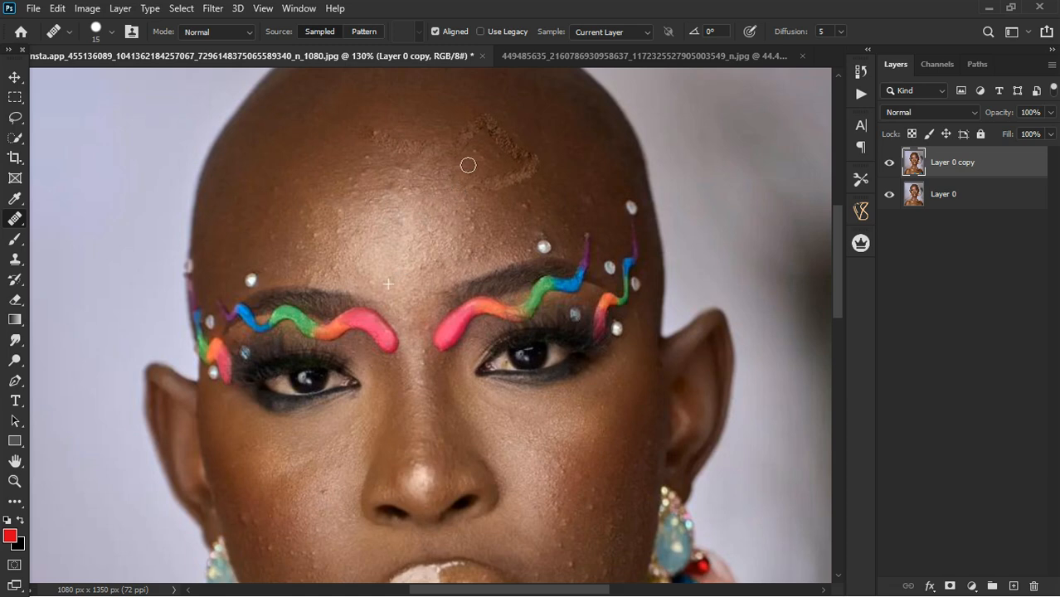
{"action": "left_click", "coordinate": [472, 169]}
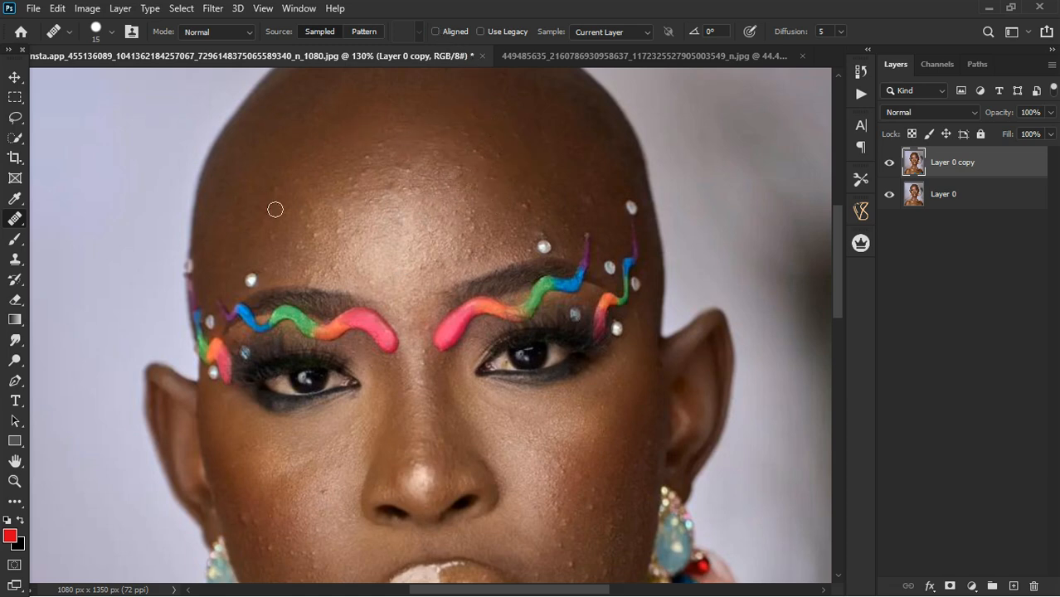
Replace the white gem above each eyebrow with clean forehead skin using the Patch Tool.
{"action": "right_click", "coordinate": [15, 219]}
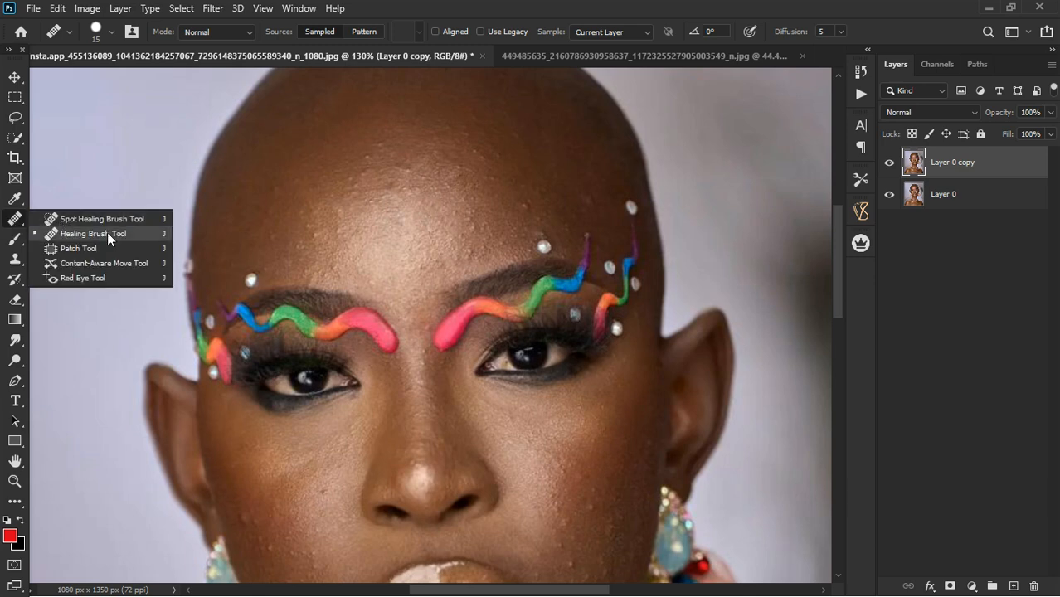
{"action": "key", "text": "Escape"}
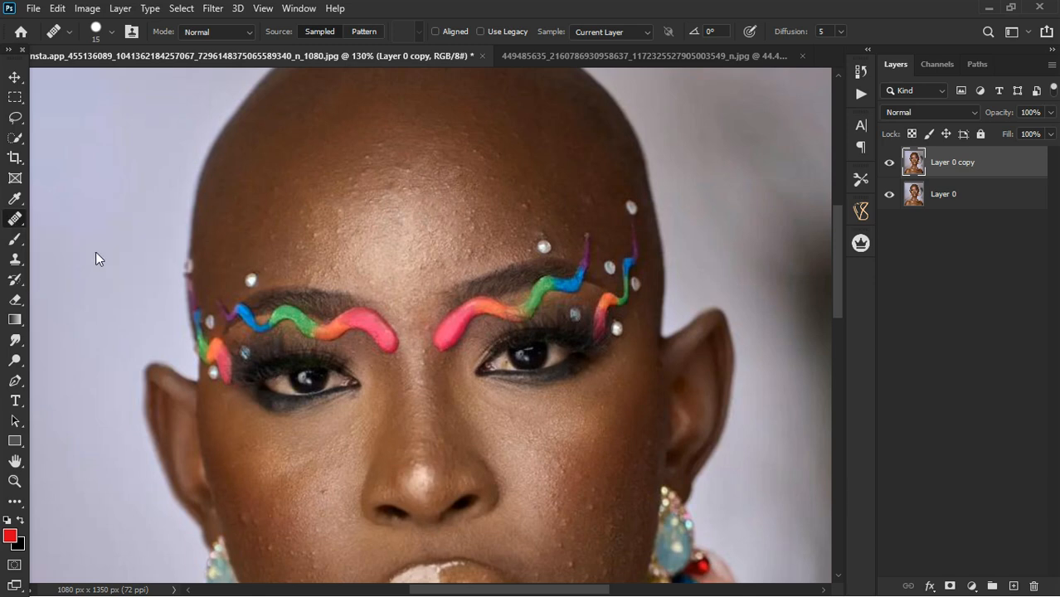
{"action": "key", "text": "shift+j"}
{"action": "mouse_move", "coordinate": [545, 235]}
{"action": "left_mouse_down"}
{"action": "mouse_move", "coordinate": [533, 247]}
{"action": "mouse_move", "coordinate": [548, 259]}
{"action": "mouse_move", "coordinate": [557, 247]}
{"action": "mouse_move", "coordinate": [541, 236]}
{"action": "mouse_move", "coordinate": [466, 243]}
{"action": "left_mouse_up"}
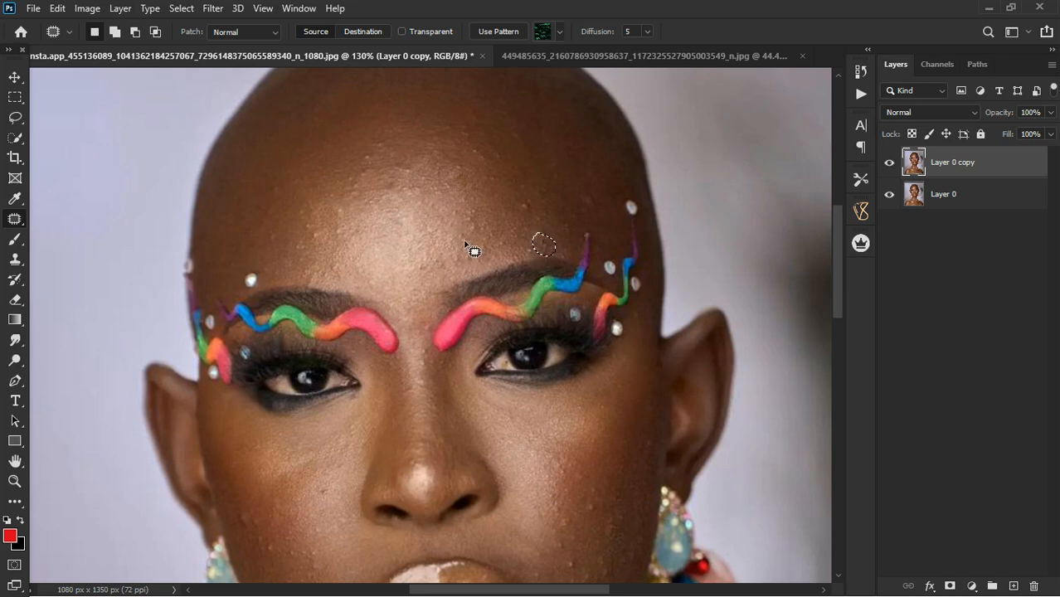
{"action": "key", "text": "ctrl+d"}
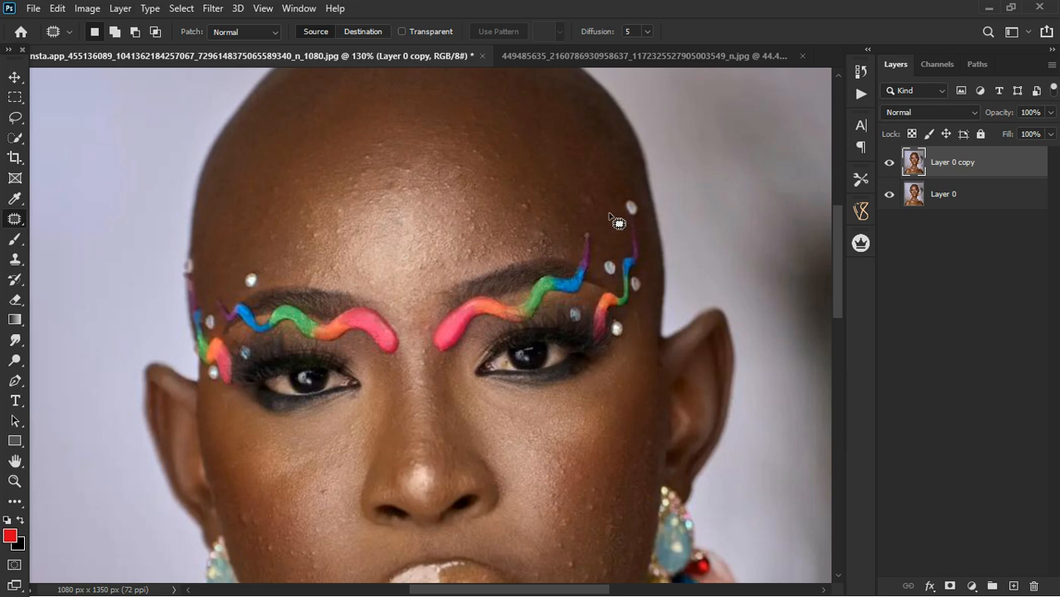
{"action": "mouse_move", "coordinate": [258, 269]}
{"action": "left_mouse_down"}
{"action": "mouse_move", "coordinate": [258, 300]}
{"action": "mouse_move", "coordinate": [240, 282]}
{"action": "mouse_move", "coordinate": [260, 269]}
{"action": "left_mouse_up"}
{"action": "left_click_drag", "start_coordinate": [336, 275], "coordinate": [402, 255]}
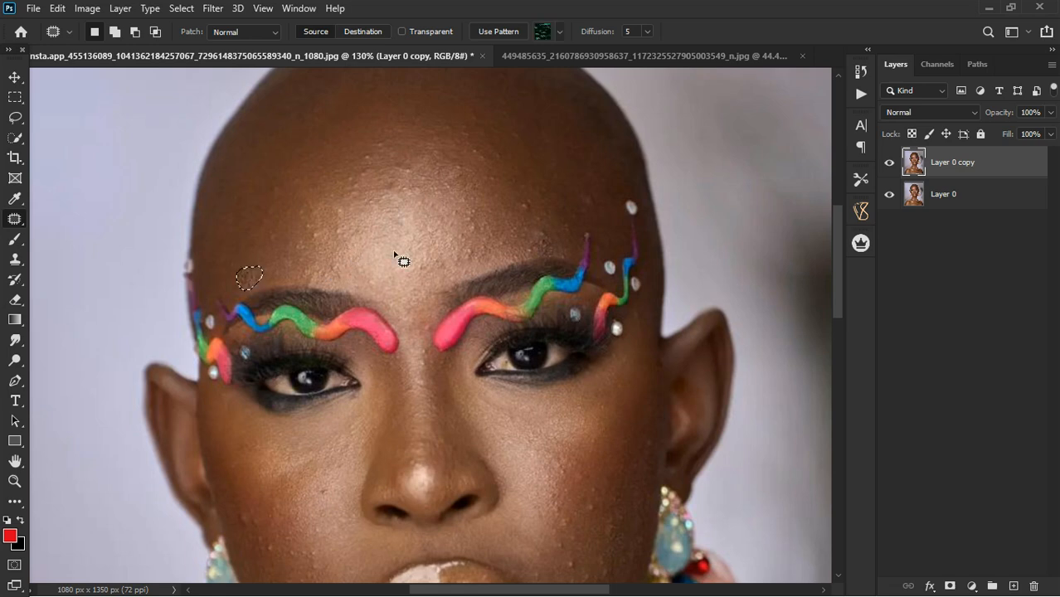
Replace small bumps across the upper and middle forehead with smoother neighbouring skin using the Patch Tool, and clear the selection.
{"action": "scroll", "coordinate": [402, 256], "scroll_direction": "up", "scroll_amount": 3}
{"action": "mouse_move", "coordinate": [360, 120]}
{"action": "left_mouse_down"}
{"action": "mouse_move", "coordinate": [331, 127]}
{"action": "mouse_move", "coordinate": [350, 127]}
{"action": "mouse_move", "coordinate": [337, 118]}
{"action": "mouse_move", "coordinate": [283, 141]}
{"action": "left_mouse_up"}
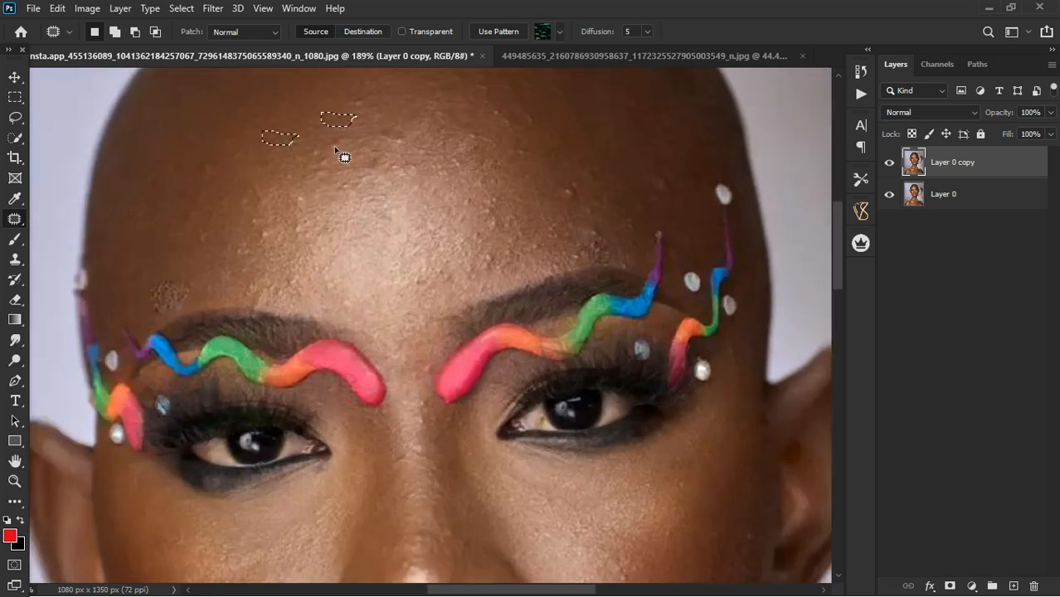
{"action": "left_click", "coordinate": [564, 194]}
{"action": "left_click_drag", "start_coordinate": [566, 196], "coordinate": [567, 201]}
{"action": "left_click_drag", "start_coordinate": [496, 239], "coordinate": [452, 239]}
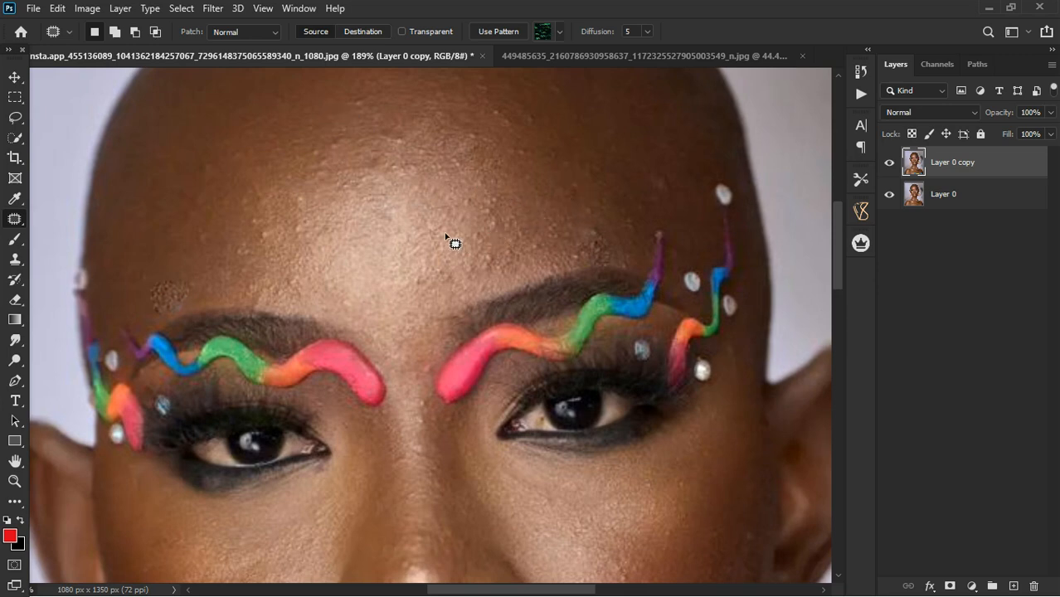
{"action": "left_click", "coordinate": [450, 164]}
Try to relocate the gem on the outer temple to the middle of the forehead with the Content-Aware Move Tool.
{"action": "right_click", "coordinate": [14, 220]}
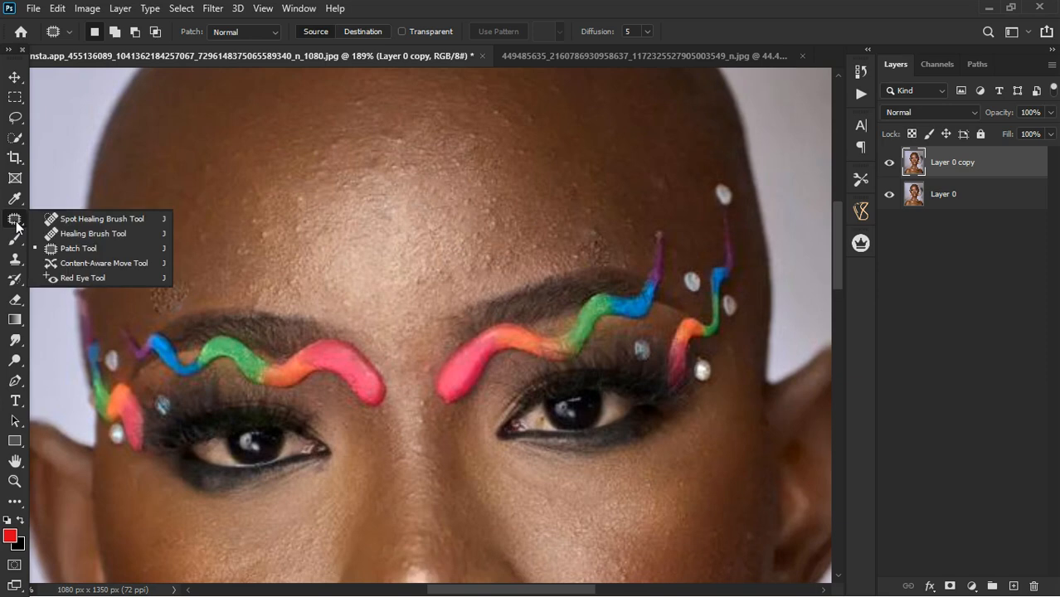
{"action": "left_click", "coordinate": [106, 266]}
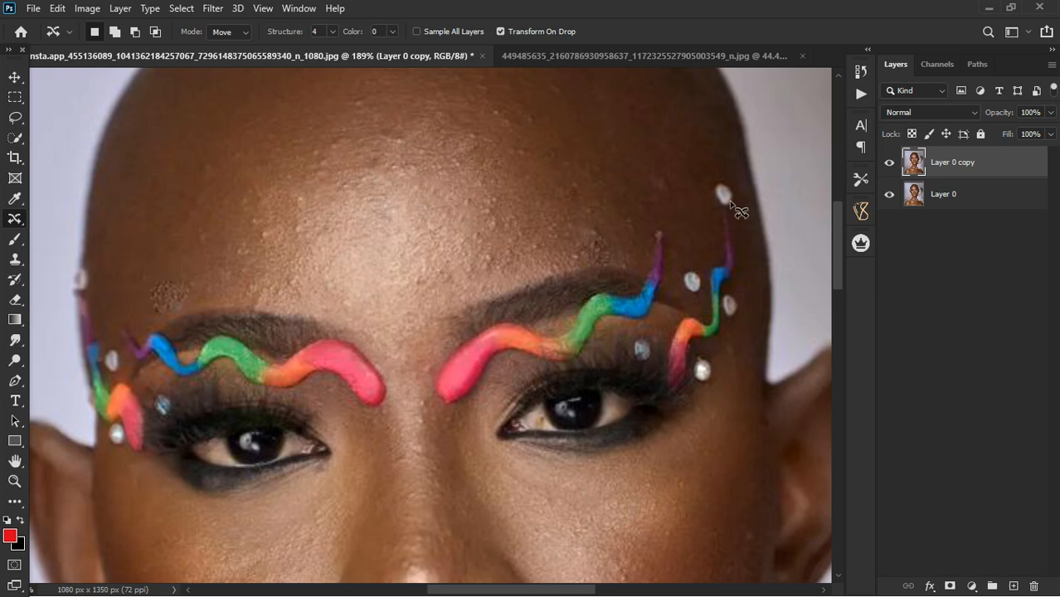
{"action": "mouse_move", "coordinate": [723, 170]}
{"action": "left_mouse_down"}
{"action": "mouse_move", "coordinate": [727, 213]}
{"action": "mouse_move", "coordinate": [741, 209]}
{"action": "mouse_move", "coordinate": [716, 172]}
{"action": "mouse_move", "coordinate": [482, 204]}
{"action": "left_mouse_up"}
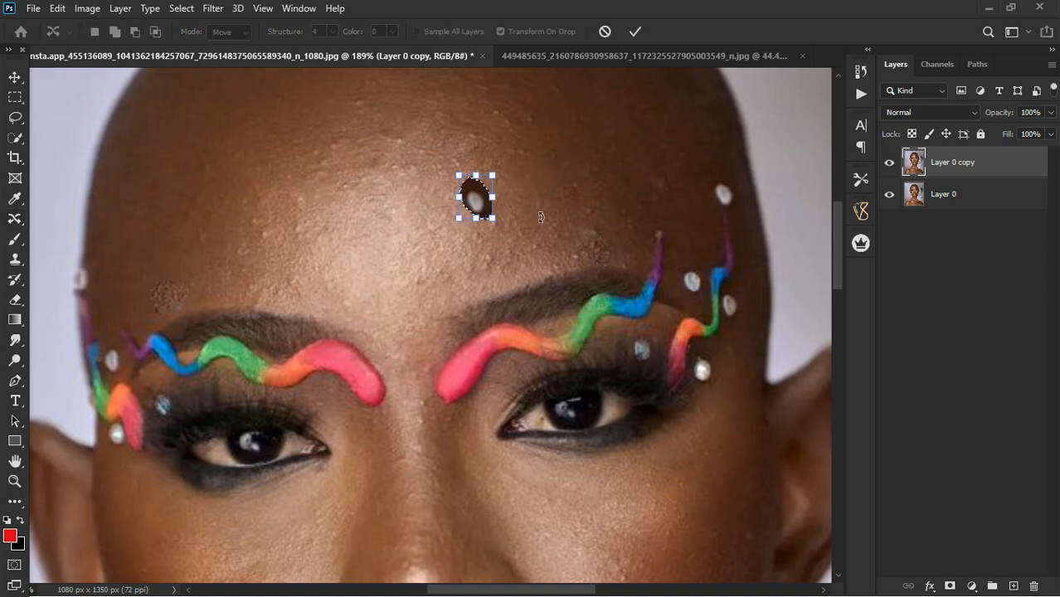
{"action": "left_click", "coordinate": [634, 32]}
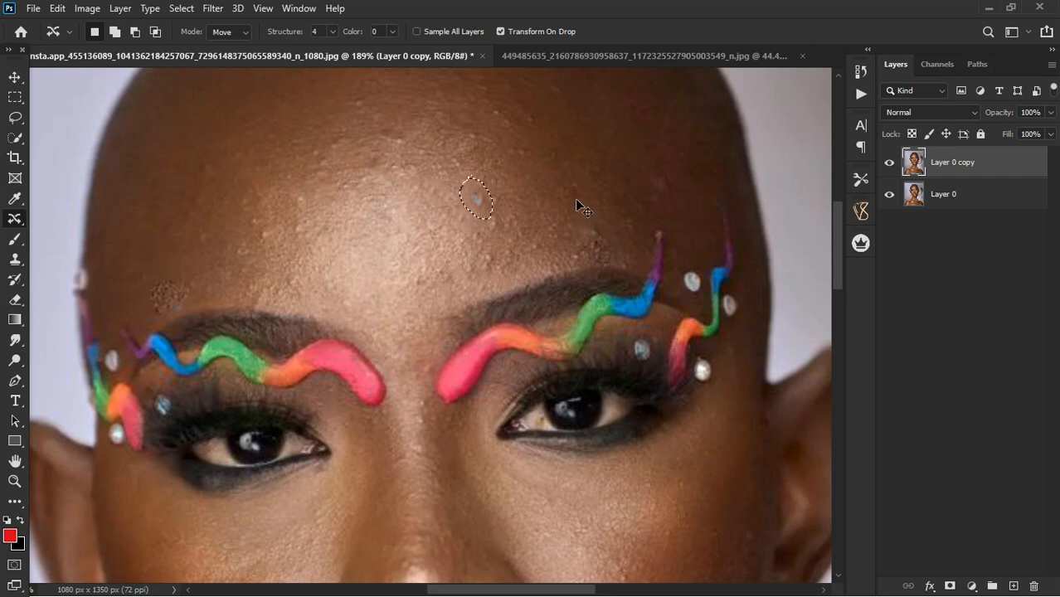
{"action": "key", "text": "ctrl+z"}
{"action": "key", "text": "ctrl+z"}
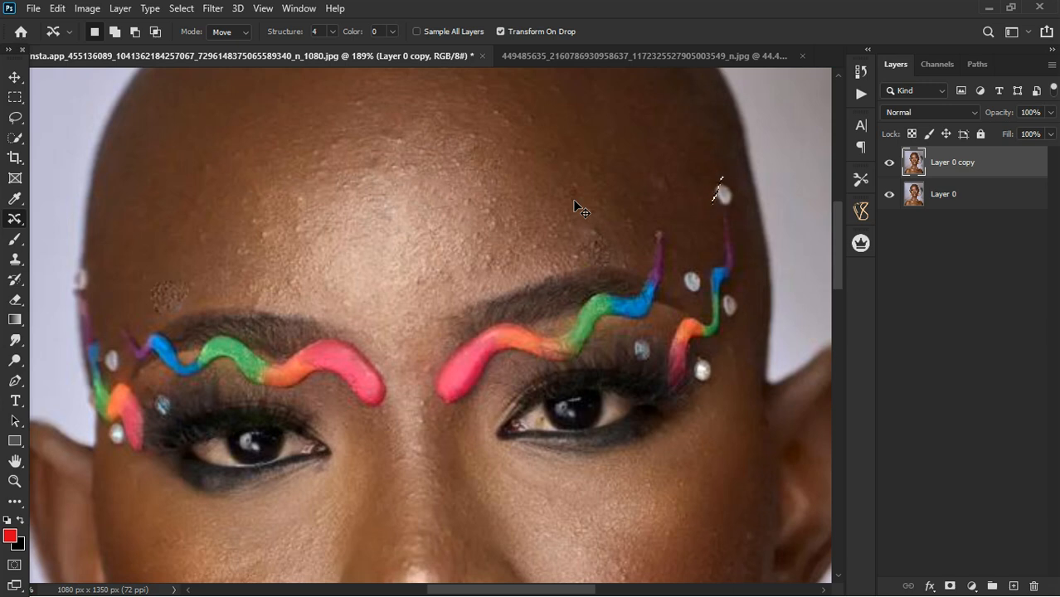
Outline the white gem on the outer temple with the Lasso Tool.
{"action": "right_click", "coordinate": [16, 219]}
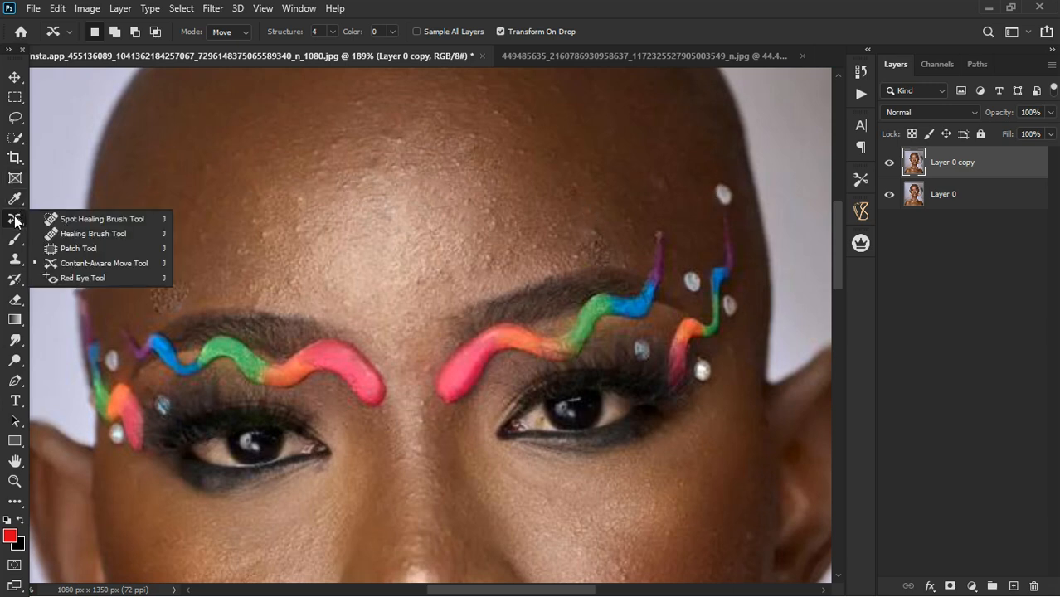
{"action": "left_click", "coordinate": [82, 250]}
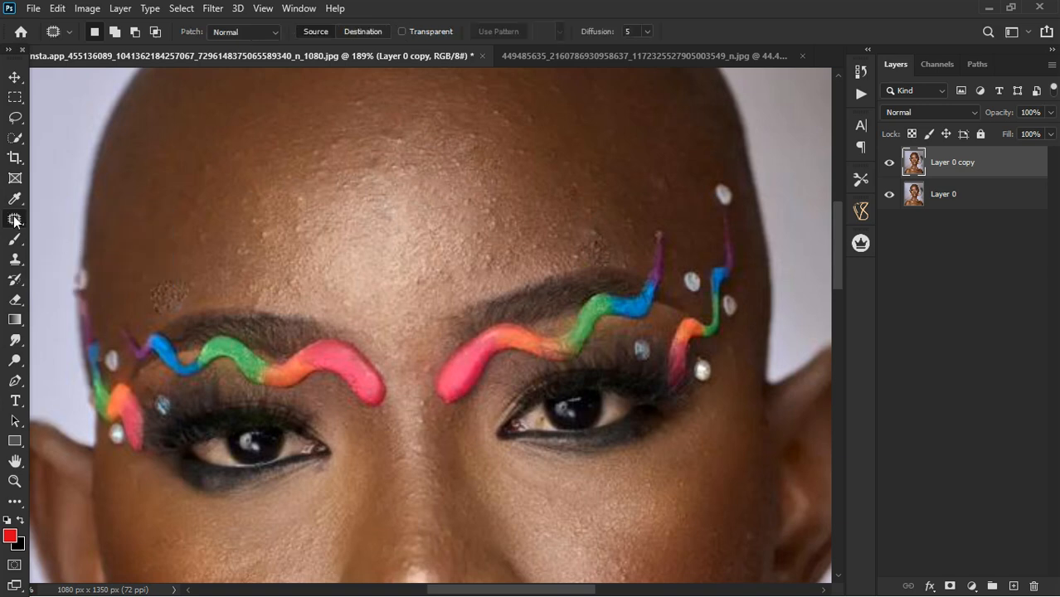
{"action": "left_click", "coordinate": [17, 116]}
{"action": "right_click", "coordinate": [16, 117]}
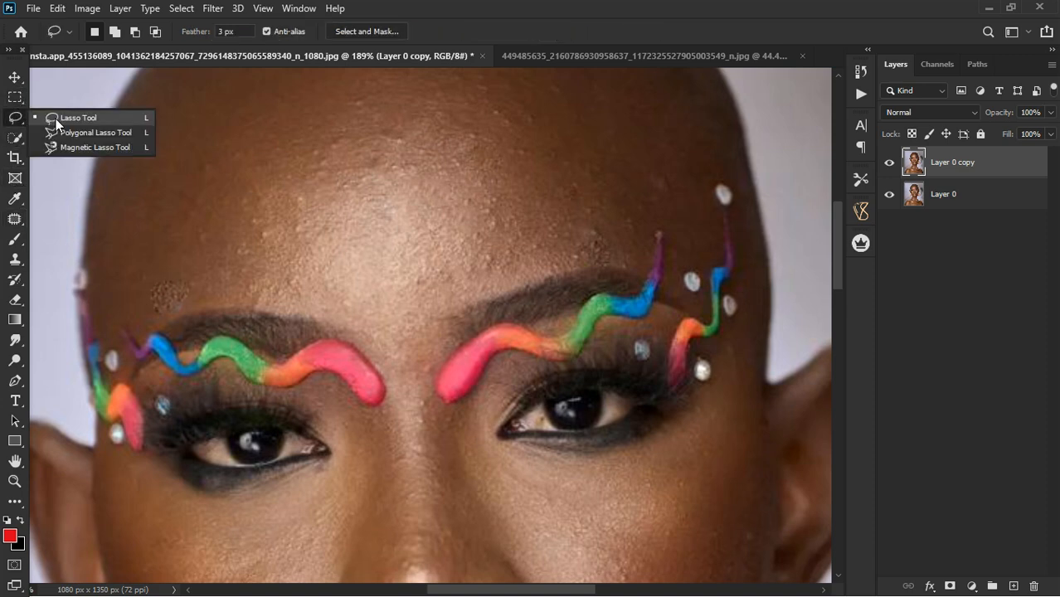
{"action": "left_click", "coordinate": [56, 118]}
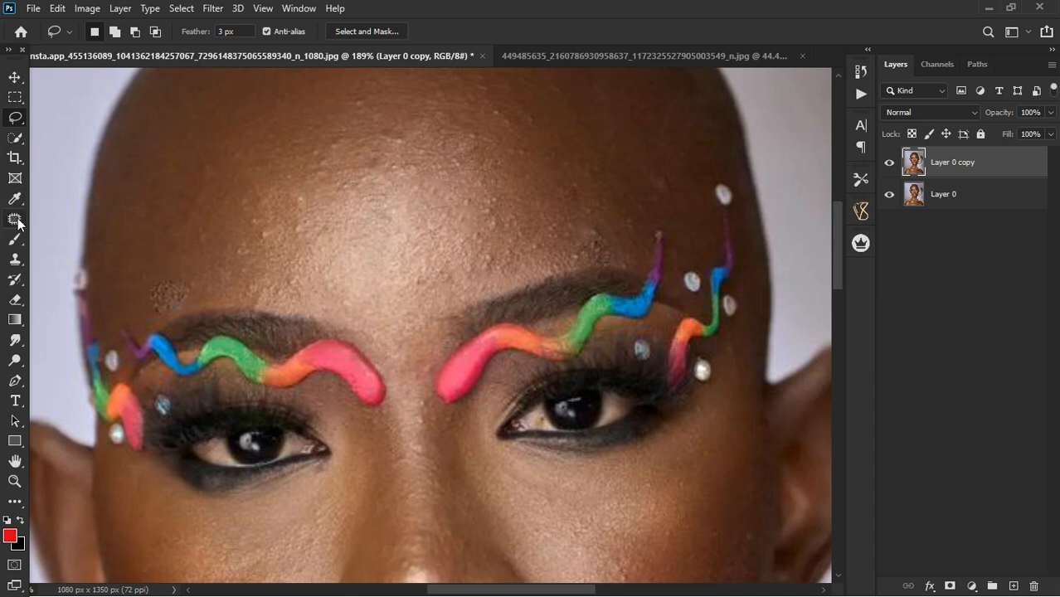
{"action": "mouse_move", "coordinate": [718, 177]}
{"action": "left_mouse_down"}
{"action": "mouse_move", "coordinate": [720, 215]}
{"action": "mouse_move", "coordinate": [736, 213]}
{"action": "mouse_move", "coordinate": [719, 178]}
{"action": "left_mouse_up"}
{"action": "right_click", "coordinate": [15, 116]}
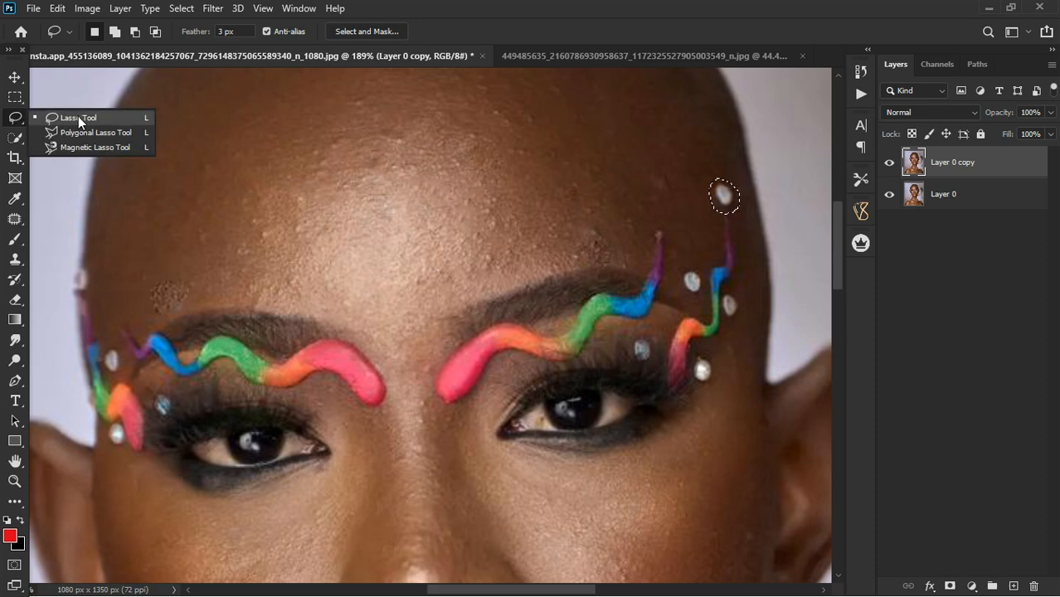
{"action": "left_click", "coordinate": [16, 118]}
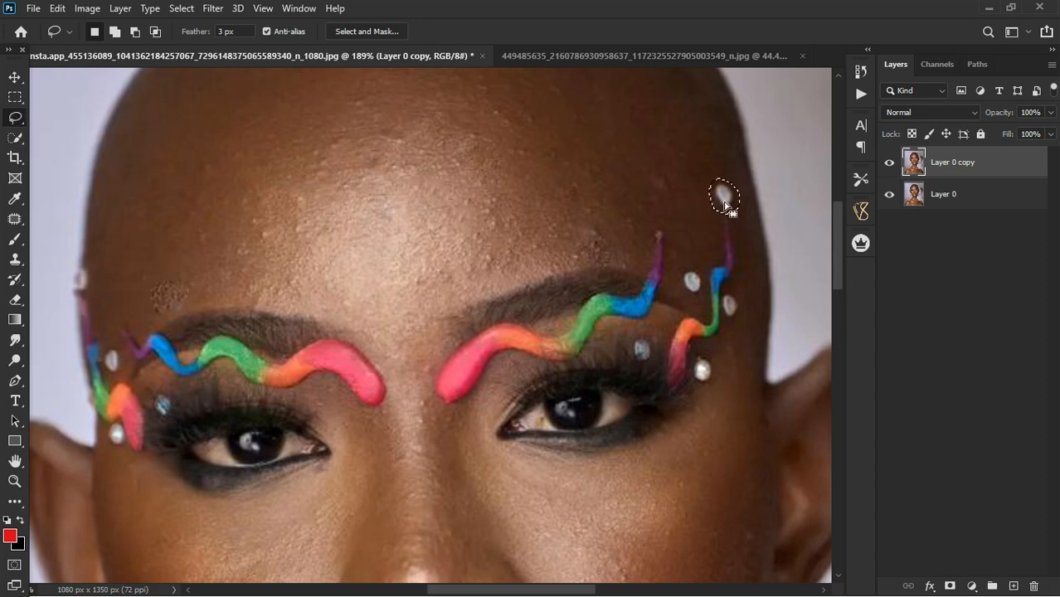
{"action": "mouse_move", "coordinate": [725, 206]}
{"action": "left_mouse_down"}
{"action": "mouse_move", "coordinate": [585, 199]}
{"action": "mouse_move", "coordinate": [736, 203]}
{"action": "mouse_move", "coordinate": [720, 200]}
{"action": "left_mouse_up"}
Try to replace the lassoed temple gem with clean forehead skin using the Patch Tool.
{"action": "left_click", "coordinate": [15, 218]}
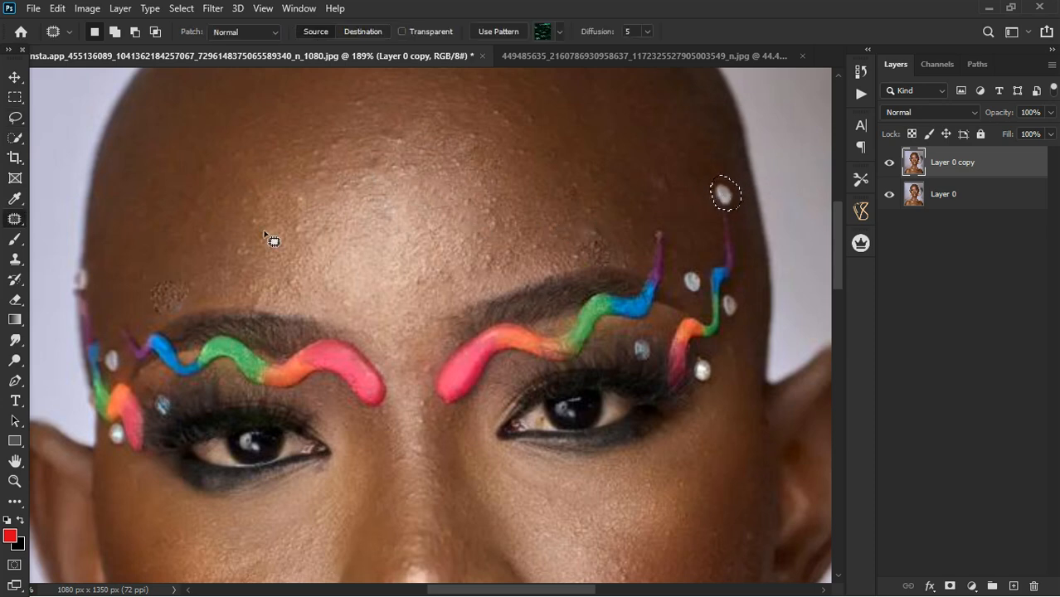
{"action": "left_click_drag", "start_coordinate": [726, 200], "coordinate": [605, 200]}
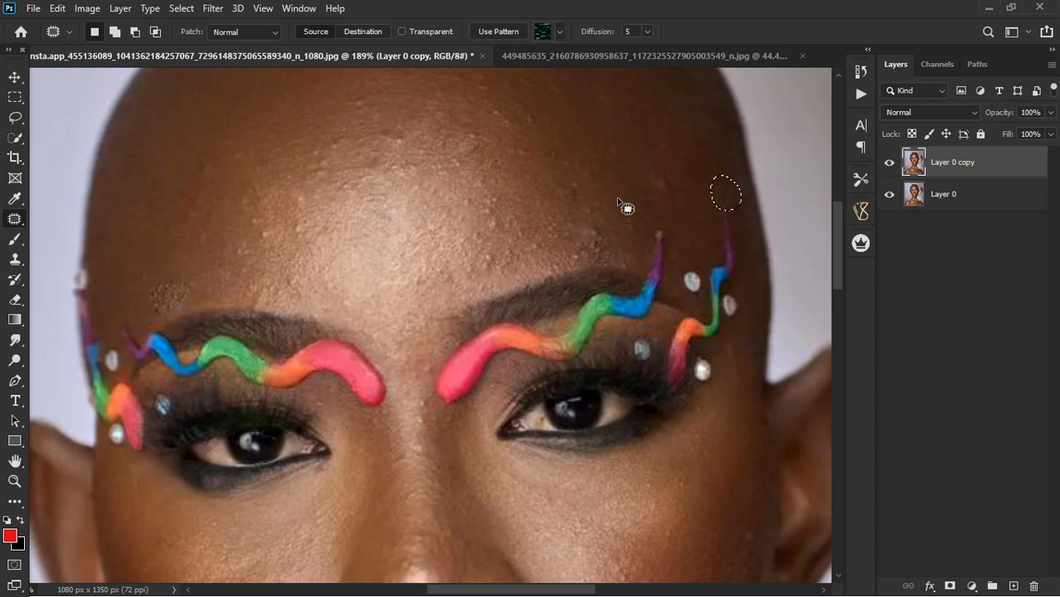
{"action": "key", "text": "ctrl+z"}
{"action": "left_click", "coordinate": [706, 201]}
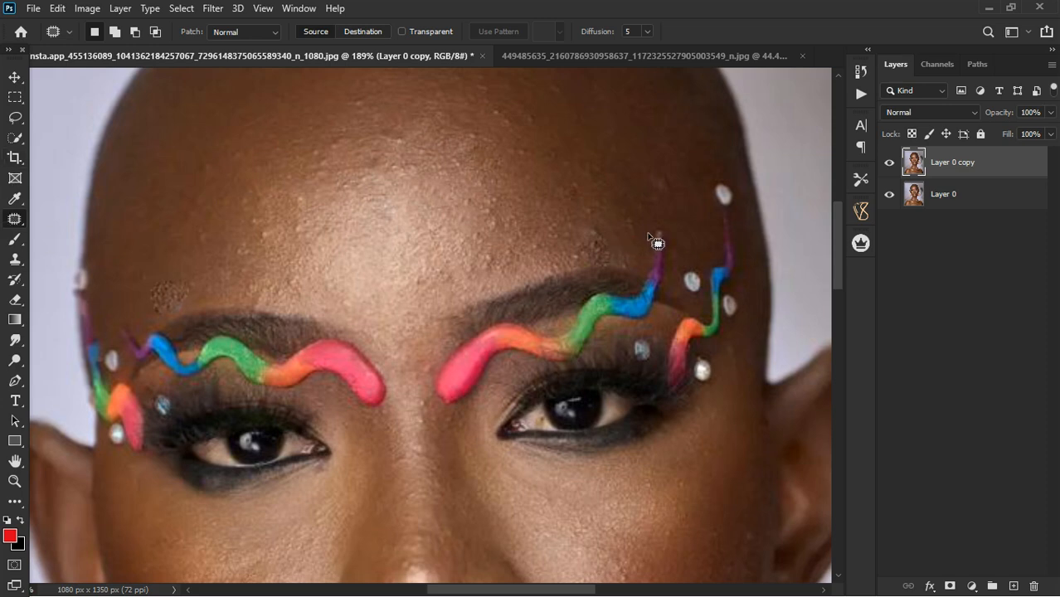
Outline the temple gem, shift that selection onto the forehead, and reshape it with the Lasso Tool's subtract and add modes.
{"action": "mouse_move", "coordinate": [721, 173]}
{"action": "left_mouse_down"}
{"action": "mouse_move", "coordinate": [705, 196]}
{"action": "mouse_move", "coordinate": [743, 214]}
{"action": "mouse_move", "coordinate": [730, 191]}
{"action": "left_mouse_up"}
{"action": "left_click", "coordinate": [15, 117]}
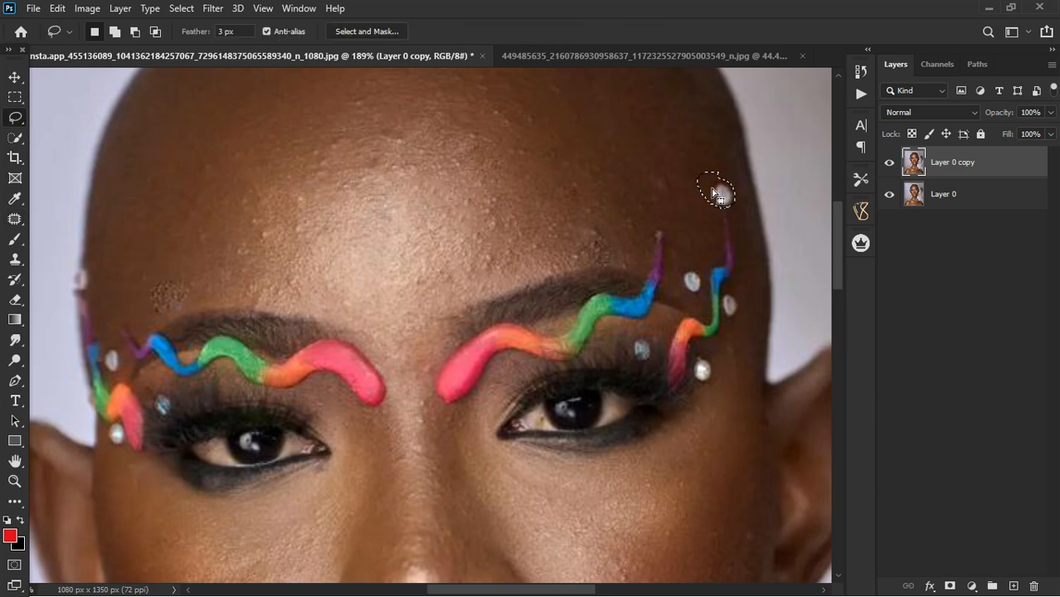
{"action": "left_click_drag", "start_coordinate": [678, 204], "coordinate": [560, 177]}
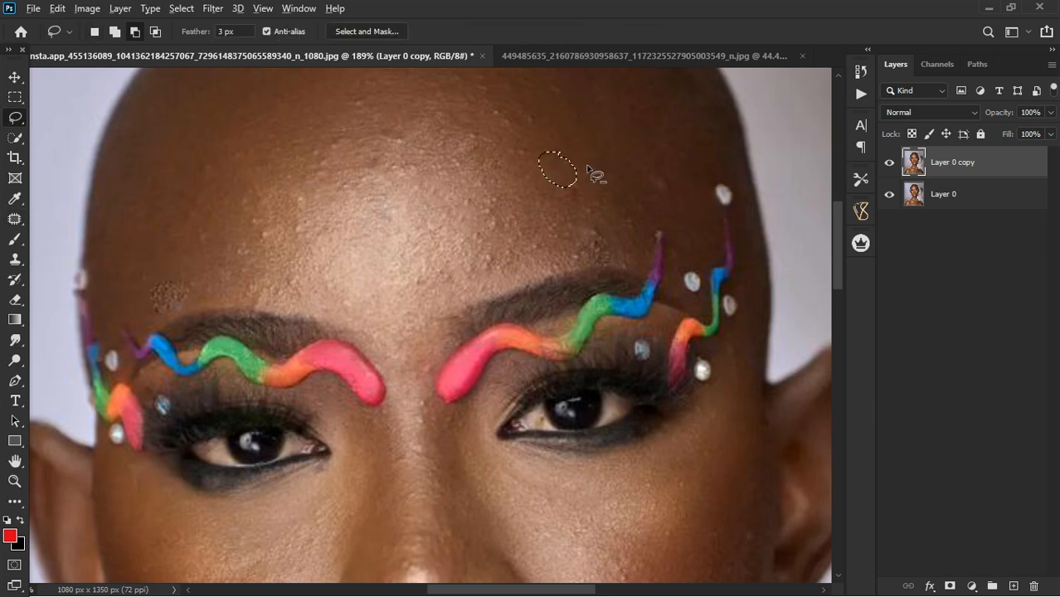
{"action": "mouse_move", "coordinate": [569, 169]}
{"action": "left_mouse_down"}
{"action": "mouse_move", "coordinate": [609, 179]}
{"action": "mouse_move", "coordinate": [590, 207]}
{"action": "mouse_move", "coordinate": [565, 184]}
{"action": "mouse_move", "coordinate": [573, 166]}
{"action": "mouse_move", "coordinate": [549, 184]}
{"action": "mouse_move", "coordinate": [556, 170]}
{"action": "left_mouse_up"}
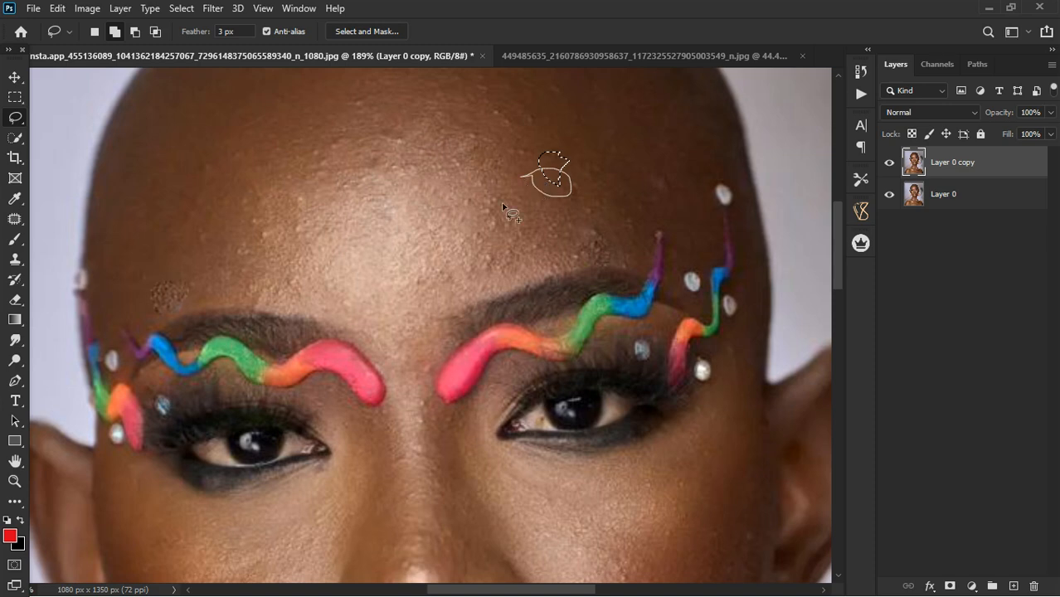
Lasso a small patch of forehead skin, extend the selection sideways in add mode, and deselect it.
{"action": "left_click", "coordinate": [242, 222]}
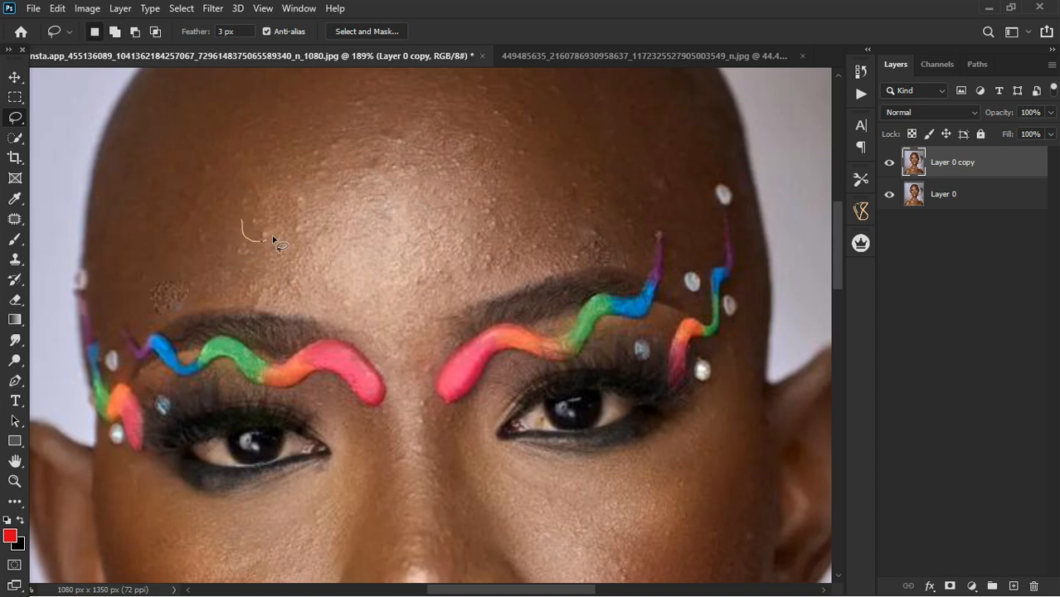
{"action": "left_click_drag", "start_coordinate": [244, 223], "coordinate": [244, 224]}
{"action": "key", "text": "shift"}
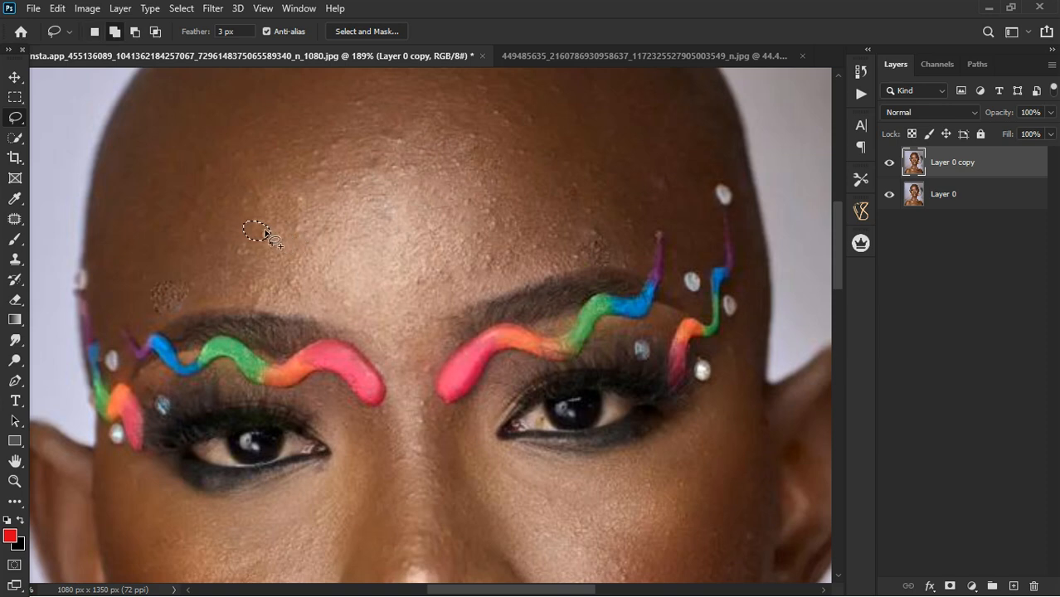
{"action": "mouse_move", "coordinate": [266, 229]}
{"action": "left_mouse_down"}
{"action": "mouse_move", "coordinate": [311, 225]}
{"action": "mouse_move", "coordinate": [284, 247]}
{"action": "mouse_move", "coordinate": [260, 238]}
{"action": "left_mouse_up"}
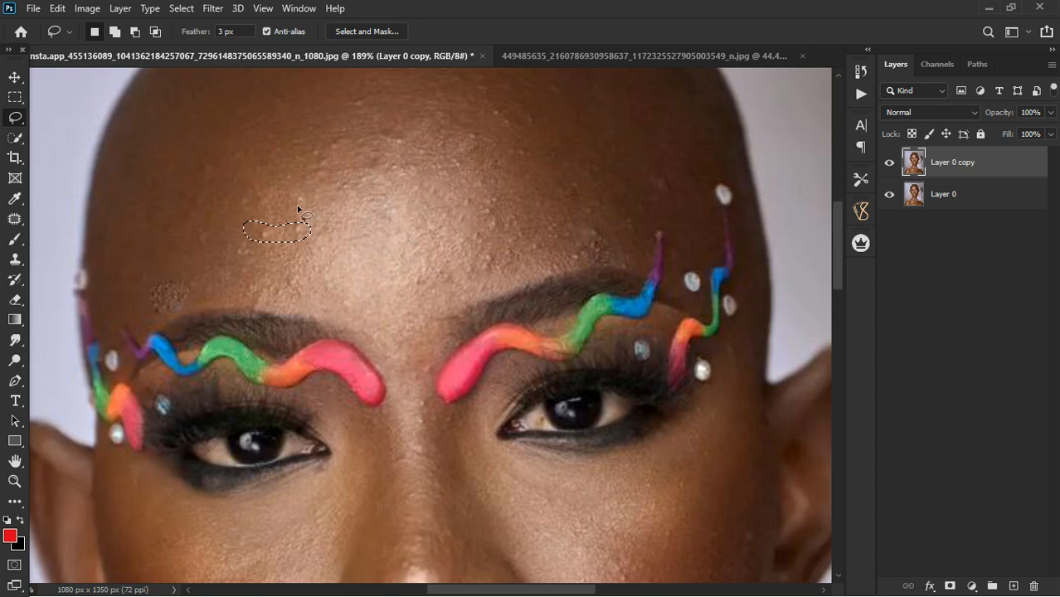
{"action": "mouse_move", "coordinate": [322, 239]}
{"action": "left_mouse_down"}
{"action": "mouse_move", "coordinate": [303, 214]}
{"action": "mouse_move", "coordinate": [289, 241]}
{"action": "mouse_move", "coordinate": [320, 226]}
{"action": "left_mouse_up"}
{"action": "left_click", "coordinate": [298, 243]}
{"action": "right_click", "coordinate": [6, 117]}
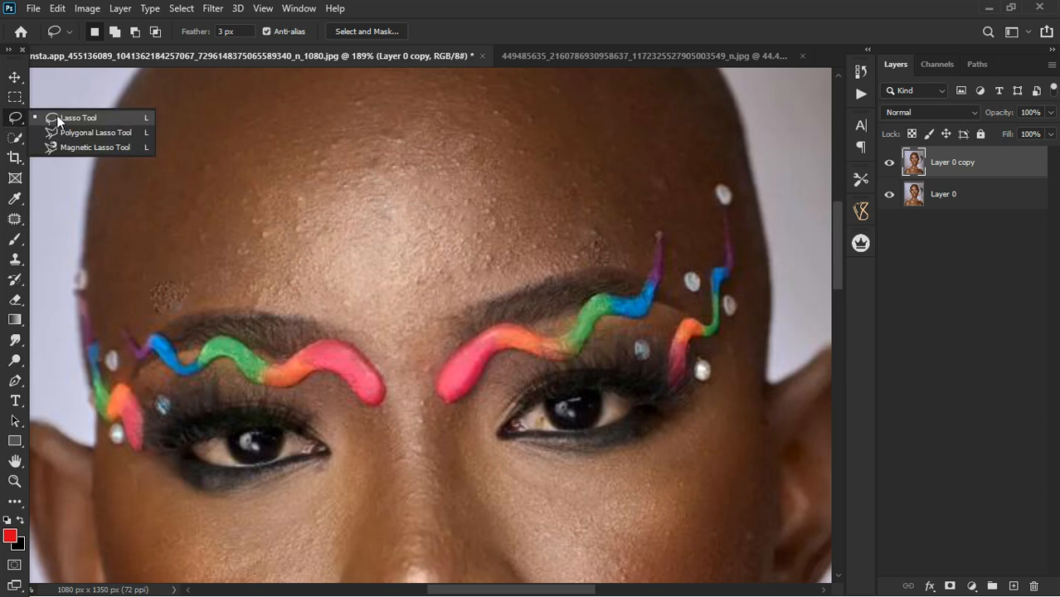
{"action": "left_click", "coordinate": [16, 116]}
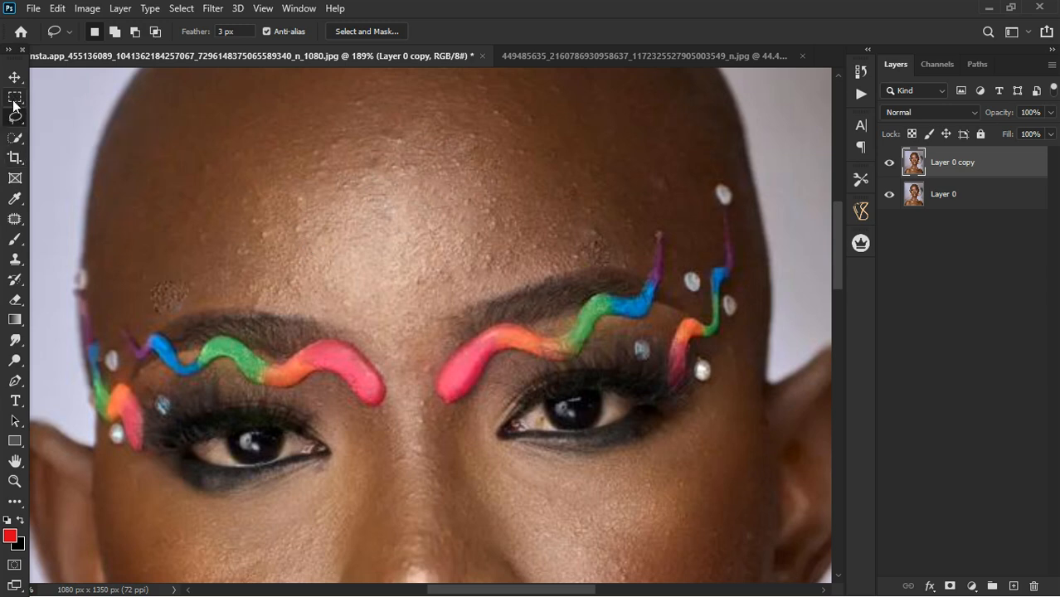
{"action": "left_click", "coordinate": [14, 99]}
{"action": "left_click", "coordinate": [15, 116]}
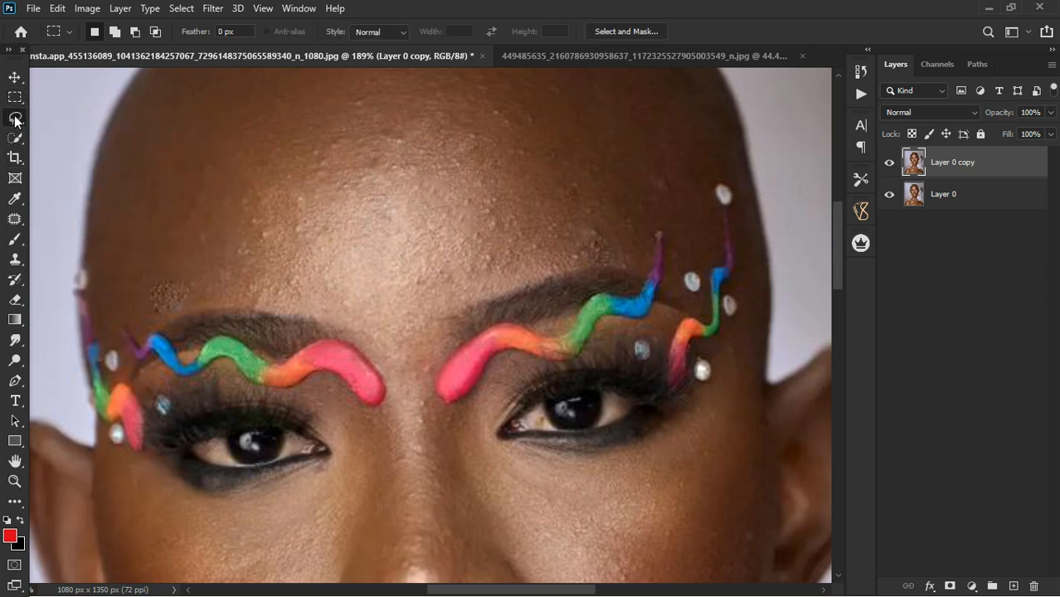
Switch to the Brush Tool and increase its brush size to 40.
{"action": "scroll", "coordinate": [58, 242], "scroll_direction": "down", "scroll_amount": 2}
{"action": "left_click", "coordinate": [15, 239]}
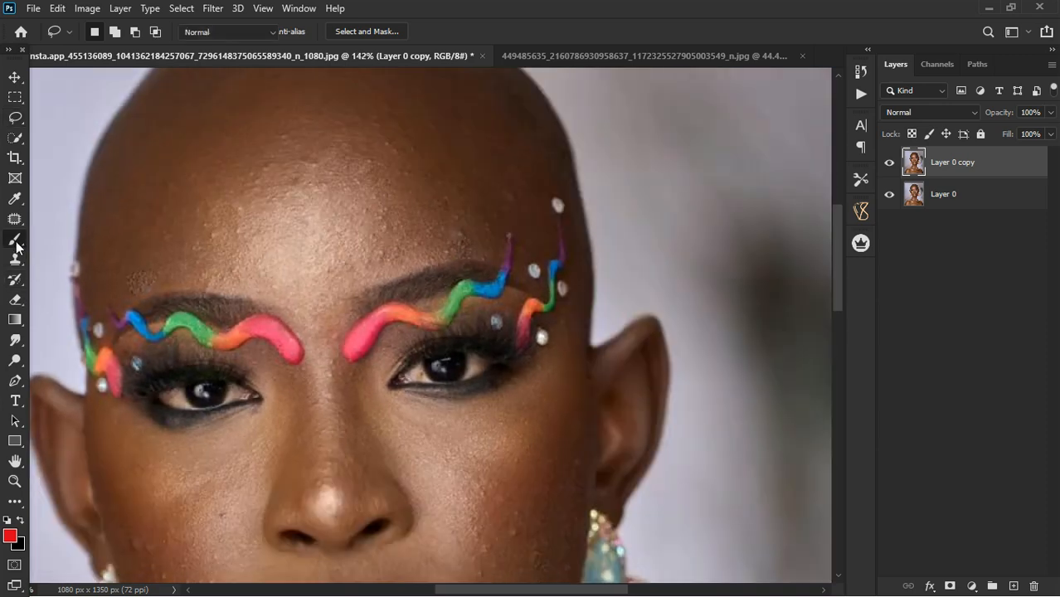
{"action": "right_click", "coordinate": [15, 239]}
{"action": "left_click", "coordinate": [67, 240]}
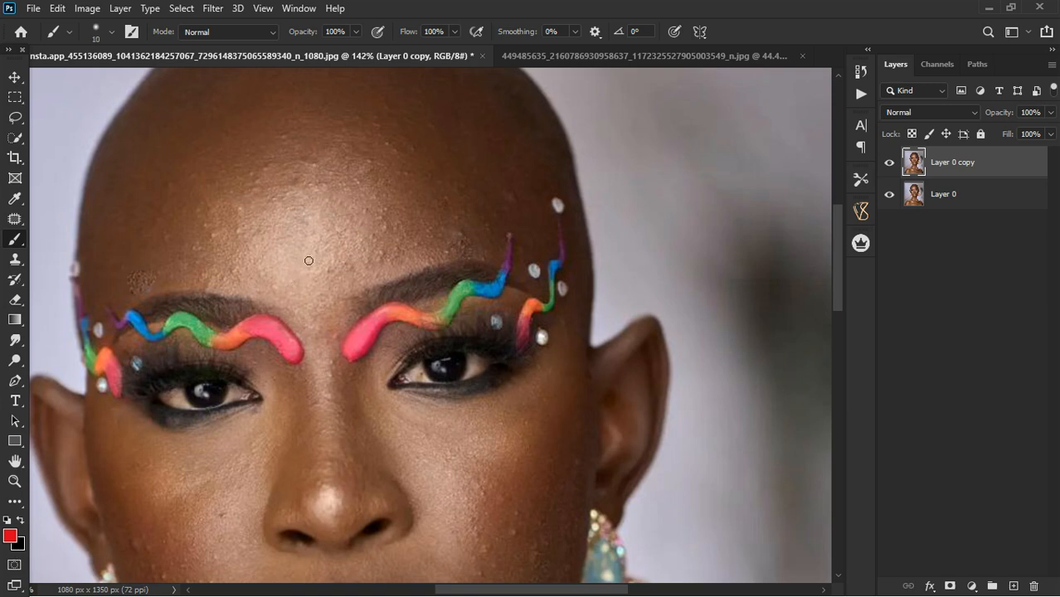
{"action": "key", "text": "bracketright"}
{"action": "key", "text": "bracketright"}
{"action": "key", "text": "bracketright"}
Test a red stroke and, with the foreground and background colours swapped, a black stroke on the forehead, and undo both strokes.
{"action": "mouse_move", "coordinate": [321, 155]}
{"action": "left_mouse_down"}
{"action": "mouse_move", "coordinate": [279, 217]}
{"action": "mouse_move", "coordinate": [317, 216]}
{"action": "left_mouse_up"}
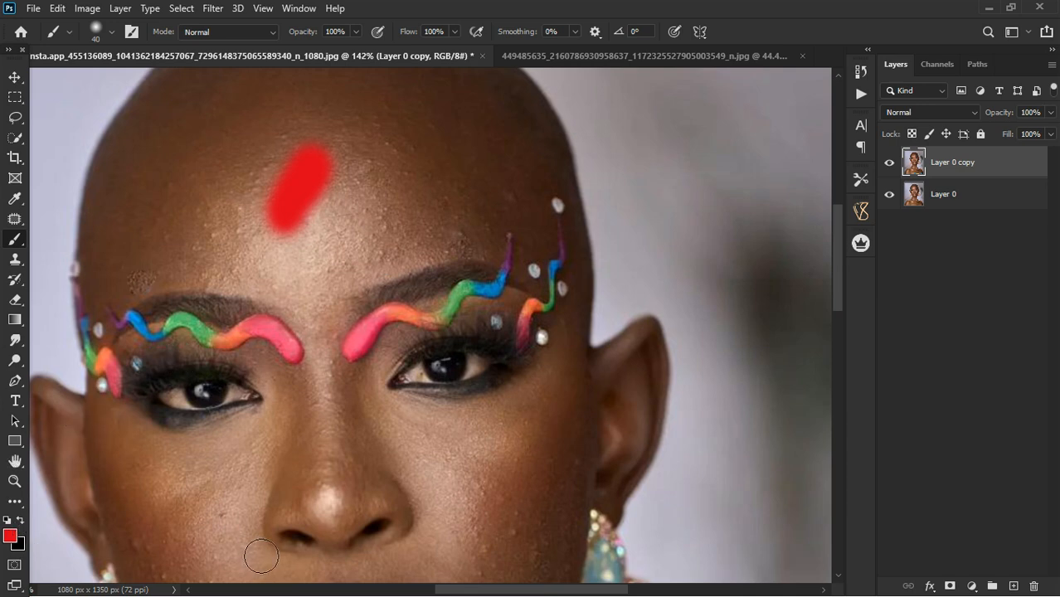
{"action": "key", "text": "x"}
{"action": "mouse_move", "coordinate": [357, 173]}
{"action": "left_mouse_down"}
{"action": "mouse_move", "coordinate": [278, 228]}
{"action": "mouse_move", "coordinate": [340, 241]}
{"action": "left_mouse_up"}
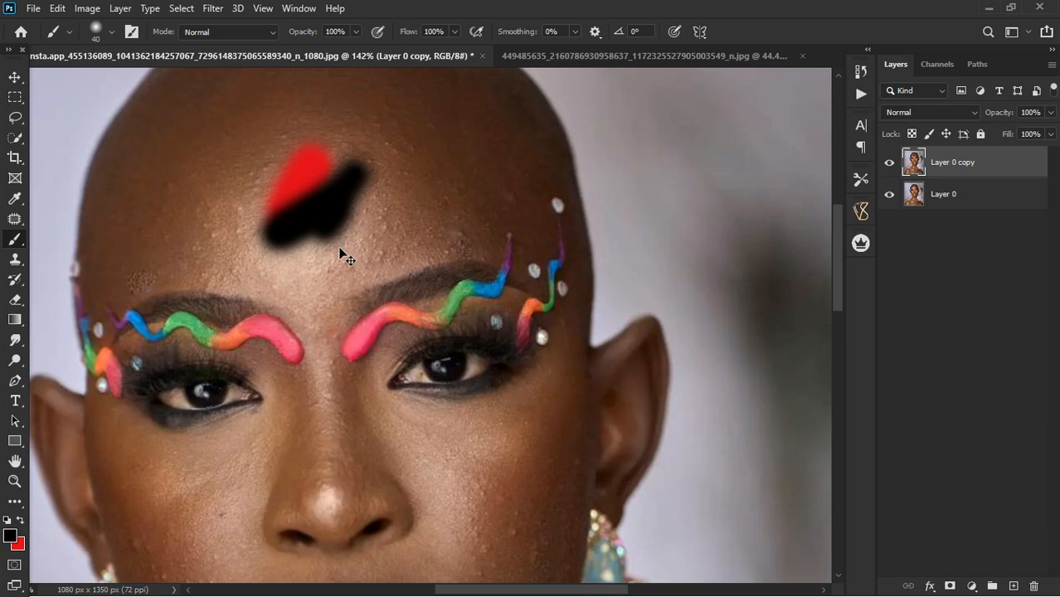
{"action": "key", "text": "ctrl+z"}
{"action": "key", "text": "ctrl+z"}
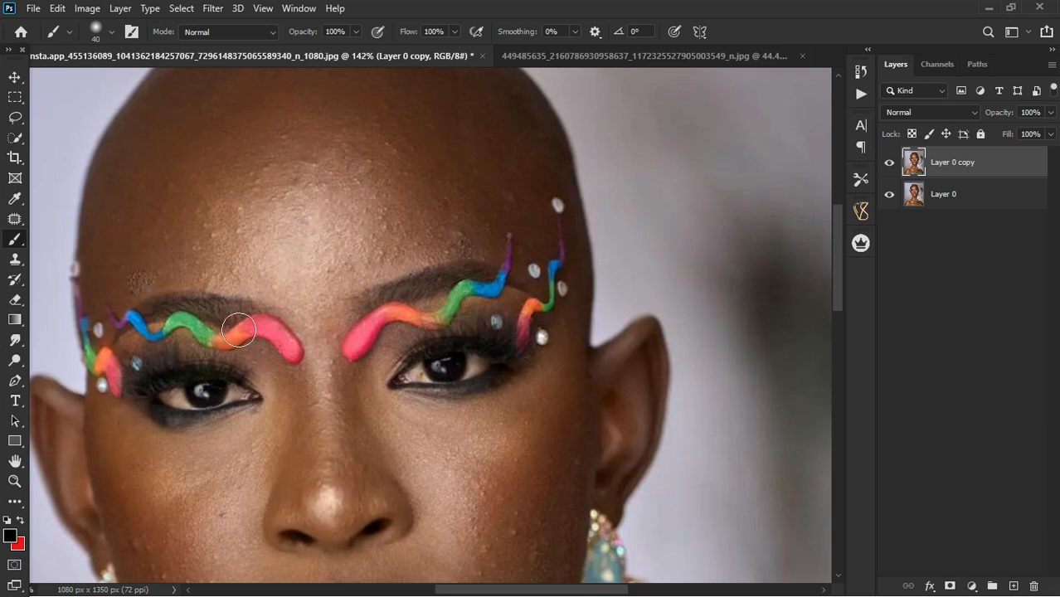
Hide Layer 0 copy and shift the original Layer 0 upward on the canvas with the Move Tool.
{"action": "scroll", "coordinate": [430, 254], "scroll_direction": "down", "scroll_amount": 6}
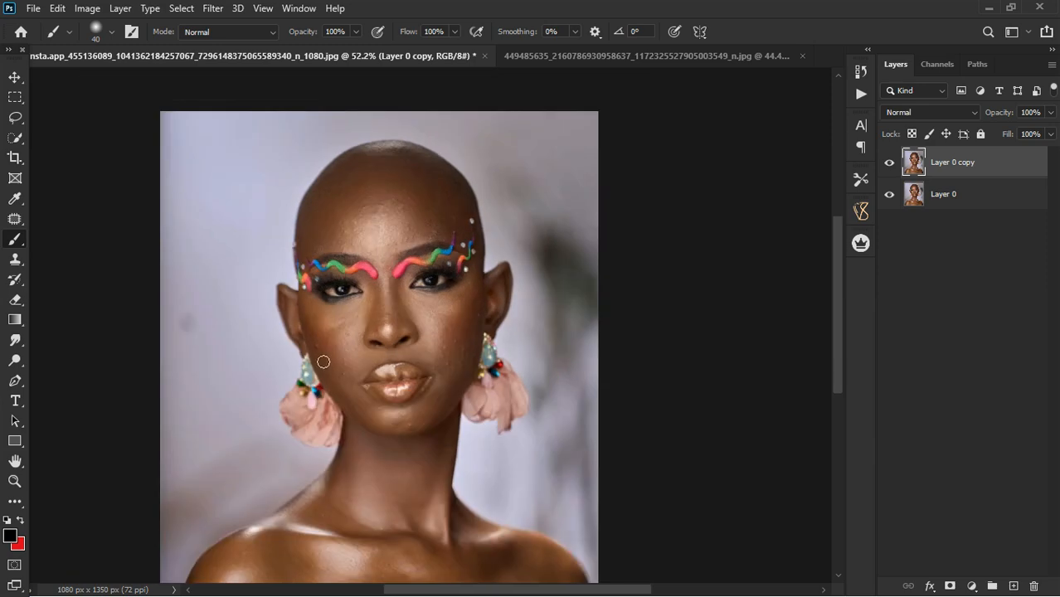
{"action": "right_click", "coordinate": [14, 238]}
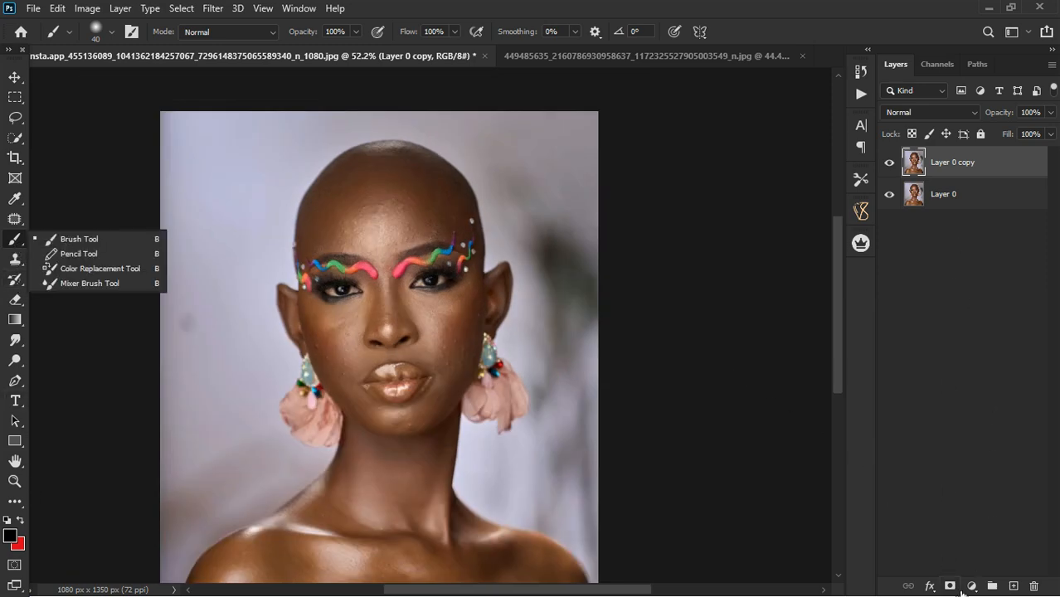
{"action": "left_click", "coordinate": [949, 171]}
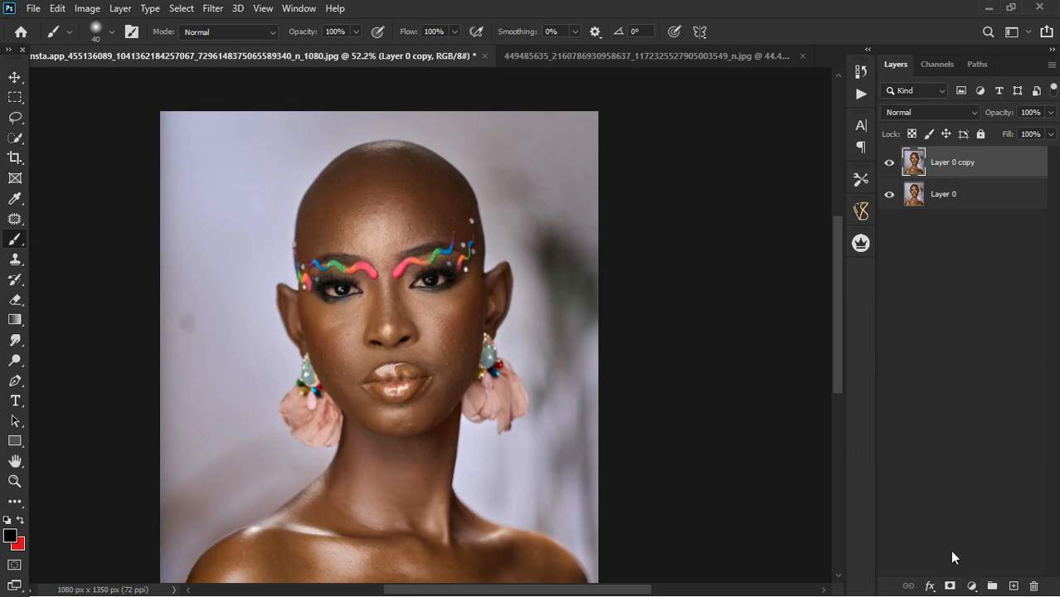
{"action": "left_click", "coordinate": [891, 166]}
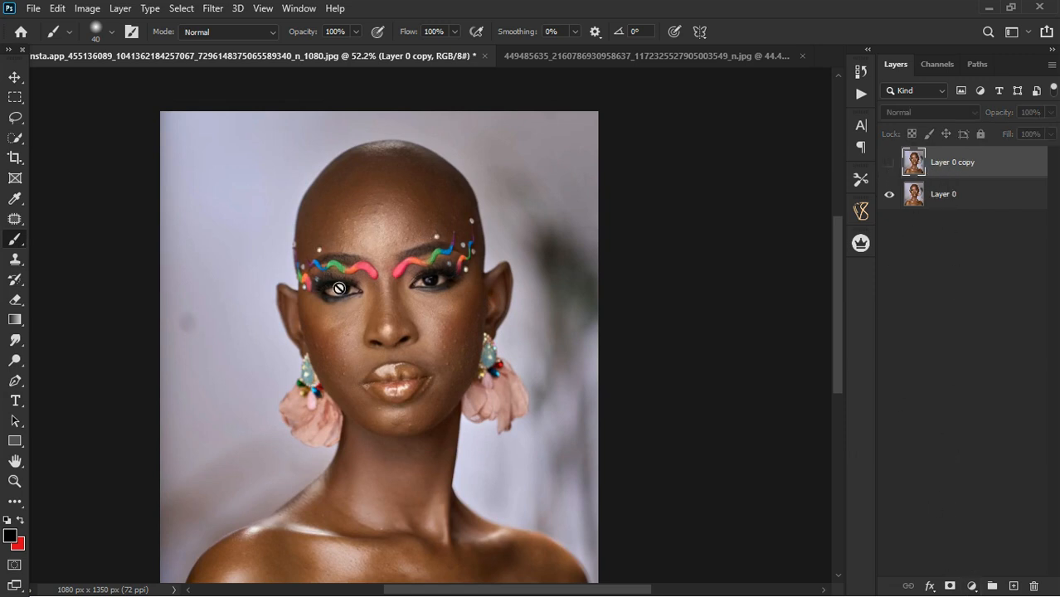
{"action": "left_click", "coordinate": [14, 76]}
{"action": "left_click_drag", "start_coordinate": [367, 373], "coordinate": [367, 300]}
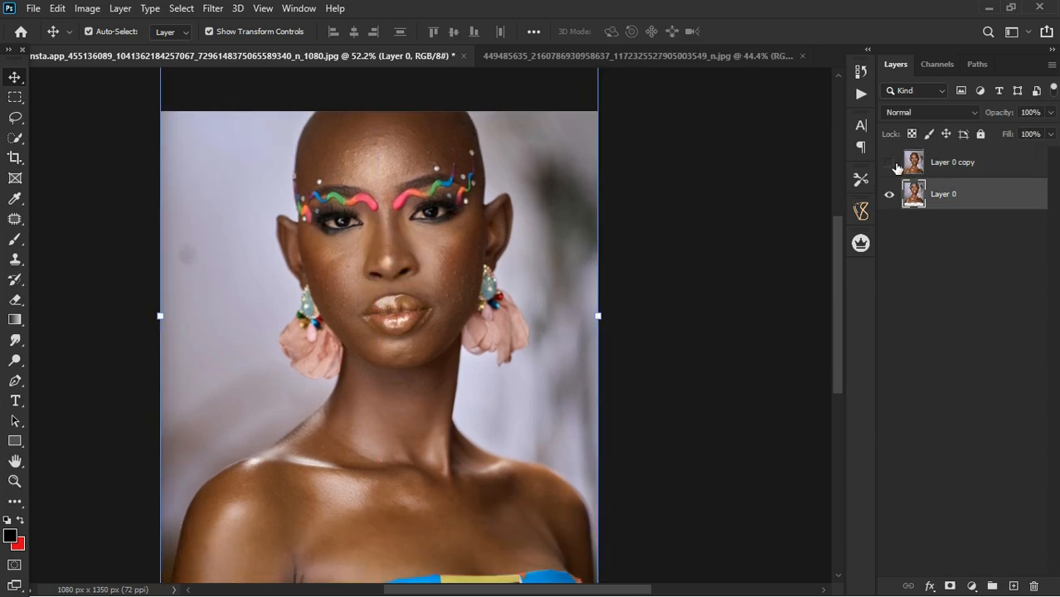
Try a layer mask on Layer 0, undo it, and add a layer mask to Layer 0 copy instead.
{"action": "left_click", "coordinate": [950, 586]}
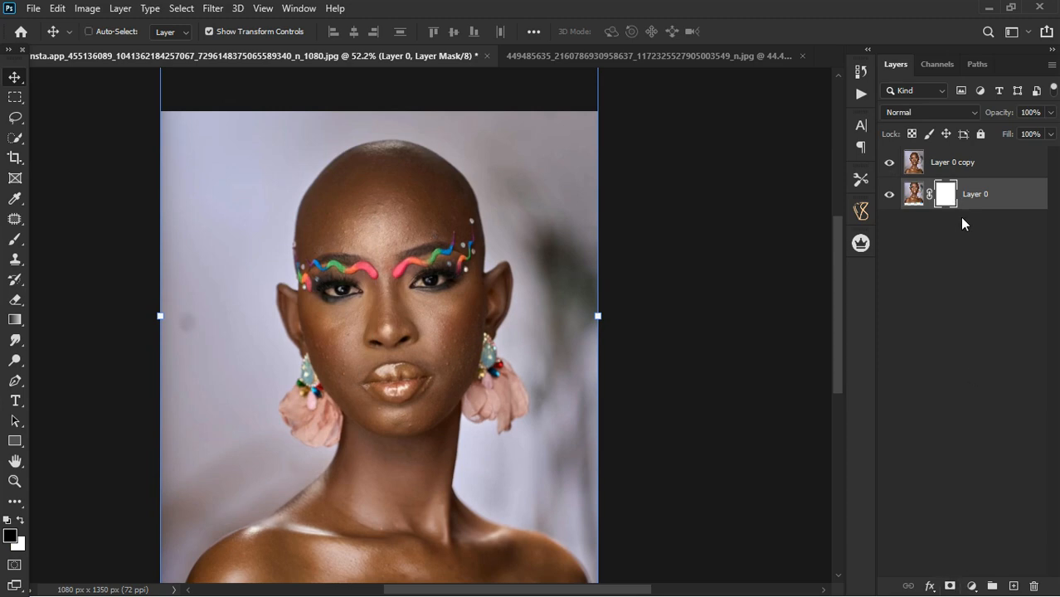
{"action": "key", "text": "ctrl+z"}
{"action": "left_click", "coordinate": [978, 165]}
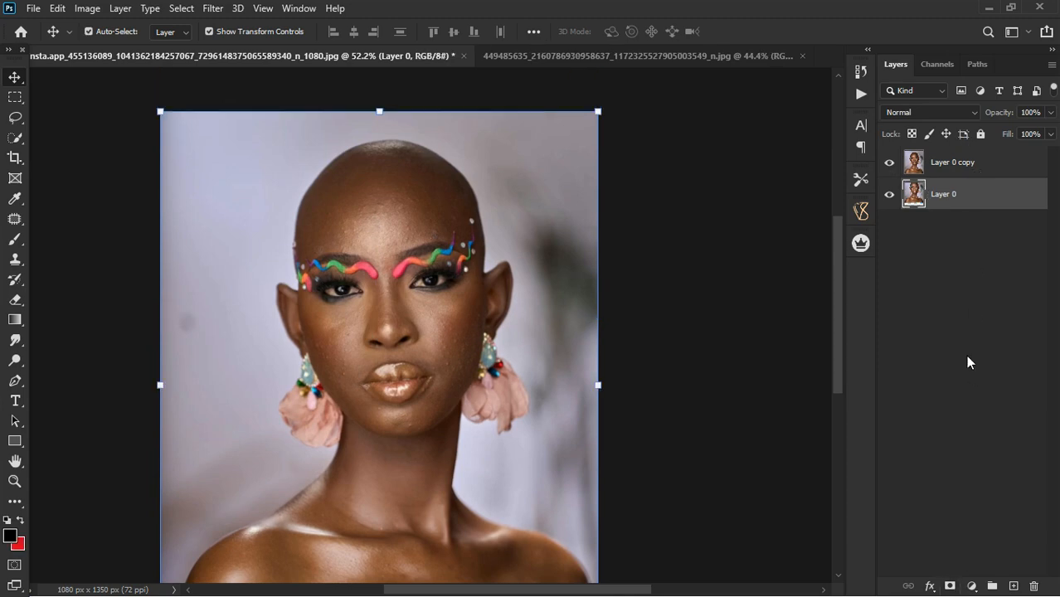
{"action": "left_click", "coordinate": [950, 587]}
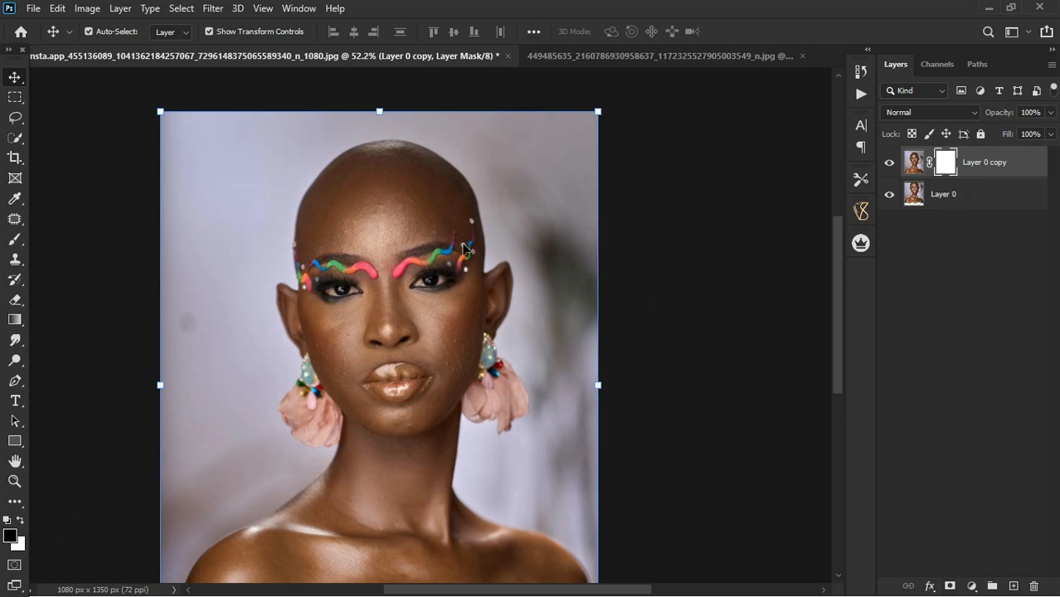
With the Brush Tool at size 125, test a black stroke over an eyebrow on the mask, refill the mask with white, and swap the colours.
{"action": "scroll", "coordinate": [464, 245], "scroll_direction": "down", "scroll_amount": 2}
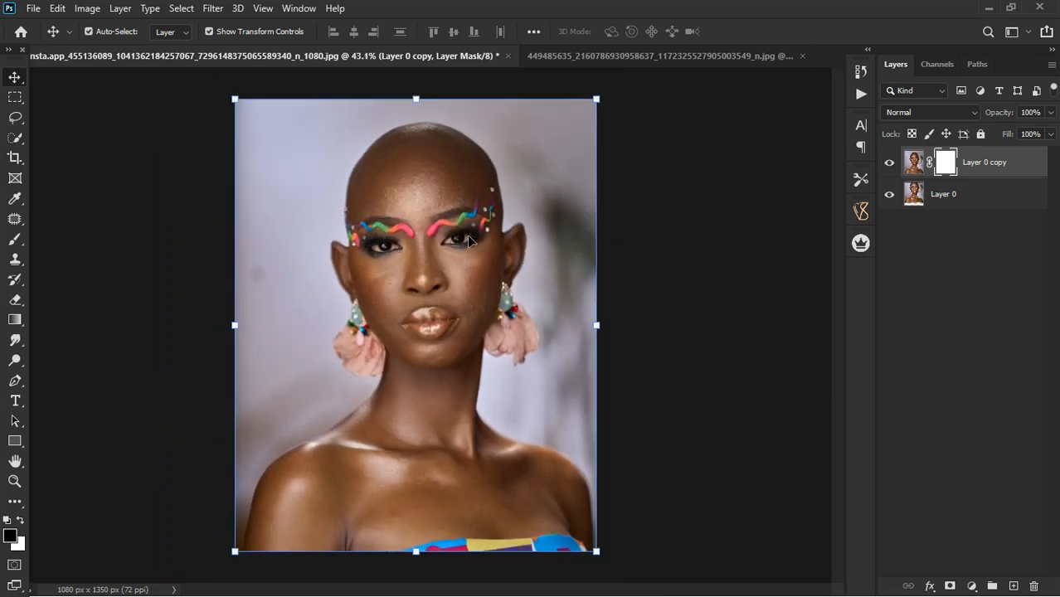
{"action": "left_click", "coordinate": [14, 242]}
{"action": "right_click", "coordinate": [23, 249]}
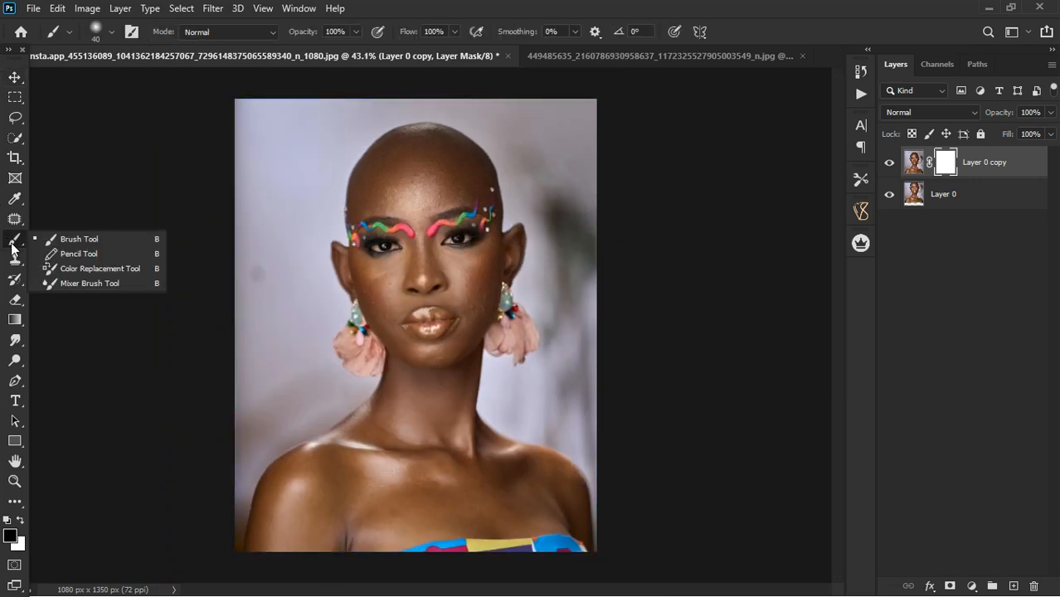
{"action": "left_click", "coordinate": [71, 244]}
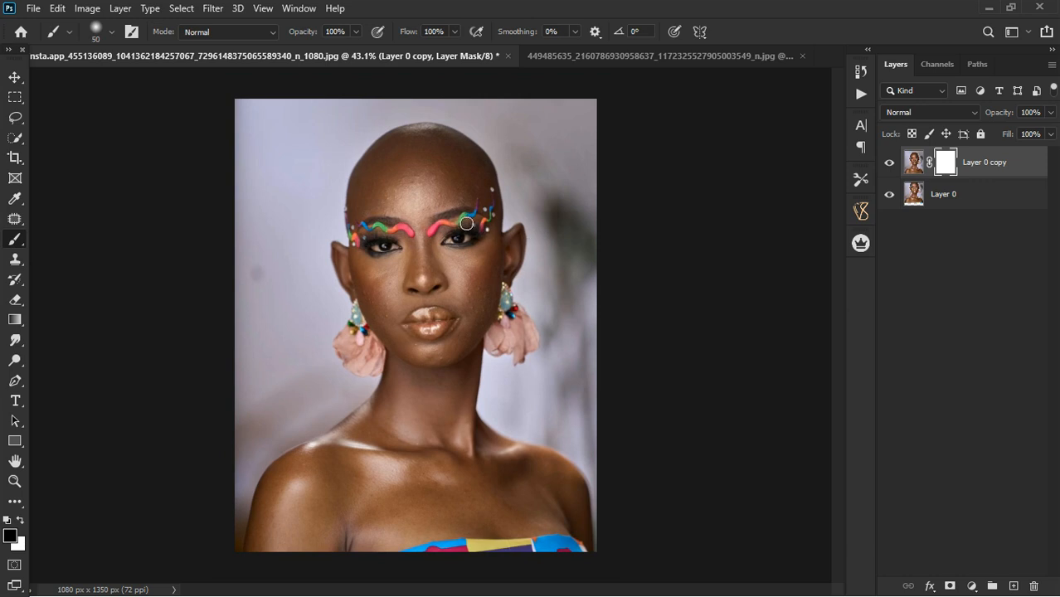
{"action": "key", "text": "bracketright"}
{"action": "key", "text": "bracketright"}
{"action": "mouse_move", "coordinate": [485, 214]}
{"action": "left_mouse_down"}
{"action": "mouse_move", "coordinate": [440, 273]}
{"action": "mouse_move", "coordinate": [478, 239]}
{"action": "mouse_move", "coordinate": [491, 181]}
{"action": "mouse_move", "coordinate": [407, 204]}
{"action": "mouse_move", "coordinate": [431, 175]}
{"action": "mouse_move", "coordinate": [408, 163]}
{"action": "mouse_move", "coordinate": [463, 163]}
{"action": "mouse_move", "coordinate": [364, 198]}
{"action": "mouse_move", "coordinate": [461, 201]}
{"action": "mouse_move", "coordinate": [412, 221]}
{"action": "mouse_move", "coordinate": [441, 219]}
{"action": "mouse_move", "coordinate": [353, 237]}
{"action": "mouse_move", "coordinate": [461, 237]}
{"action": "mouse_move", "coordinate": [452, 212]}
{"action": "left_mouse_up"}
{"action": "key", "text": "ctrl+BackSpace"}
{"action": "key", "text": "x"}
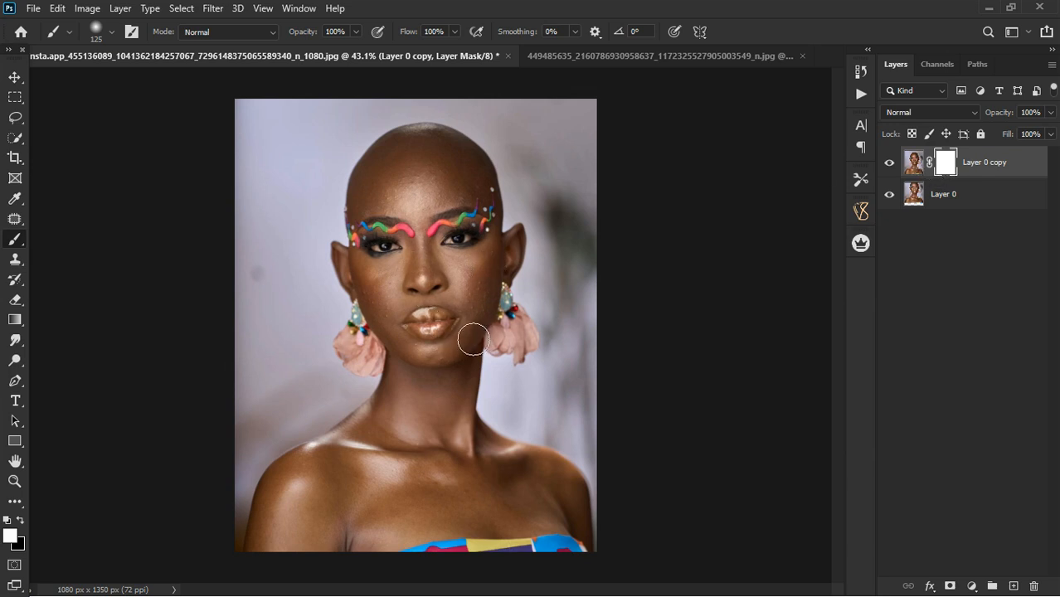
Delete the layer mask from Layer 0 copy.
{"action": "right_click", "coordinate": [6, 253]}
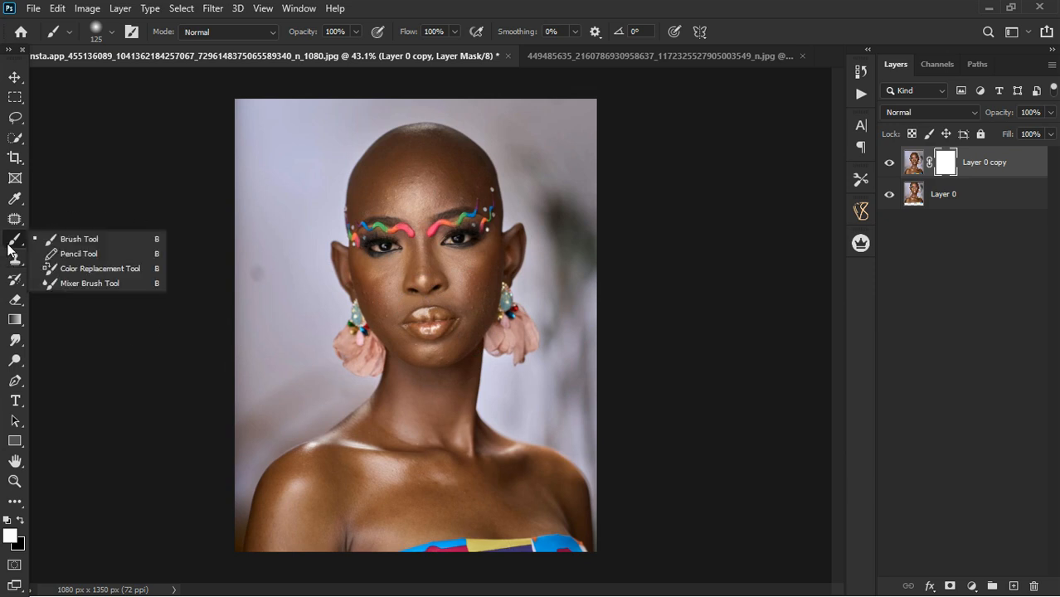
{"action": "scroll", "coordinate": [421, 387], "scroll_direction": "up", "scroll_amount": 1}
{"action": "scroll", "coordinate": [421, 387], "scroll_direction": "down", "scroll_amount": 1}
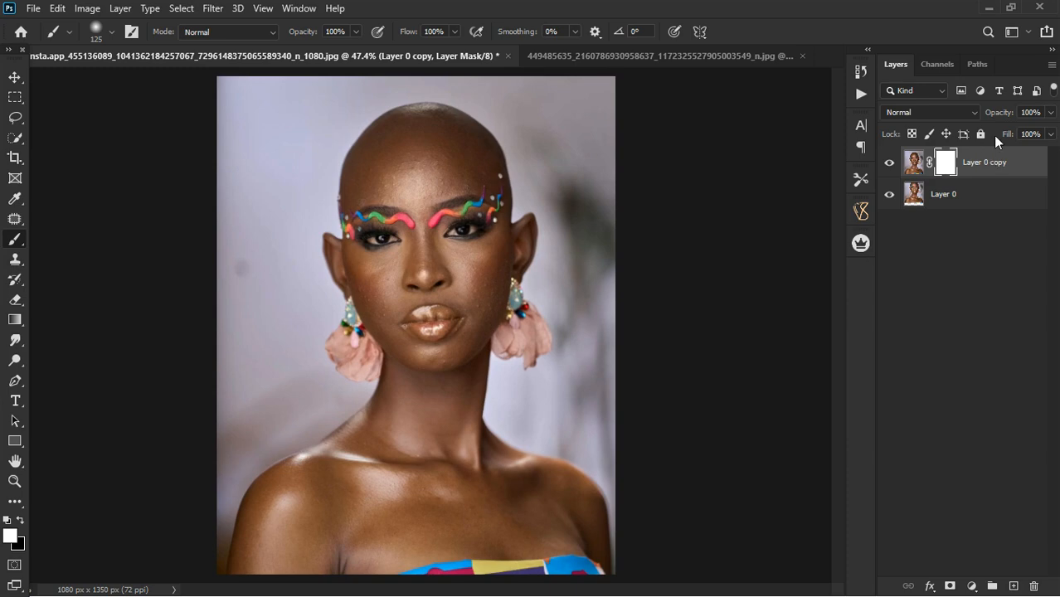
{"action": "right_click", "coordinate": [952, 169]}
{"action": "left_click", "coordinate": [951, 196]}
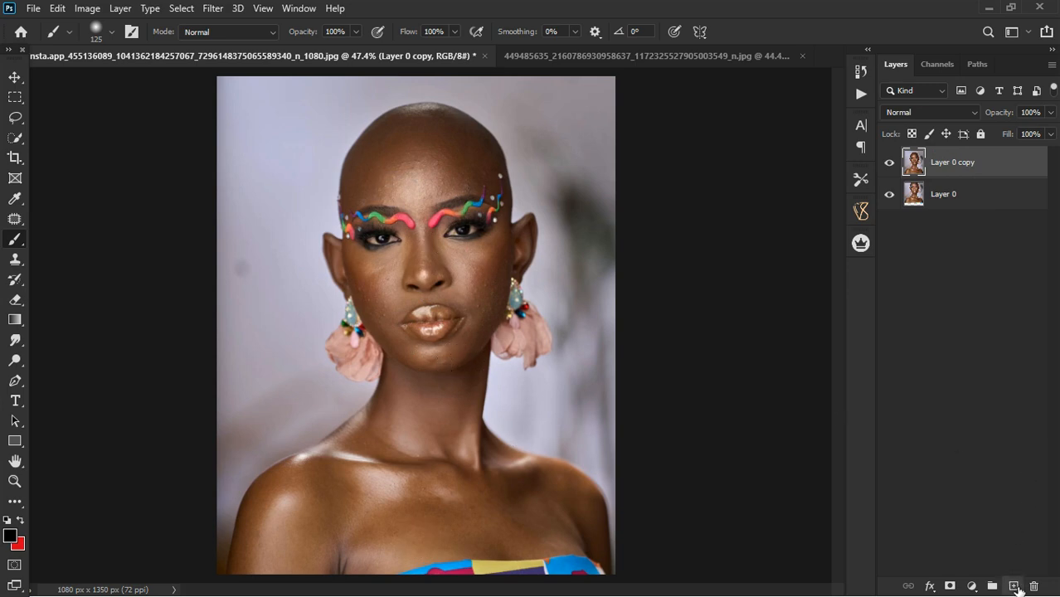
Add a new layer above Layer 0 copy and paint the forehead and lower face with skin colour sampled from the shoulder.
{"action": "left_click", "coordinate": [1012, 587]}
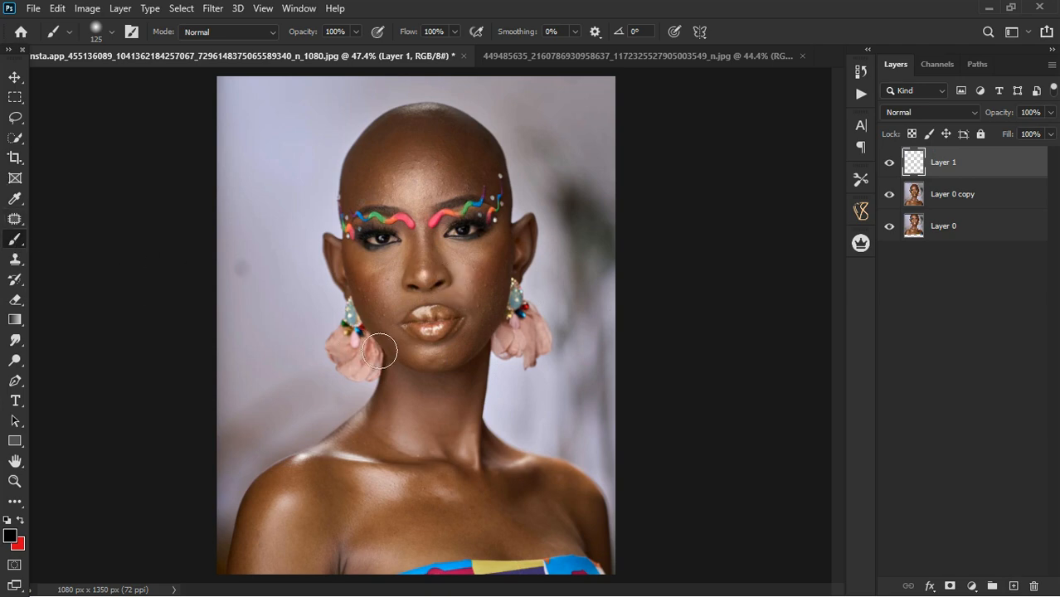
{"action": "left_click", "coordinate": [288, 491], "text": "alt"}
{"action": "mouse_move", "coordinate": [370, 275]}
{"action": "left_mouse_down"}
{"action": "mouse_move", "coordinate": [404, 317]}
{"action": "mouse_move", "coordinate": [420, 382]}
{"action": "mouse_move", "coordinate": [470, 359]}
{"action": "mouse_move", "coordinate": [489, 311]}
{"action": "mouse_move", "coordinate": [441, 290]}
{"action": "mouse_move", "coordinate": [454, 287]}
{"action": "mouse_move", "coordinate": [442, 346]}
{"action": "mouse_move", "coordinate": [445, 283]}
{"action": "mouse_move", "coordinate": [512, 278]}
{"action": "mouse_move", "coordinate": [508, 330]}
{"action": "mouse_move", "coordinate": [477, 385]}
{"action": "mouse_move", "coordinate": [443, 365]}
{"action": "mouse_move", "coordinate": [453, 316]}
{"action": "mouse_move", "coordinate": [434, 193]}
{"action": "mouse_move", "coordinate": [410, 161]}
{"action": "mouse_move", "coordinate": [494, 198]}
{"action": "mouse_move", "coordinate": [430, 193]}
{"action": "left_mouse_up"}
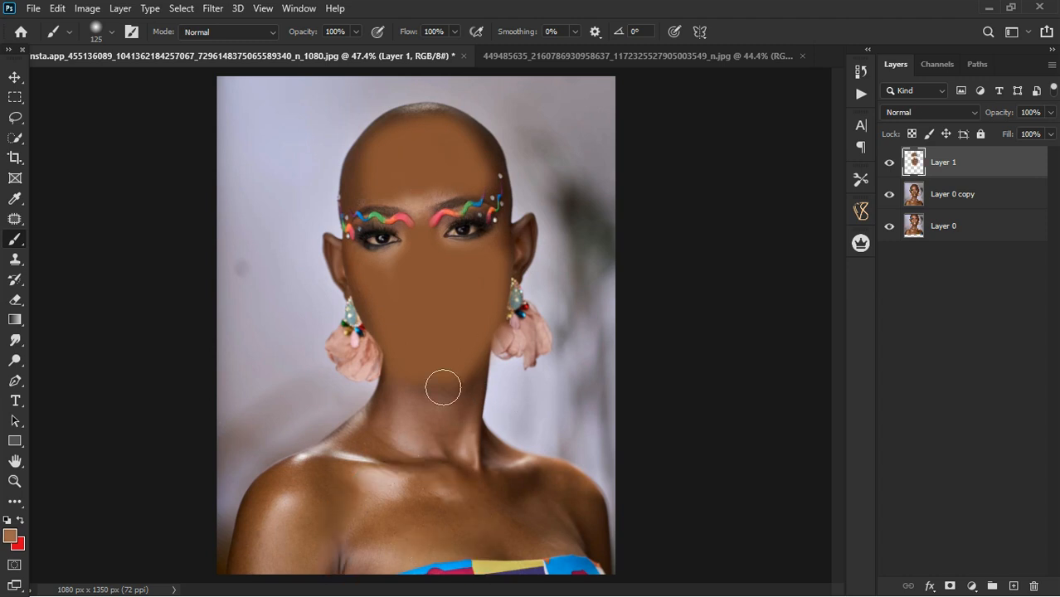
{"action": "mouse_move", "coordinate": [447, 312]}
{"action": "left_mouse_down"}
{"action": "mouse_move", "coordinate": [499, 287]}
{"action": "mouse_move", "coordinate": [492, 324]}
{"action": "mouse_move", "coordinate": [453, 363]}
{"action": "mouse_move", "coordinate": [408, 333]}
{"action": "mouse_move", "coordinate": [396, 306]}
{"action": "left_mouse_up"}
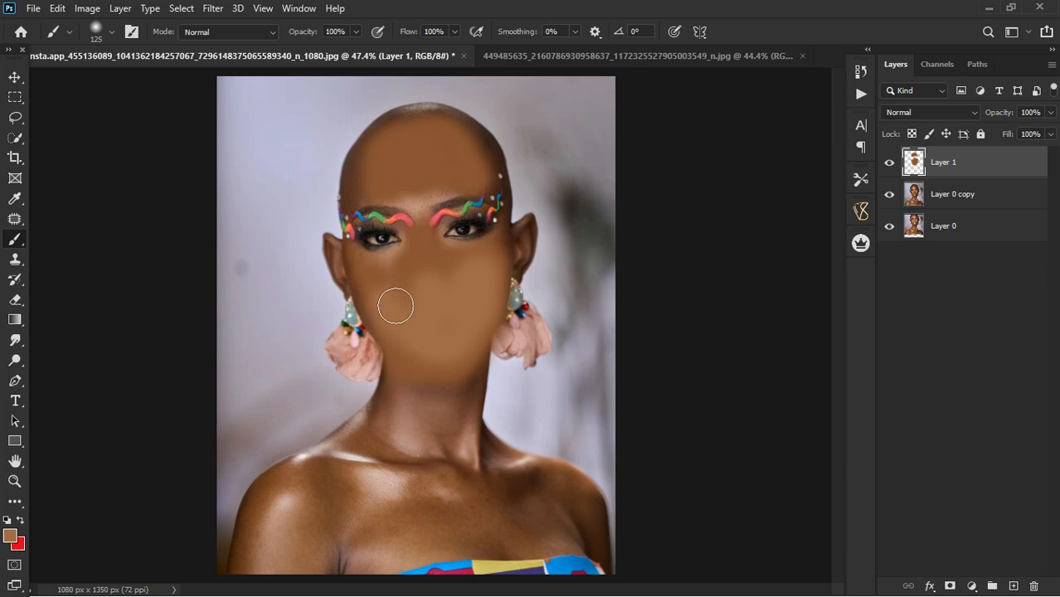
{"action": "mouse_move", "coordinate": [421, 177]}
{"action": "left_mouse_down"}
{"action": "mouse_move", "coordinate": [491, 151]}
{"action": "mouse_move", "coordinate": [457, 198]}
{"action": "mouse_move", "coordinate": [402, 195]}
{"action": "mouse_move", "coordinate": [449, 175]}
{"action": "left_mouse_up"}
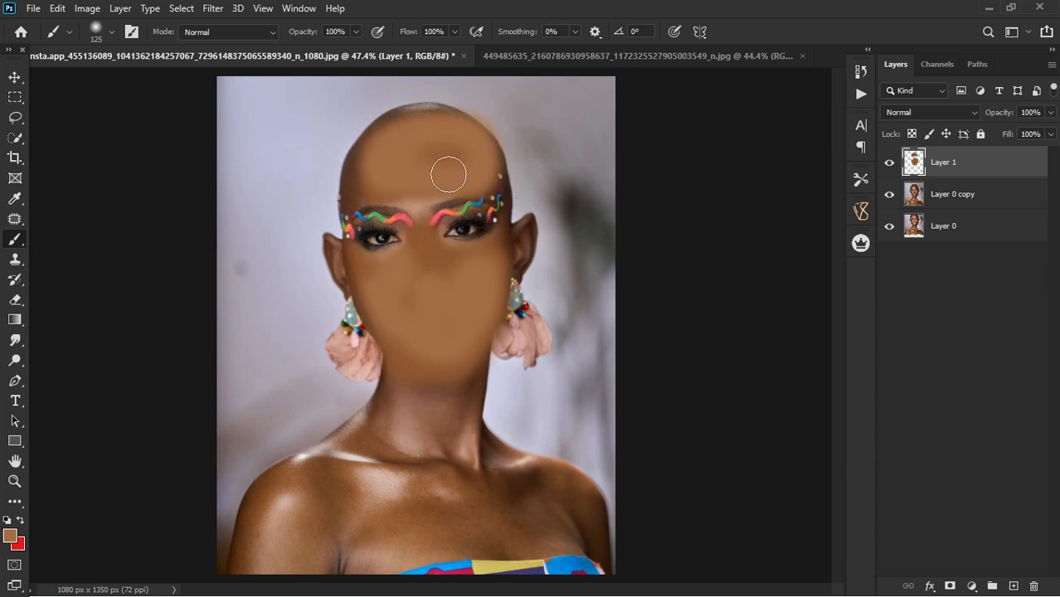
Try painting the sampled skin colour over the eyes and eyebrows, and undo those strokes.
{"action": "mouse_move", "coordinate": [475, 270]}
{"action": "left_mouse_down"}
{"action": "mouse_move", "coordinate": [395, 228]}
{"action": "mouse_move", "coordinate": [449, 236]}
{"action": "left_mouse_up"}
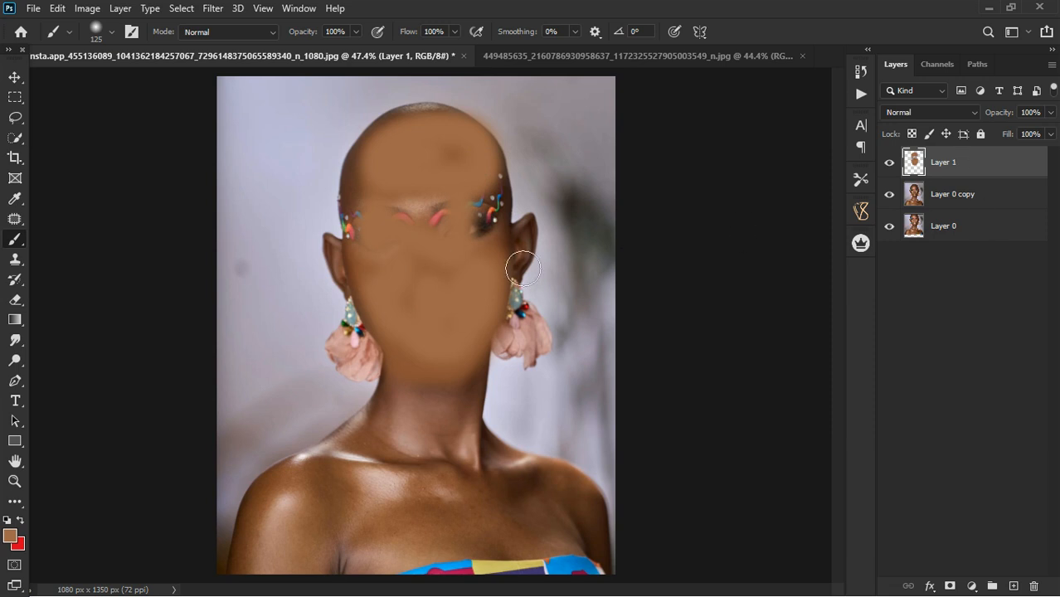
{"action": "key", "text": "ctrl+z"}
{"action": "key", "text": "ctrl+z"}
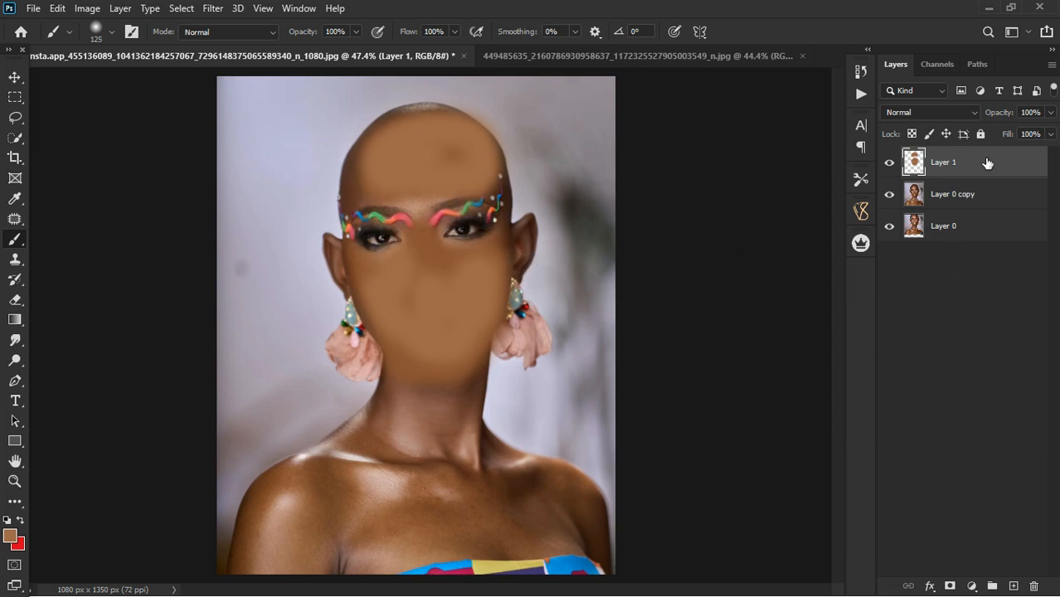
Set Layer 1's blend mode to Color and its opacity to 30%.
{"action": "left_click", "coordinate": [933, 109]}
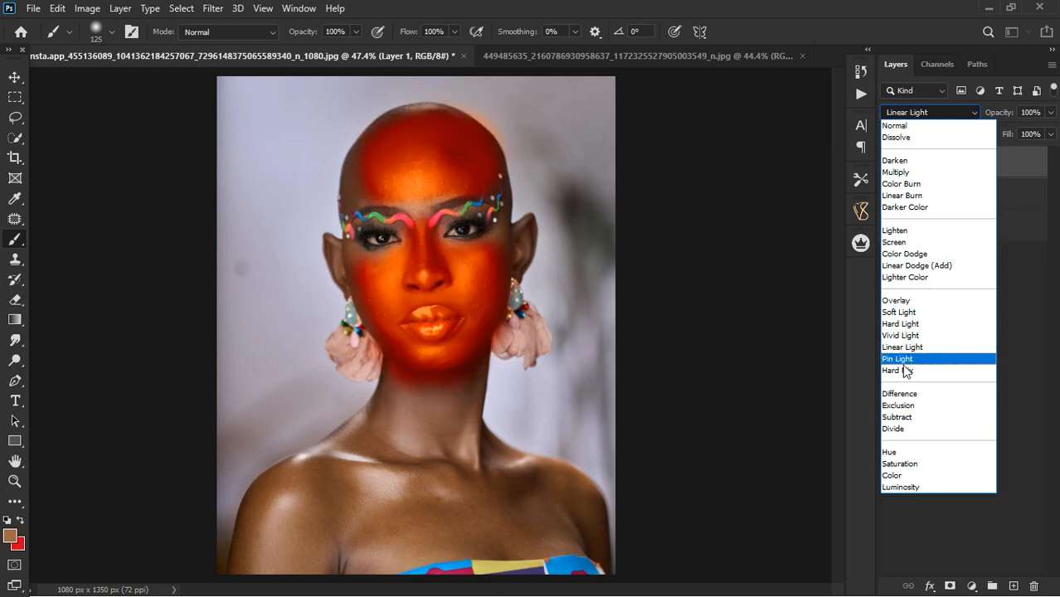
{"action": "left_click", "coordinate": [891, 476]}
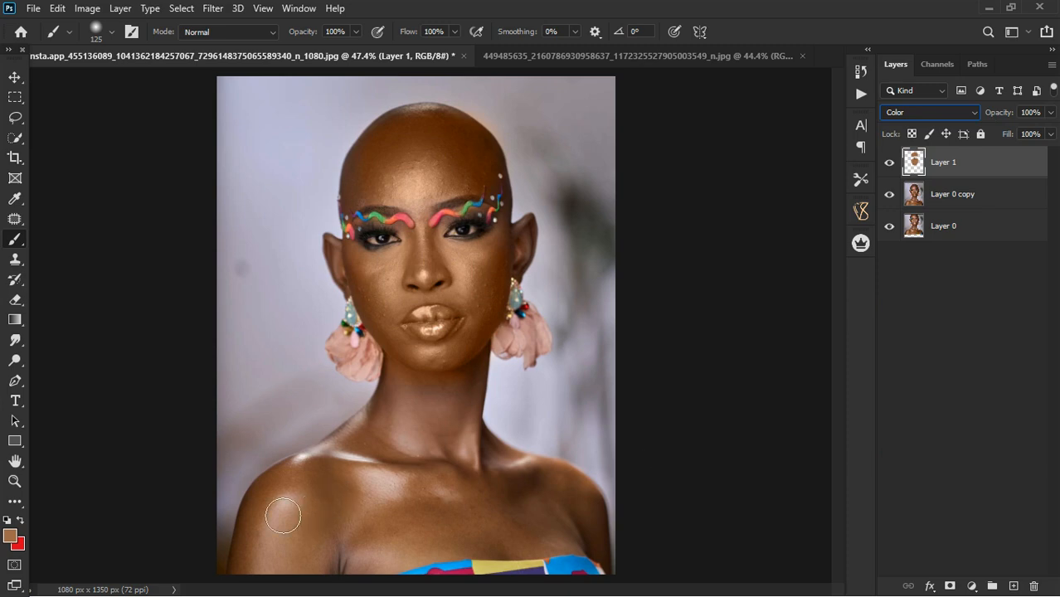
{"action": "left_click", "coordinate": [1049, 114]}
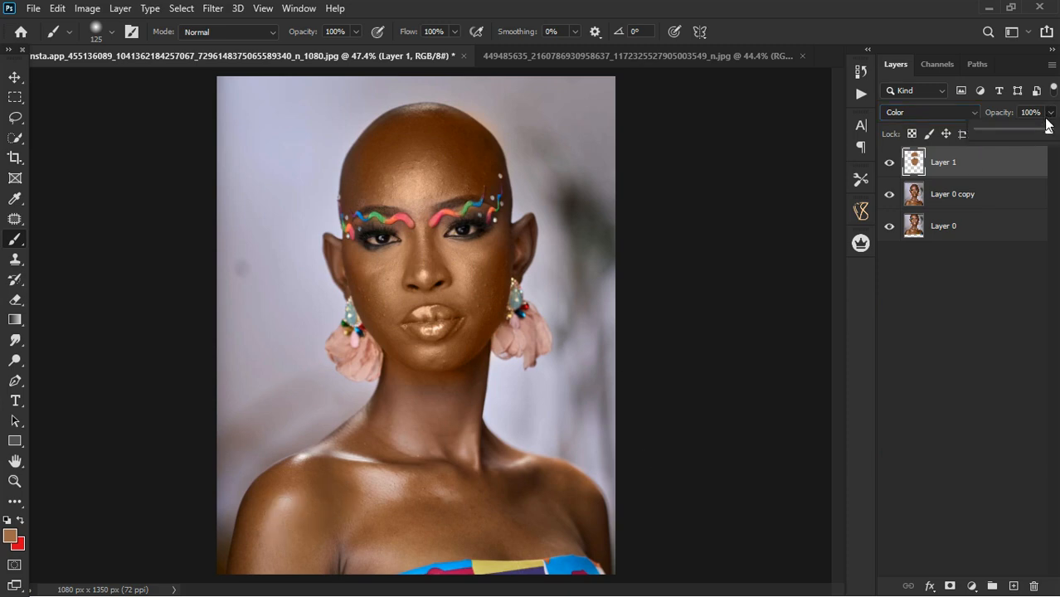
{"action": "left_click_drag", "start_coordinate": [1050, 133], "coordinate": [1000, 133]}
{"action": "left_click", "coordinate": [983, 178]}
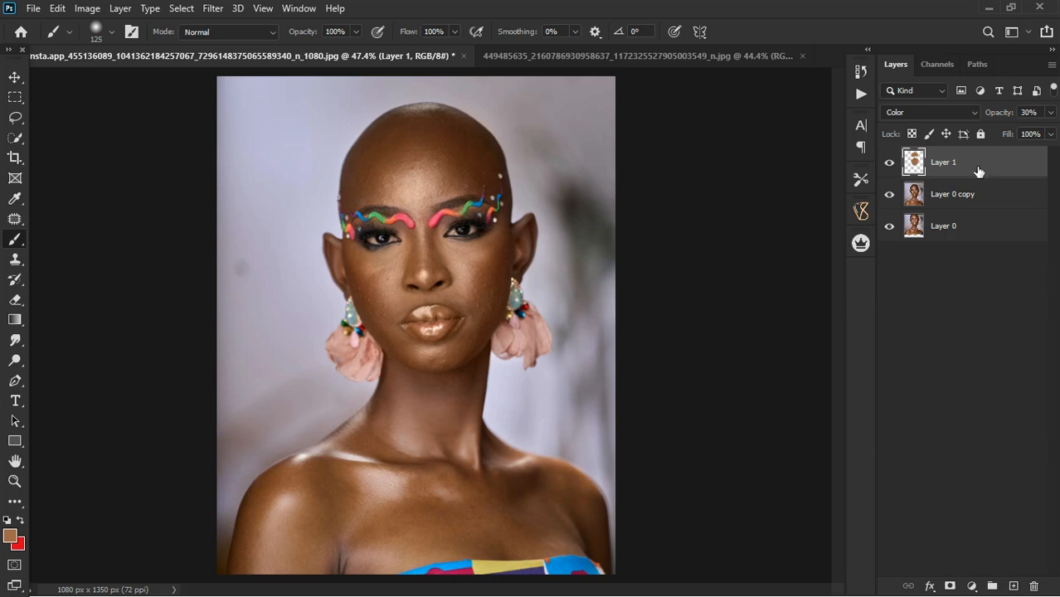
Toggle Layer 1's visibility to compare the skin tone with and without it, and delete the layer.
{"action": "left_click", "coordinate": [892, 164]}
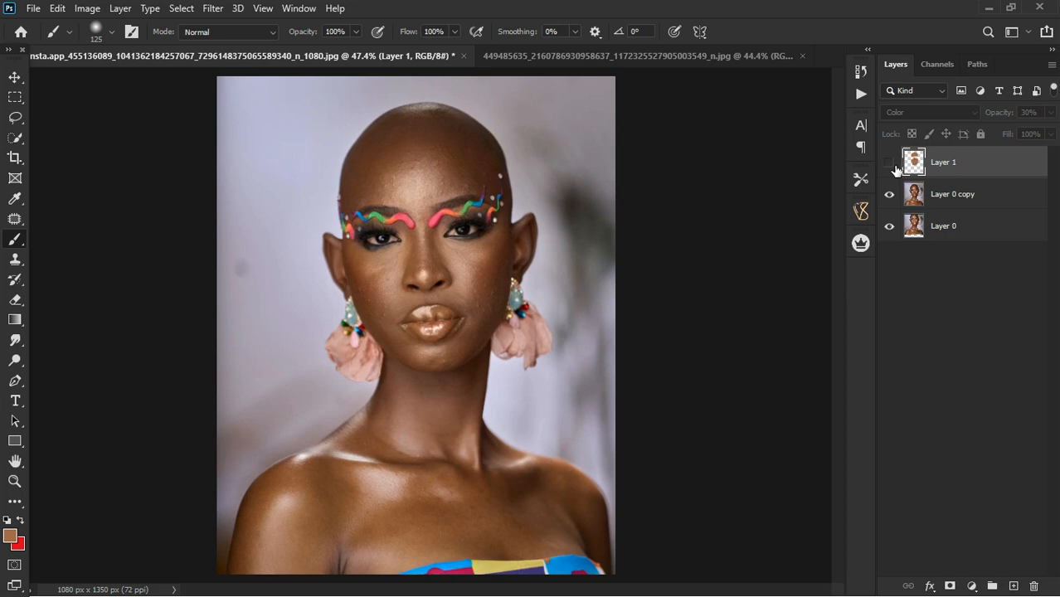
{"action": "left_click", "coordinate": [892, 165]}
{"action": "scroll", "coordinate": [463, 233], "scroll_direction": "up", "scroll_amount": 4}
{"action": "scroll", "coordinate": [469, 231], "scroll_direction": "down", "scroll_amount": 4}
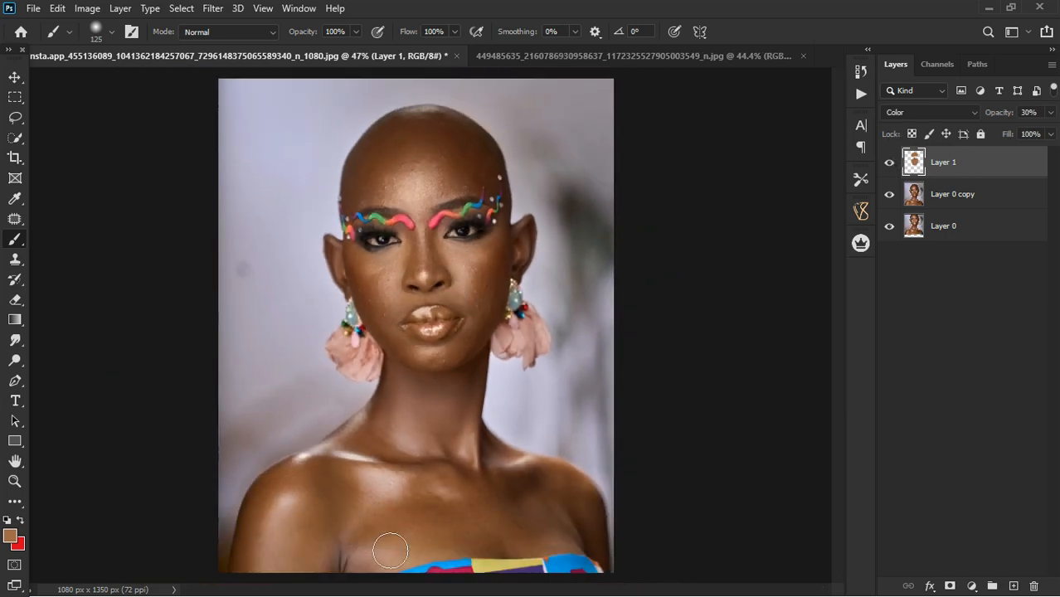
{"action": "left_click", "coordinate": [890, 164]}
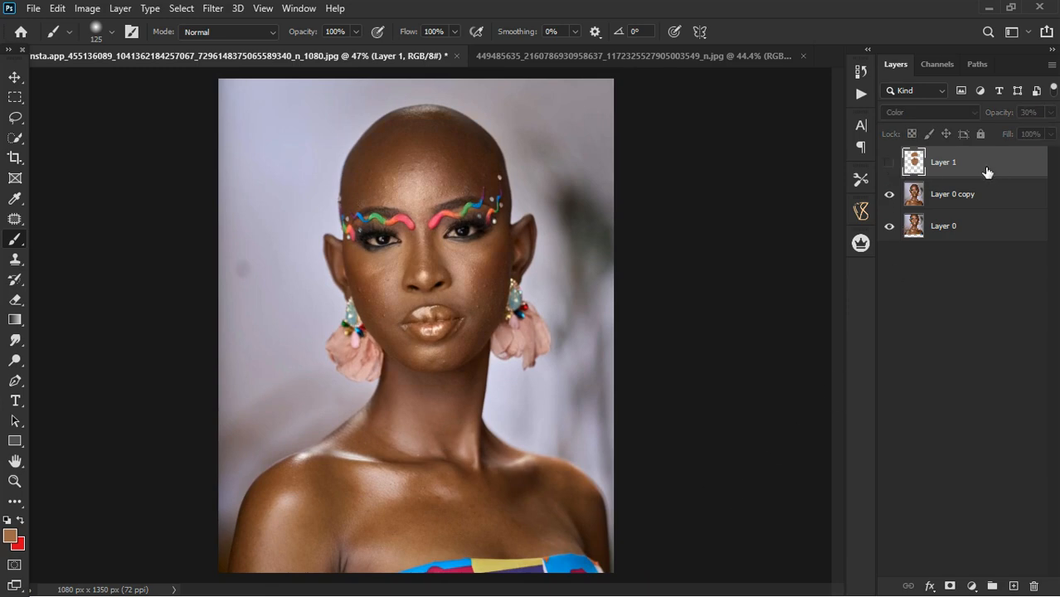
{"action": "key", "text": "Delete"}
Switch to the Mixer Brush Tool and clean the paint from the brush.
{"action": "right_click", "coordinate": [21, 243]}
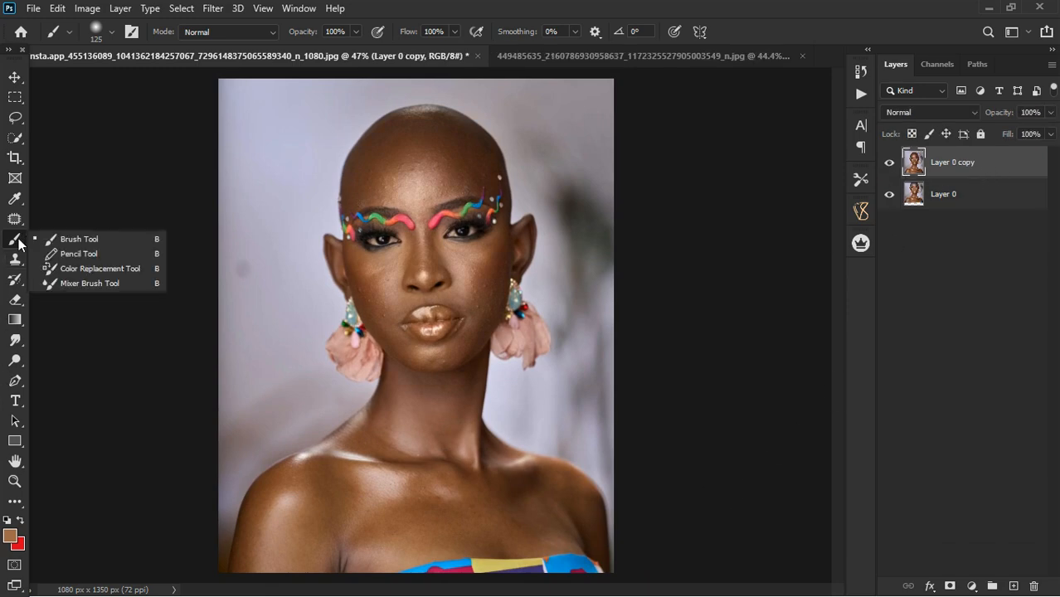
{"action": "left_click", "coordinate": [62, 283]}
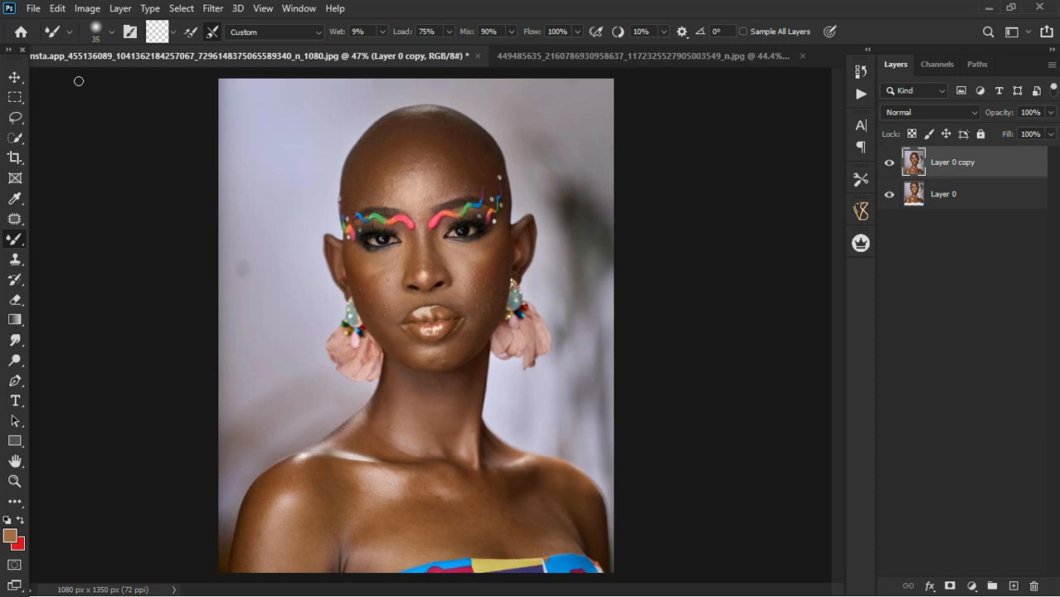
{"action": "left_click", "coordinate": [173, 33]}
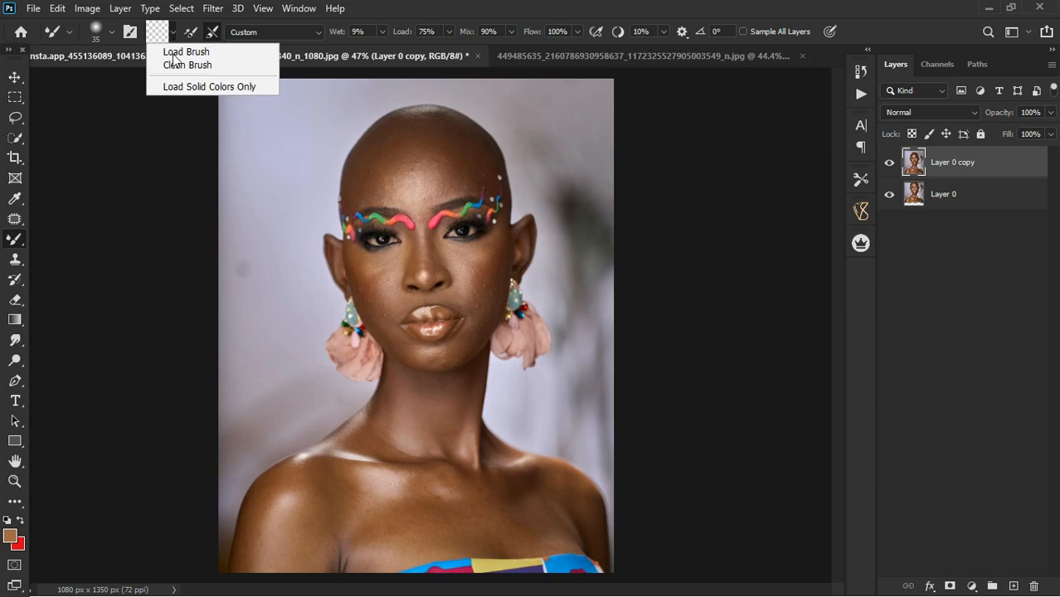
{"action": "left_click", "coordinate": [175, 64]}
{"action": "left_click", "coordinate": [166, 34]}
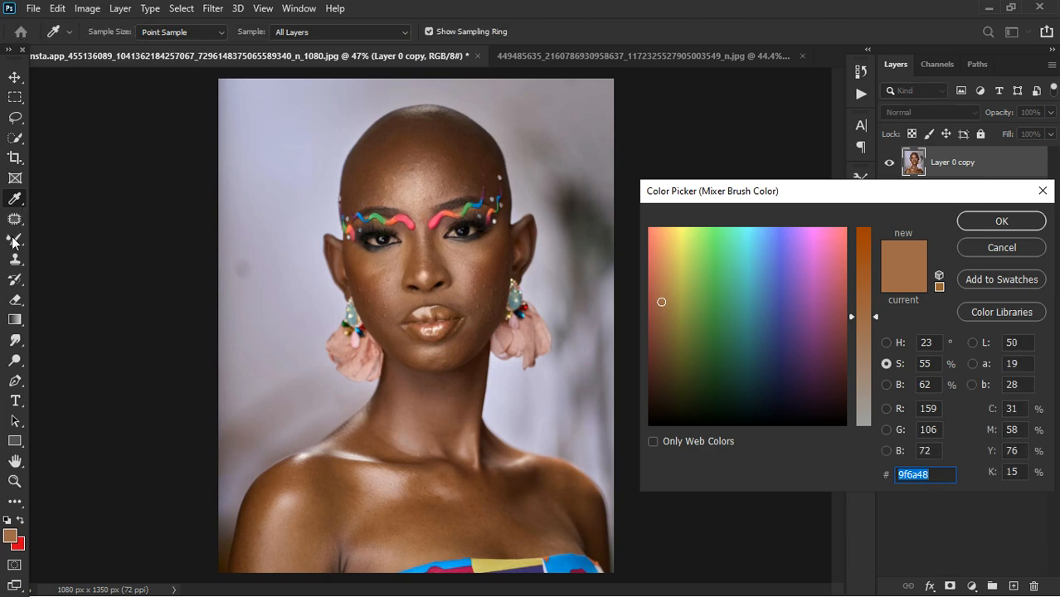
{"action": "left_click", "coordinate": [1003, 247]}
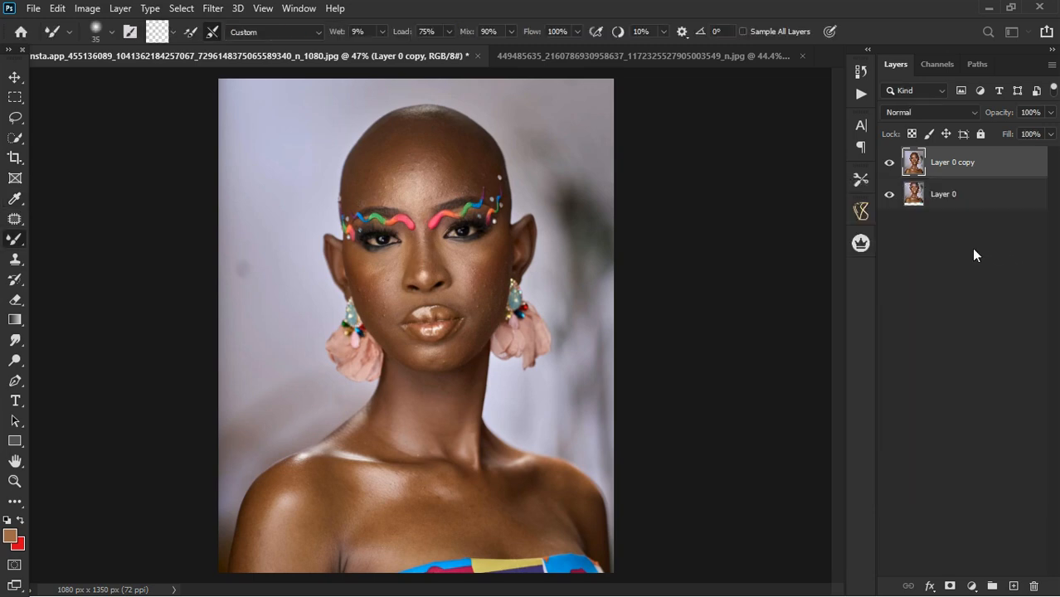
{"action": "left_click", "coordinate": [173, 34]}
{"action": "left_click", "coordinate": [181, 63]}
Demonstrate the Mixer Brush options for loading and cleaning the brush after each stroke, leaving loading off and cleaning on.
{"action": "left_click", "coordinate": [192, 32]}
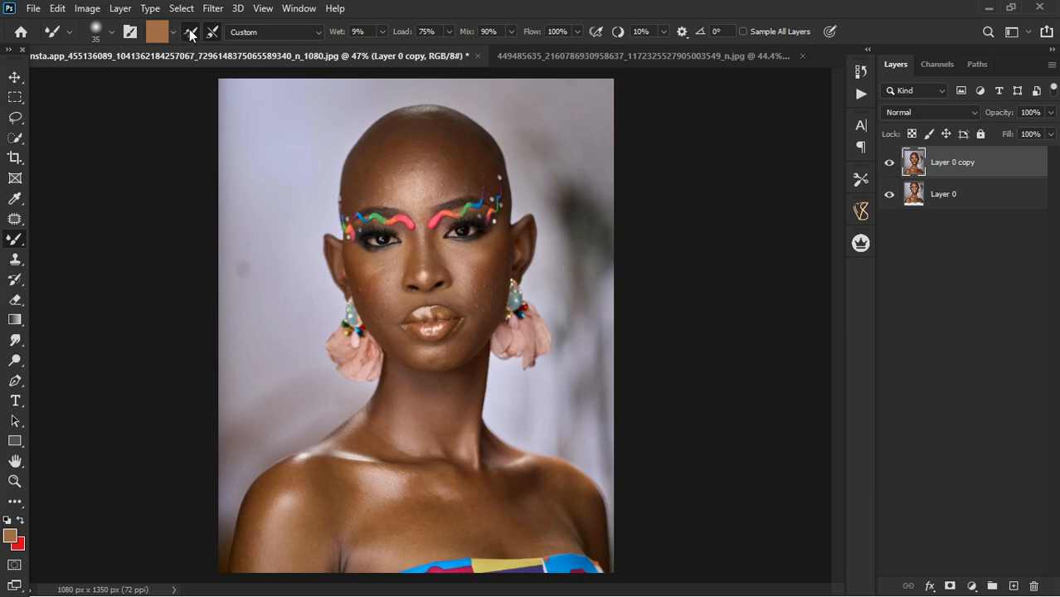
{"action": "left_click", "coordinate": [191, 34]}
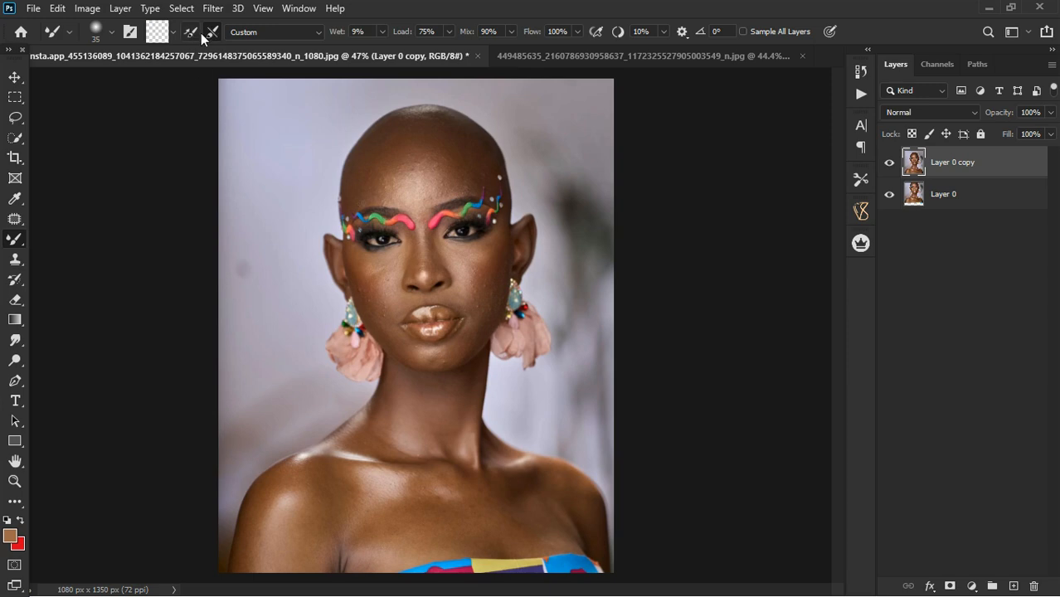
{"action": "left_click", "coordinate": [214, 36]}
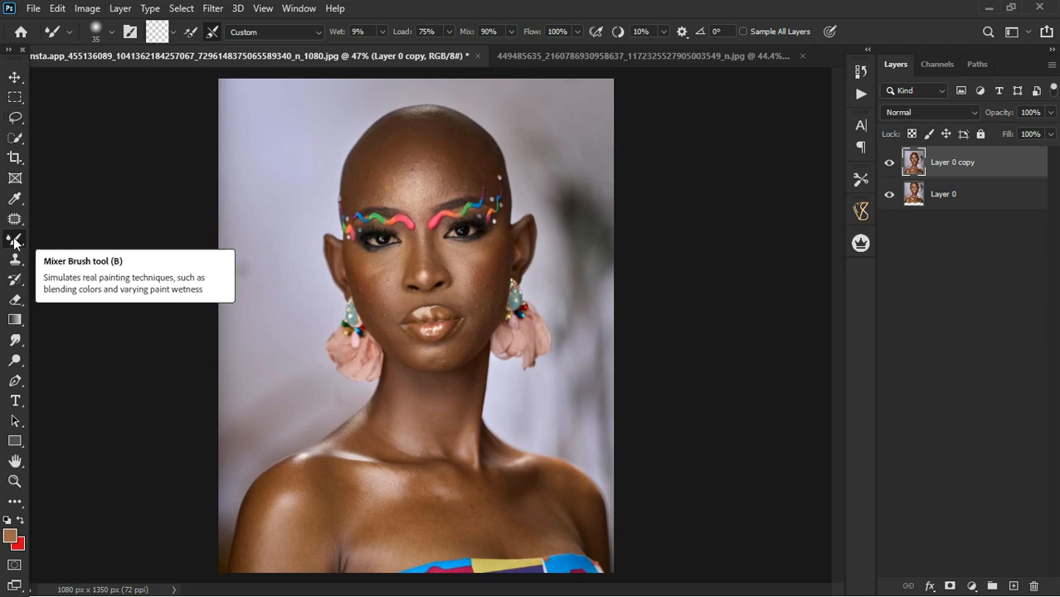
Look briefly at the other open portrait, and draw a thin vertical rectangular marquee in the first portrait's background beside the face.
{"action": "left_click", "coordinate": [721, 55]}
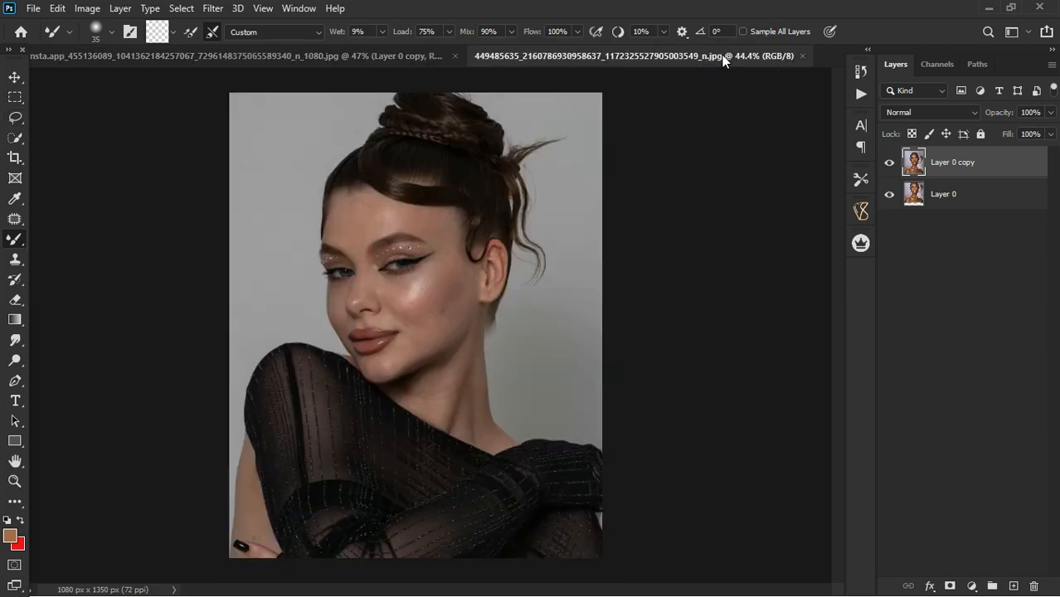
{"action": "left_click", "coordinate": [318, 52]}
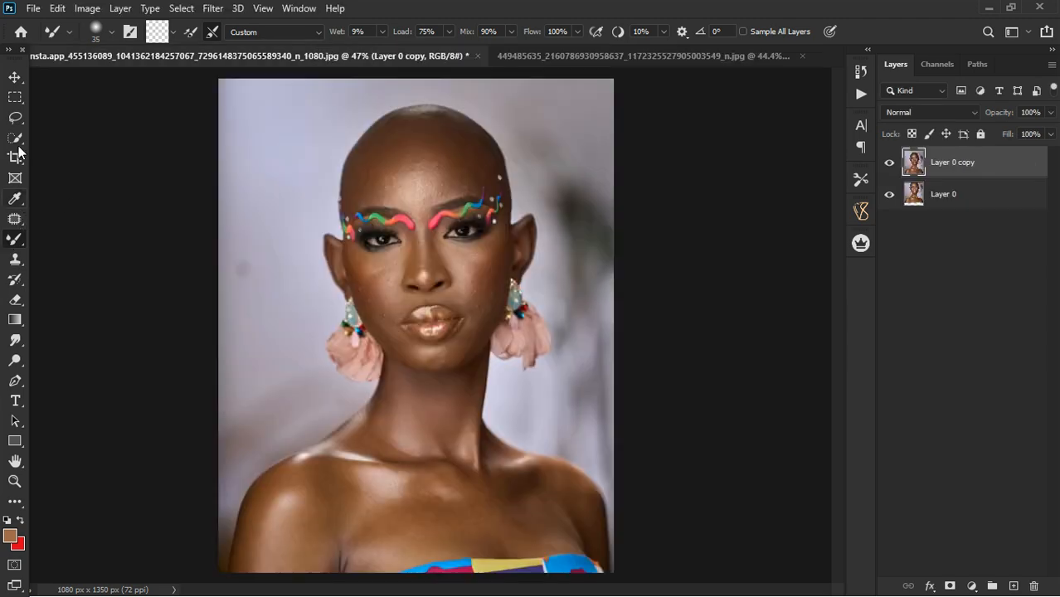
{"action": "left_click", "coordinate": [15, 97]}
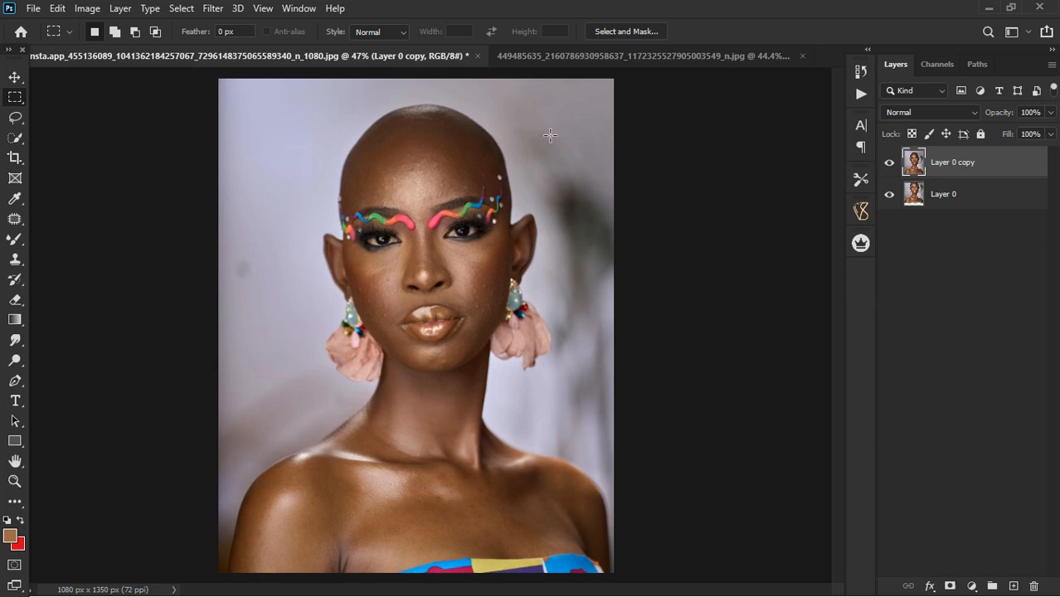
{"action": "left_click_drag", "start_coordinate": [541, 99], "coordinate": [547, 308]}
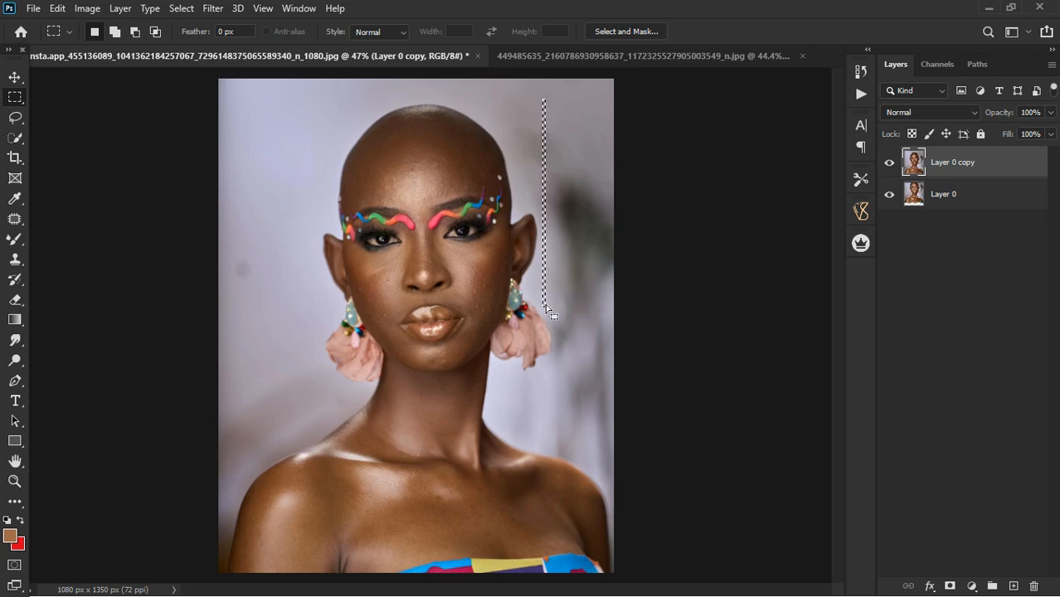
Free-transform the thin selected background strip, stretch it horizontally beyond the canvas edge beside the face, apply it and deselect.
{"action": "key", "text": "ctrl+t"}
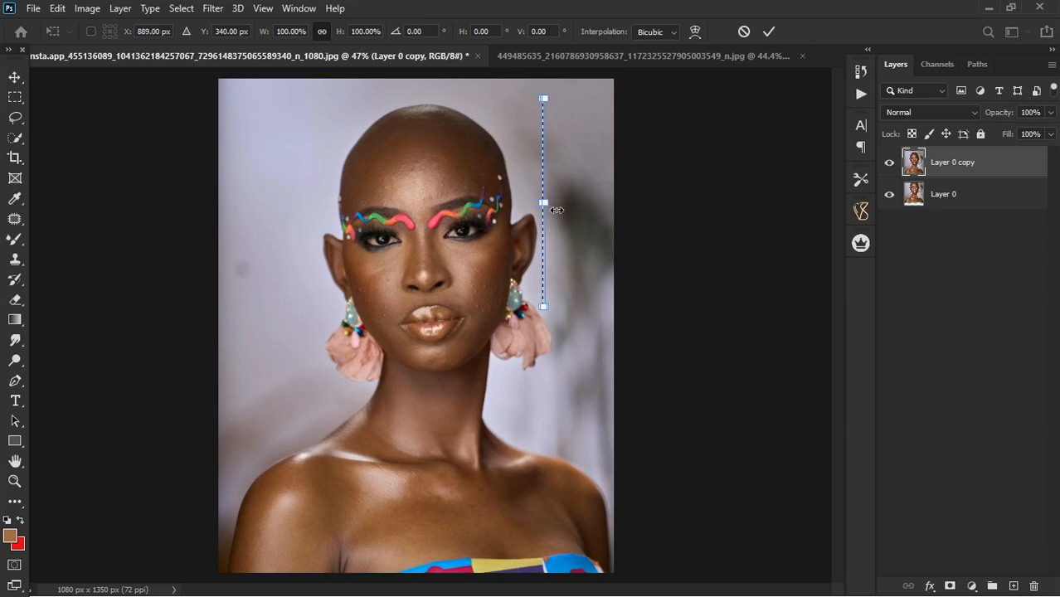
{"action": "left_click_drag", "start_coordinate": [551, 209], "coordinate": [714, 232]}
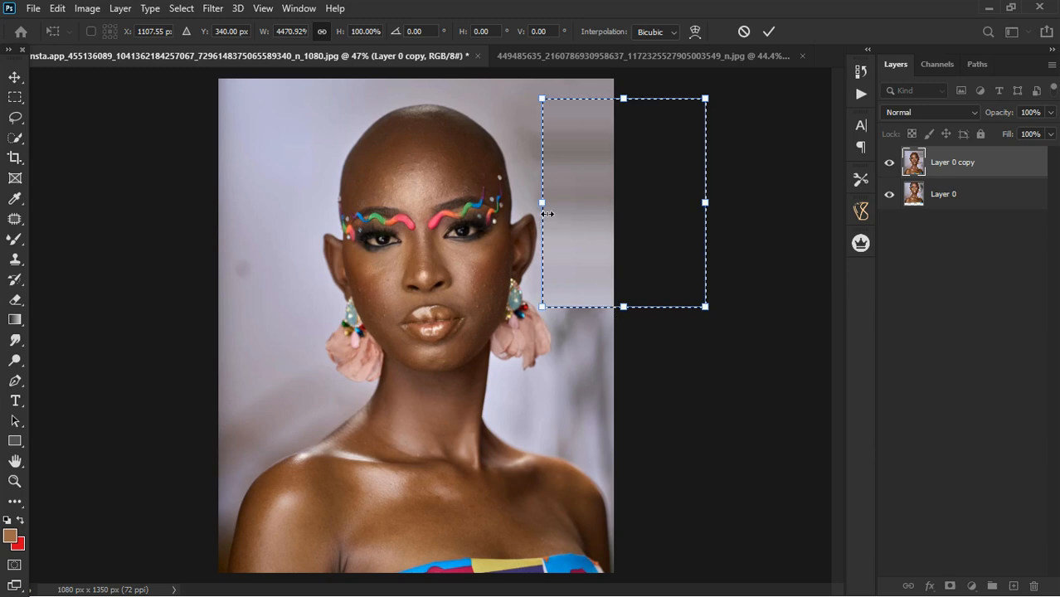
{"action": "mouse_move", "coordinate": [544, 206]}
{"action": "left_mouse_down"}
{"action": "mouse_move", "coordinate": [576, 209]}
{"action": "mouse_move", "coordinate": [552, 209]}
{"action": "mouse_move", "coordinate": [570, 212]}
{"action": "mouse_move", "coordinate": [550, 220]}
{"action": "left_mouse_up"}
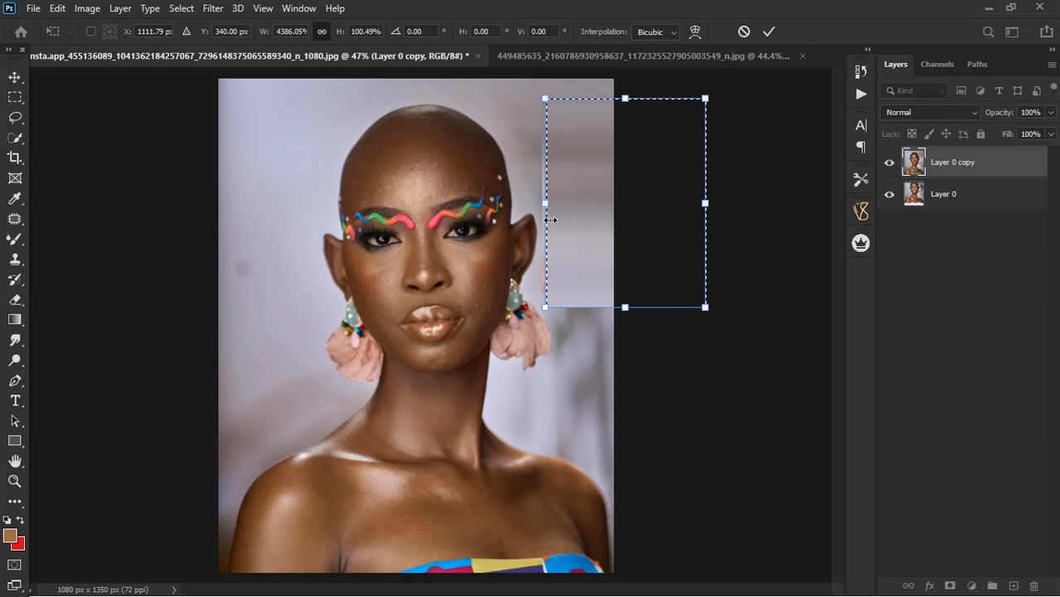
{"action": "left_click", "coordinate": [769, 32]}
{"action": "key", "text": "ctrl+d"}
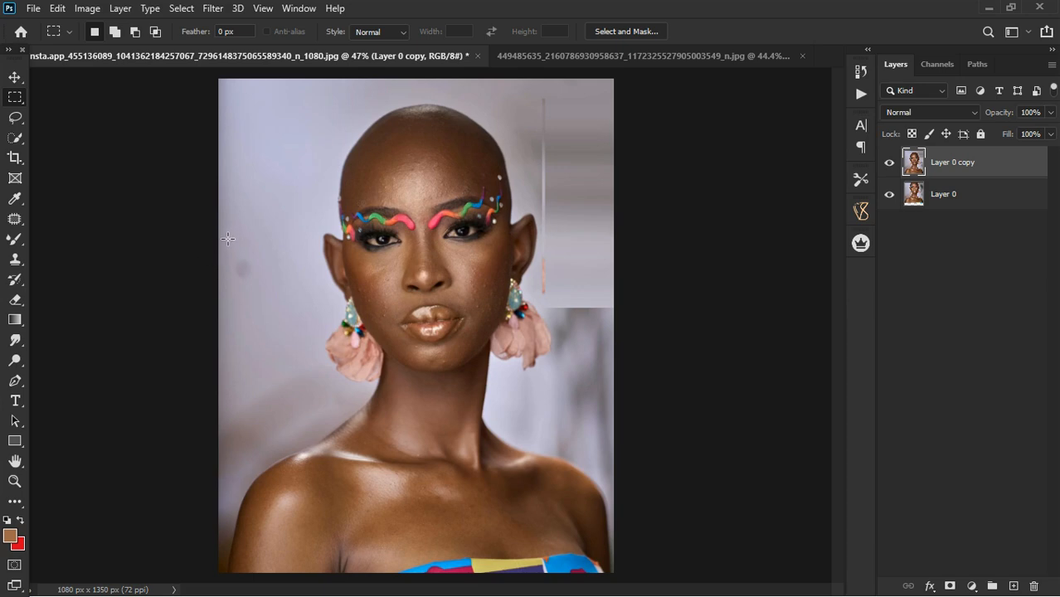
Select a narrow ellipse of background below the stretched patch, try stretching it with Free Transform, undo that and deselect.
{"action": "right_click", "coordinate": [10, 103]}
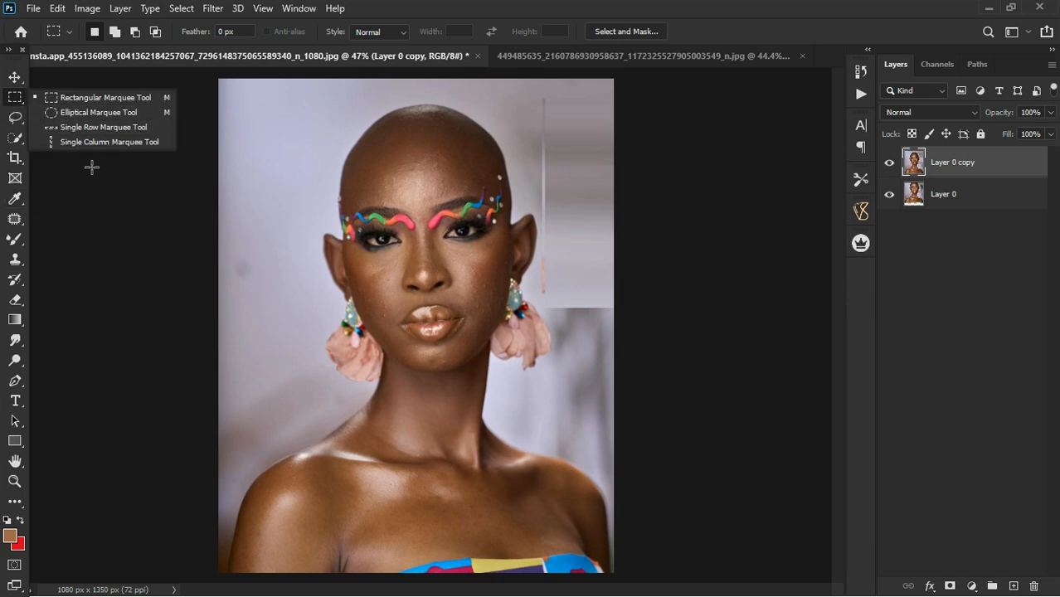
{"action": "left_click", "coordinate": [83, 112]}
{"action": "left_click_drag", "start_coordinate": [578, 302], "coordinate": [617, 404]}
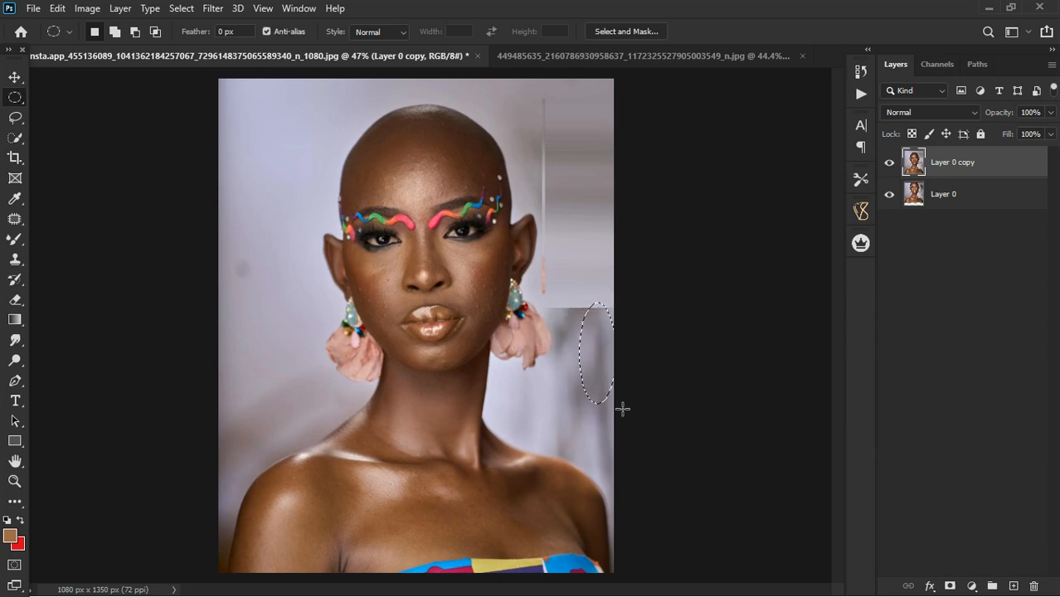
{"action": "key", "text": "ctrl+t"}
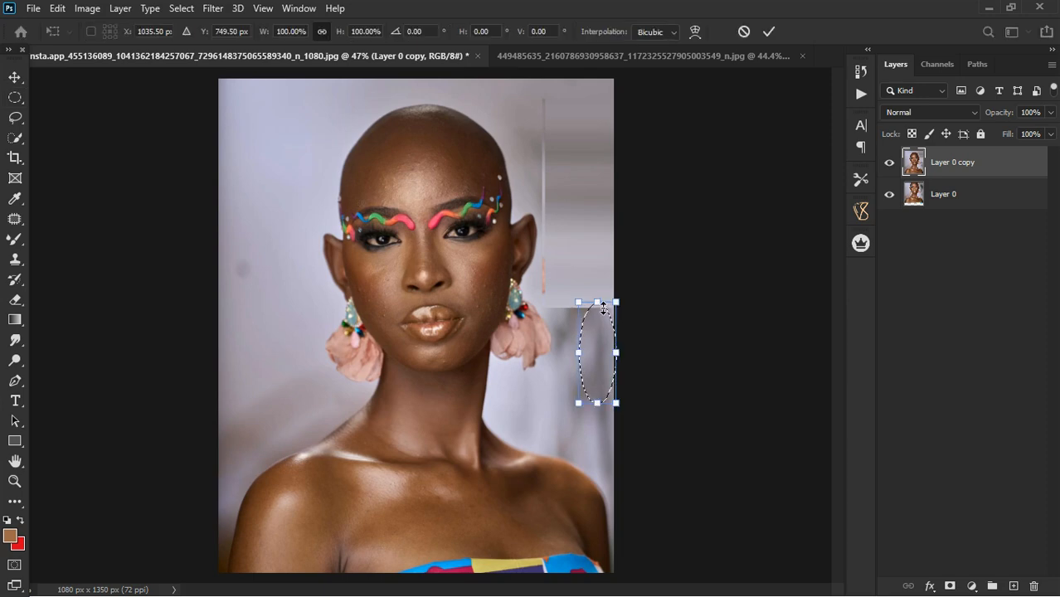
{"action": "left_click_drag", "start_coordinate": [603, 305], "coordinate": [727, 300]}
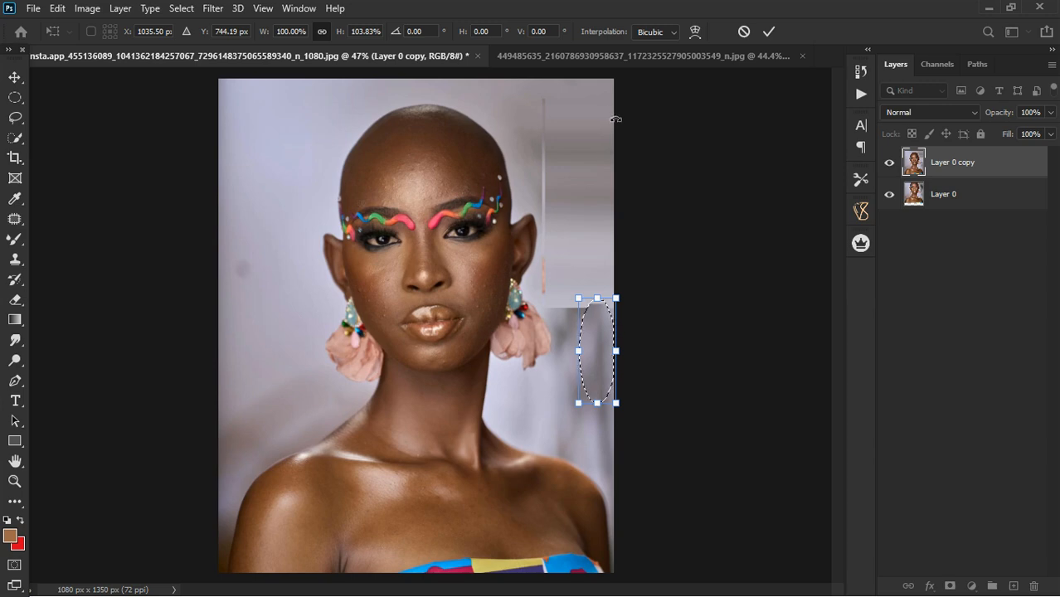
{"action": "key", "text": "ctrl+z"}
{"action": "left_click", "coordinate": [768, 33]}
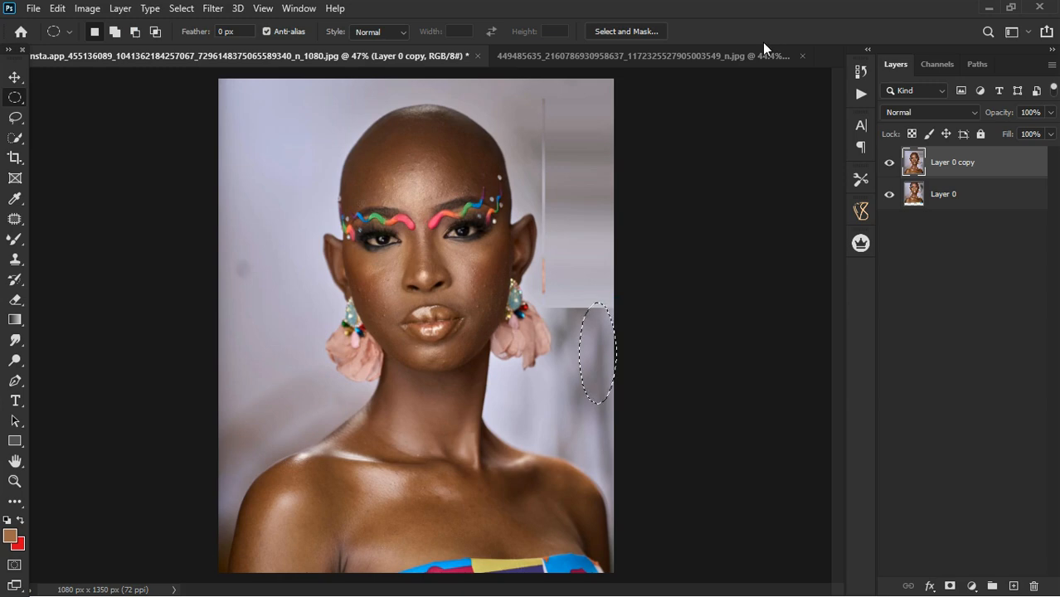
{"action": "key", "text": "ctrl+d"}
Hide Layer 0 copy and move the Layer 0 portrait down until it fills the canvas.
{"action": "left_click", "coordinate": [889, 162]}
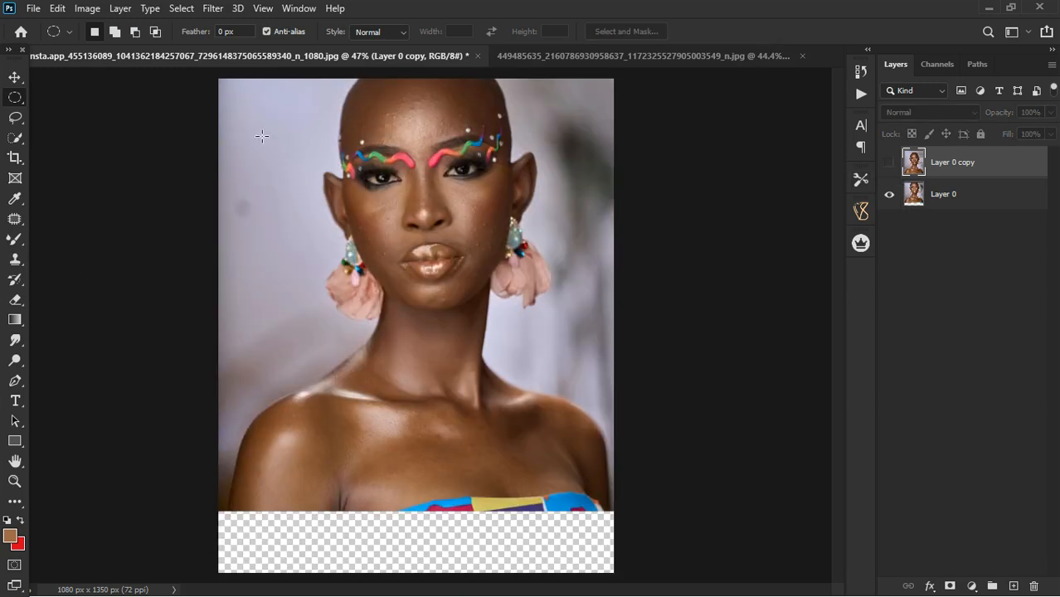
{"action": "key", "text": "v"}
{"action": "left_click_drag", "start_coordinate": [444, 250], "coordinate": [443, 310]}
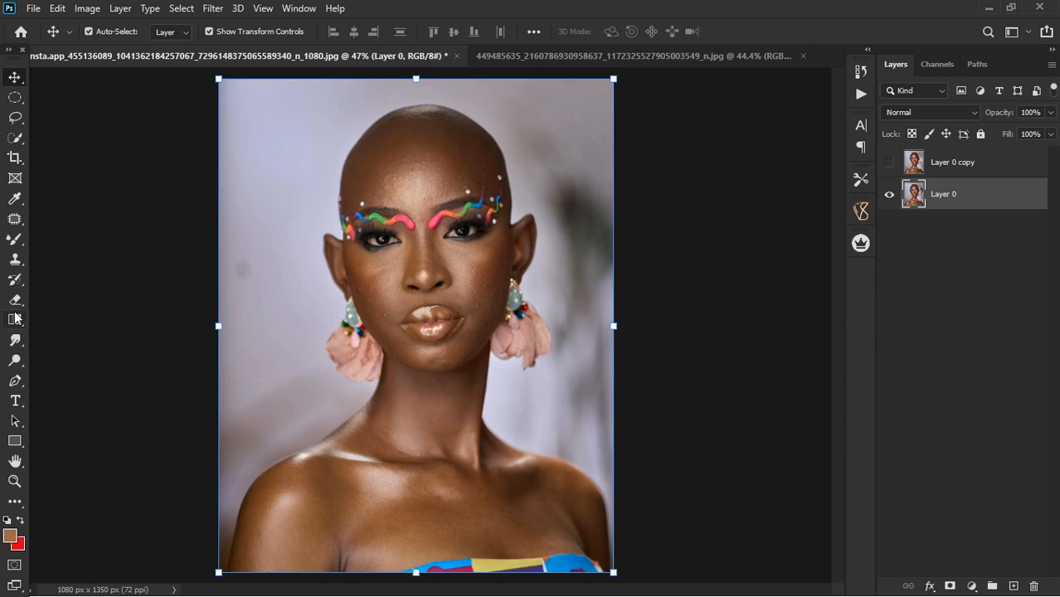
Switch to the Clone Stamp Tool and reduce its brush size to 150 over the face.
{"action": "left_click_drag", "start_coordinate": [15, 259], "coordinate": [52, 262]}
{"action": "scroll", "coordinate": [381, 213], "scroll_direction": "up", "scroll_amount": 2}
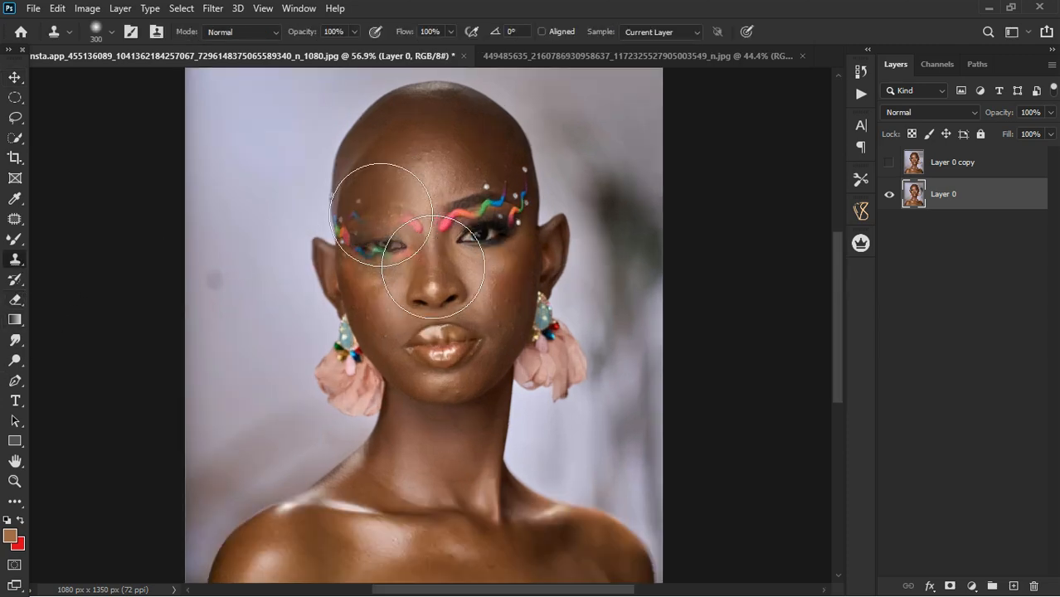
{"action": "key", "text": "bracketleft"}
{"action": "key", "text": "bracketleft"}
{"action": "key", "text": "bracketleft"}
{"action": "key", "text": "bracketleft"}
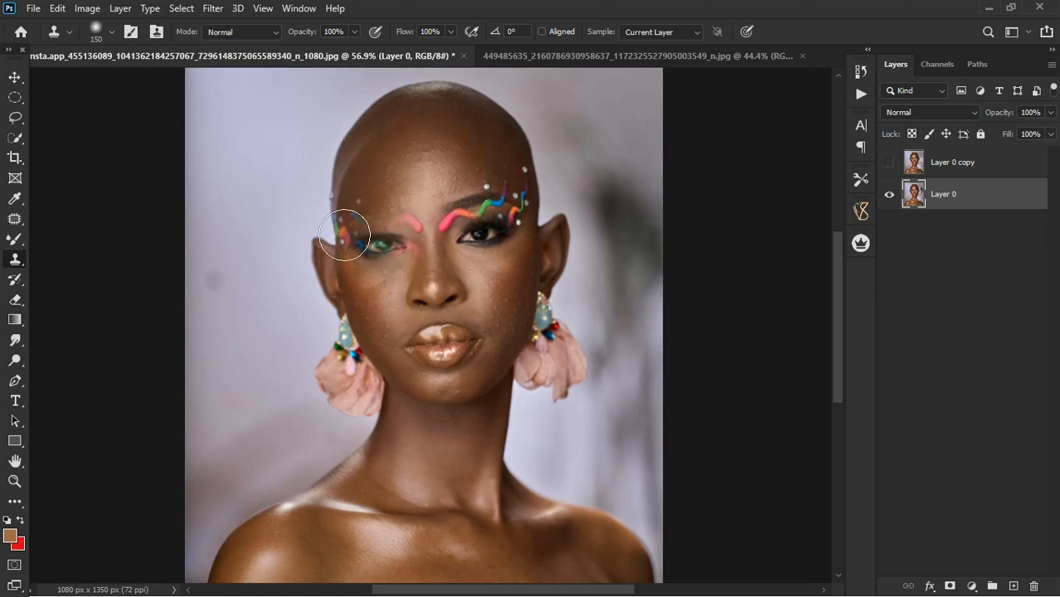
Look through the healing tools and return to the Clone Stamp Tool.
{"action": "left_click_drag", "start_coordinate": [15, 218], "coordinate": [69, 267]}
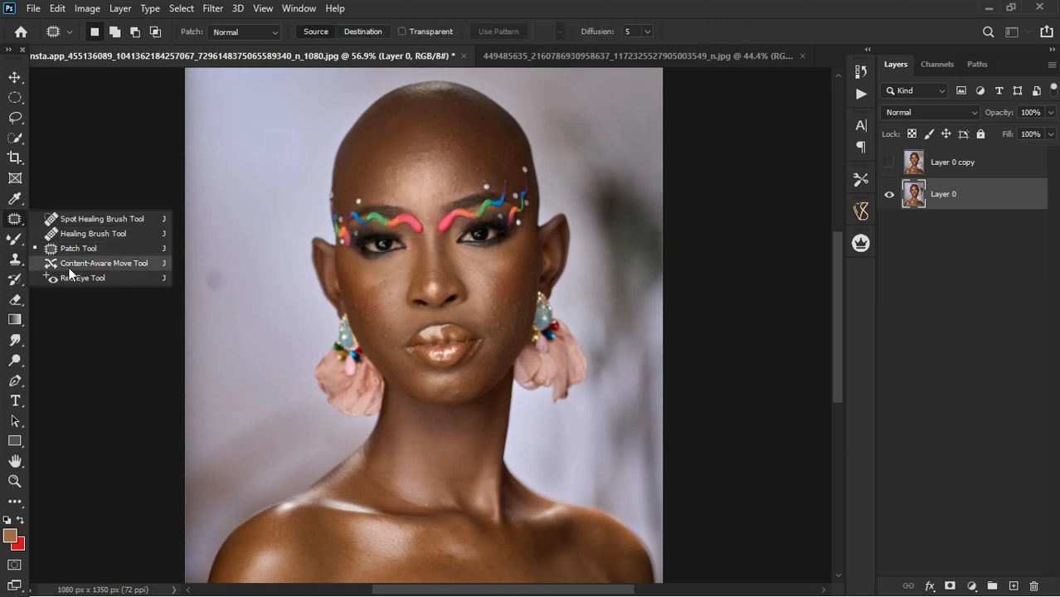
{"action": "left_click", "coordinate": [14, 263]}
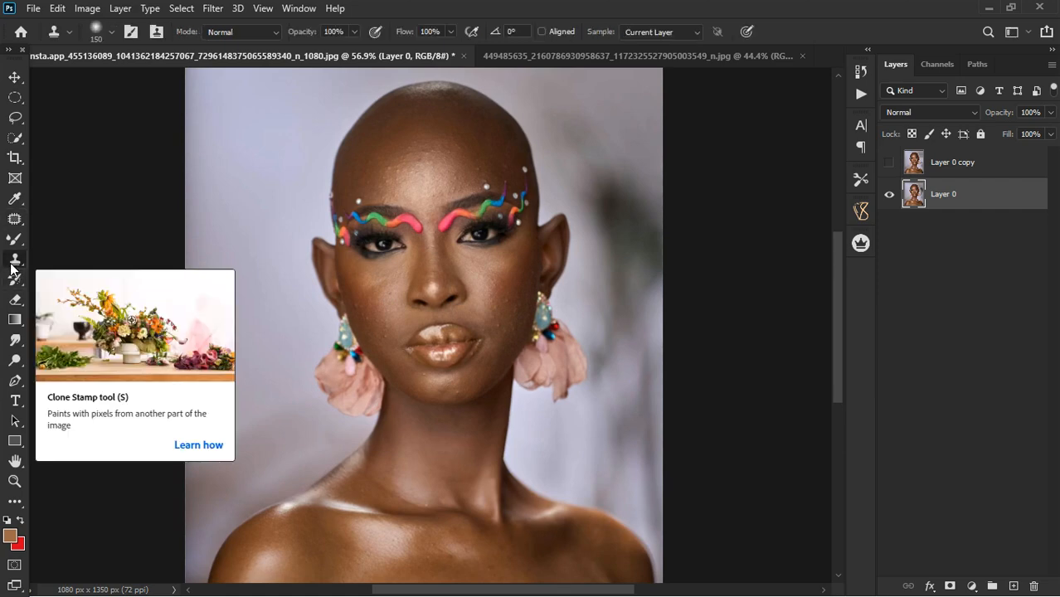
{"action": "right_click", "coordinate": [14, 265]}
{"action": "left_click", "coordinate": [81, 260]}
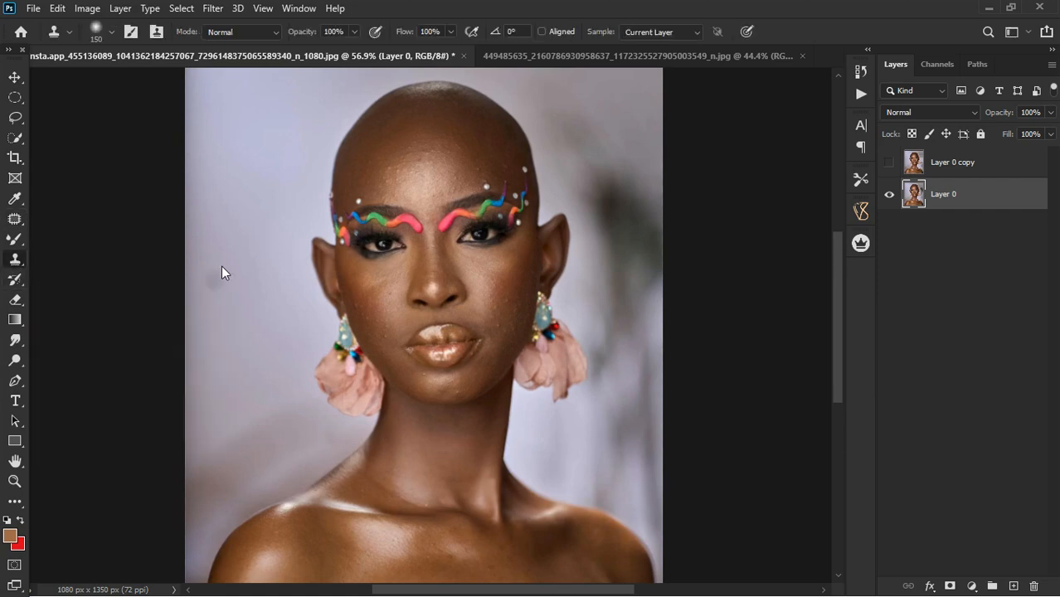
Sample an eye with the Clone Stamp, try stamping it on the brow and forehead, and compare using undo and redo.
{"action": "scroll", "coordinate": [391, 268], "scroll_direction": "up", "scroll_amount": 2}
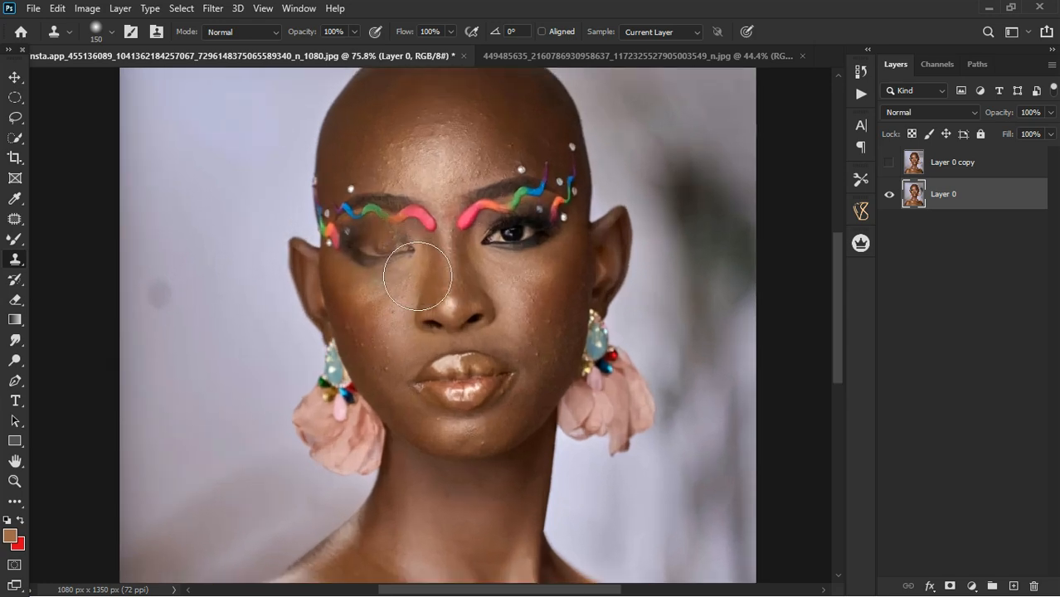
{"action": "left_click", "coordinate": [383, 253], "text": "alt"}
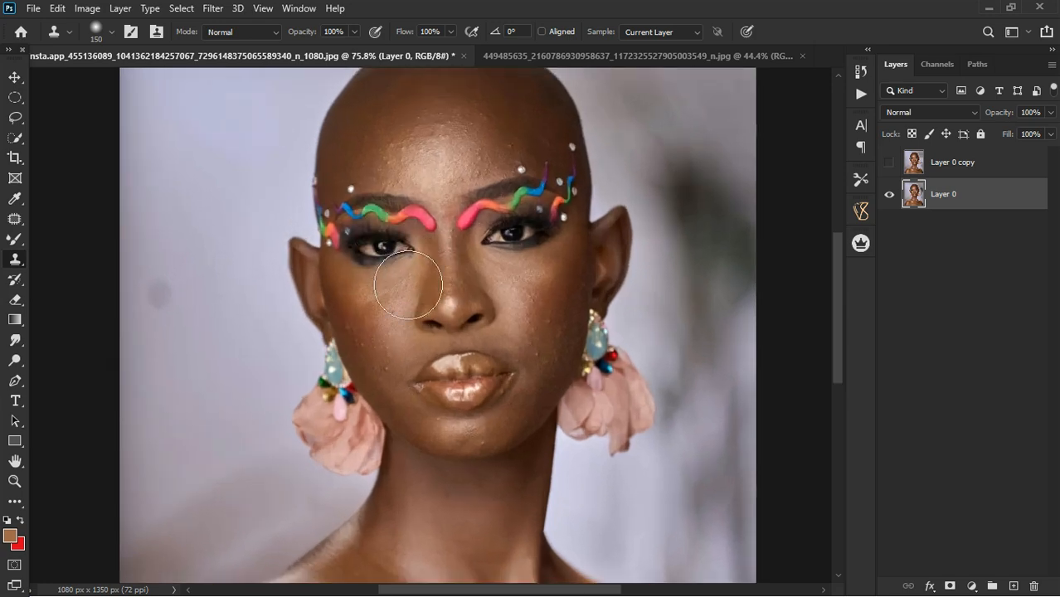
{"action": "left_click", "coordinate": [392, 196]}
{"action": "key", "text": "ctrl+z"}
{"action": "left_click", "coordinate": [434, 136]}
{"action": "key", "text": "ctrl+z"}
{"action": "key", "text": "ctrl+shift+z"}
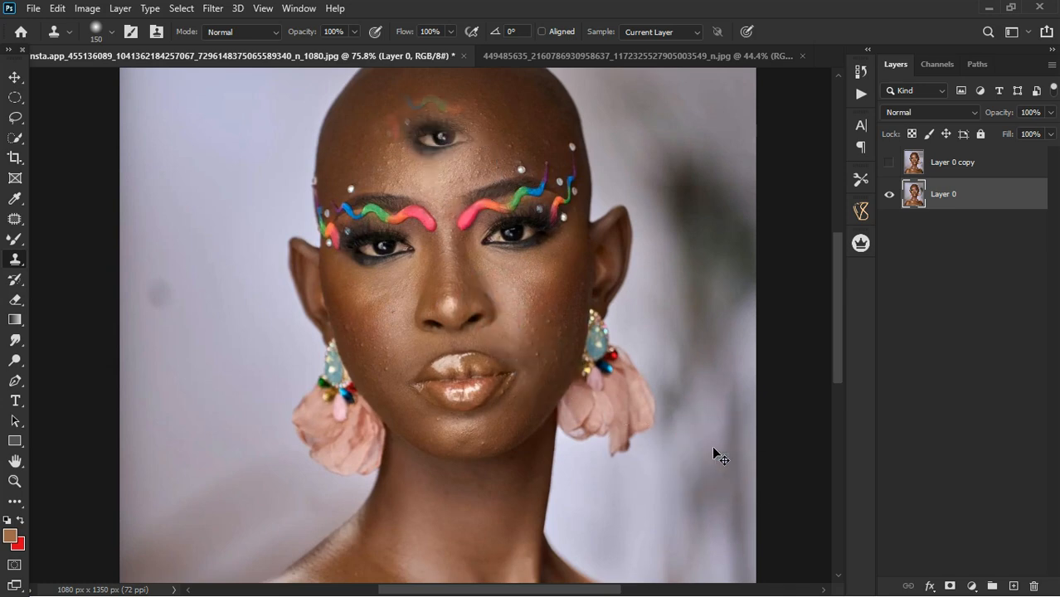
{"action": "key", "text": "ctrl+z"}
{"action": "key", "text": "ctrl+shift+z"}
Sample clean forehead skin, reduce the brush size to 40, and clone over the gem above the eyebrow on the forehead.
{"action": "scroll", "coordinate": [431, 149], "scroll_direction": "up", "scroll_amount": 3}
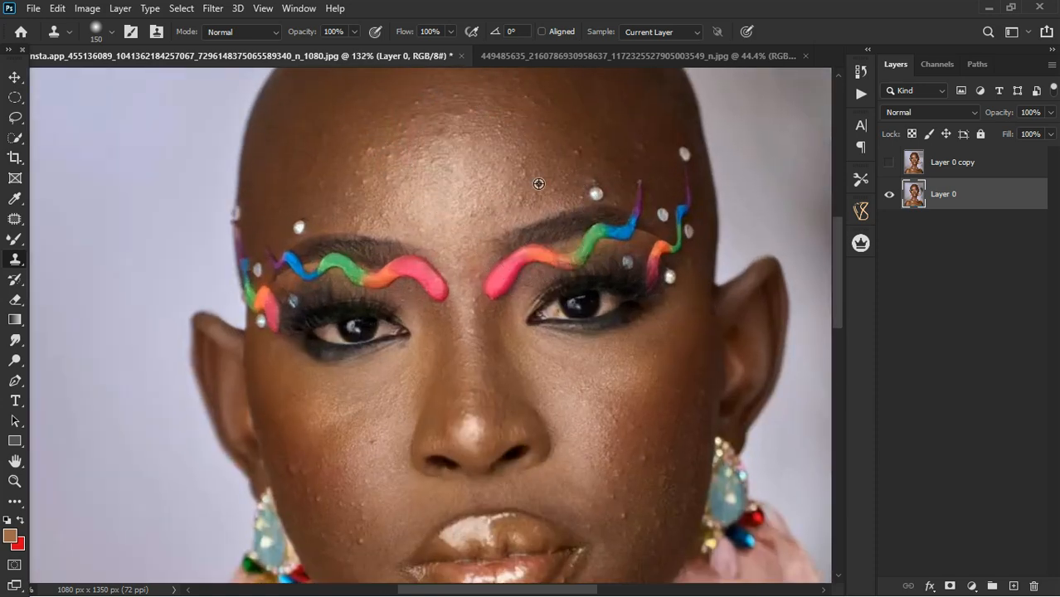
{"action": "left_click", "coordinate": [540, 169], "text": "alt"}
{"action": "key", "text": "bracketleft"}
{"action": "key", "text": "bracketleft"}
{"action": "key", "text": "bracketleft"}
{"action": "key", "text": "bracketleft"}
{"action": "key", "text": "bracketleft"}
{"action": "key", "text": "bracketleft"}
{"action": "key", "text": "bracketleft"}
{"action": "key", "text": "bracketleft"}
{"action": "key", "text": "bracketleft"}
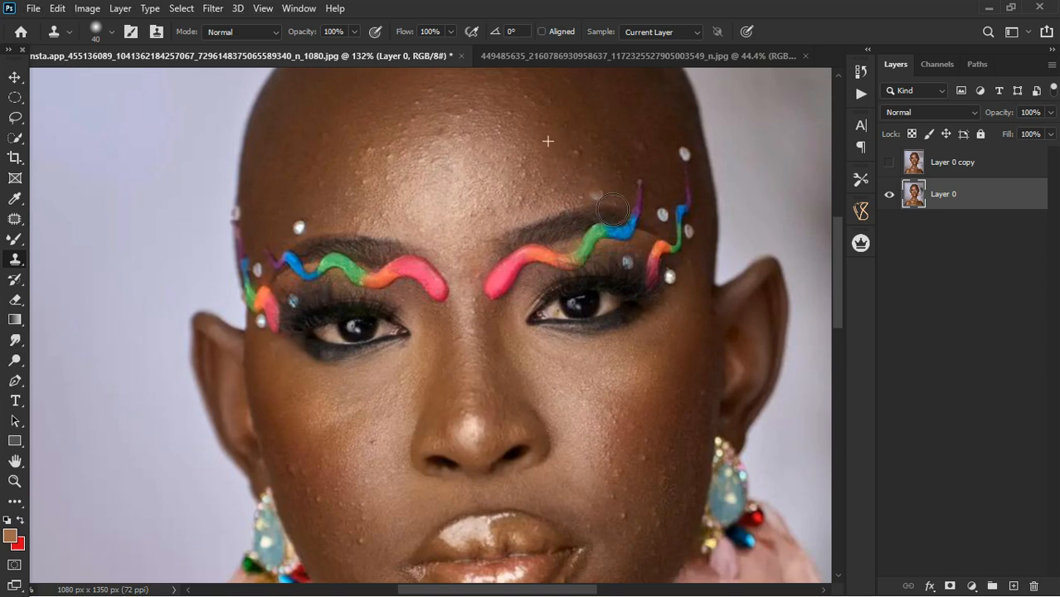
Sample nearby skin and clone it over the gem at the temple, blending the surrounding area.
{"action": "left_click", "coordinate": [626, 145], "text": "alt"}
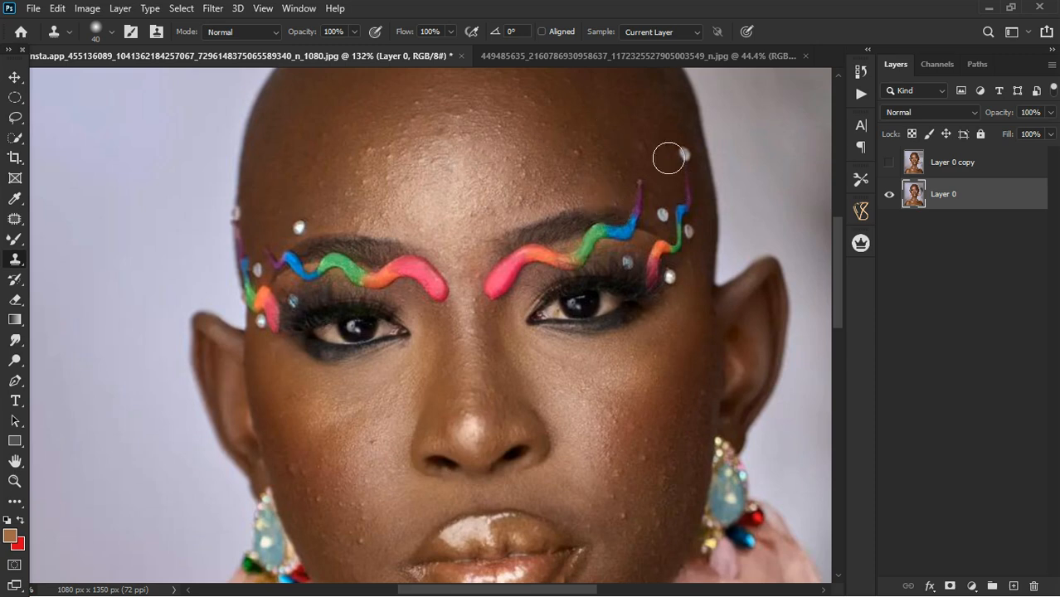
{"action": "left_click", "coordinate": [694, 161]}
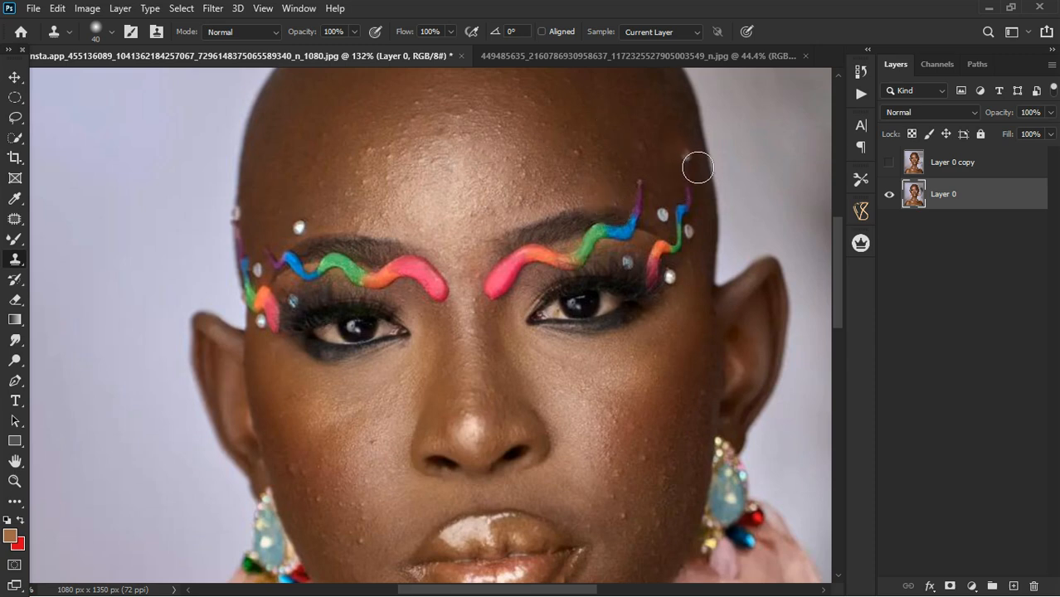
{"action": "left_click", "coordinate": [700, 169]}
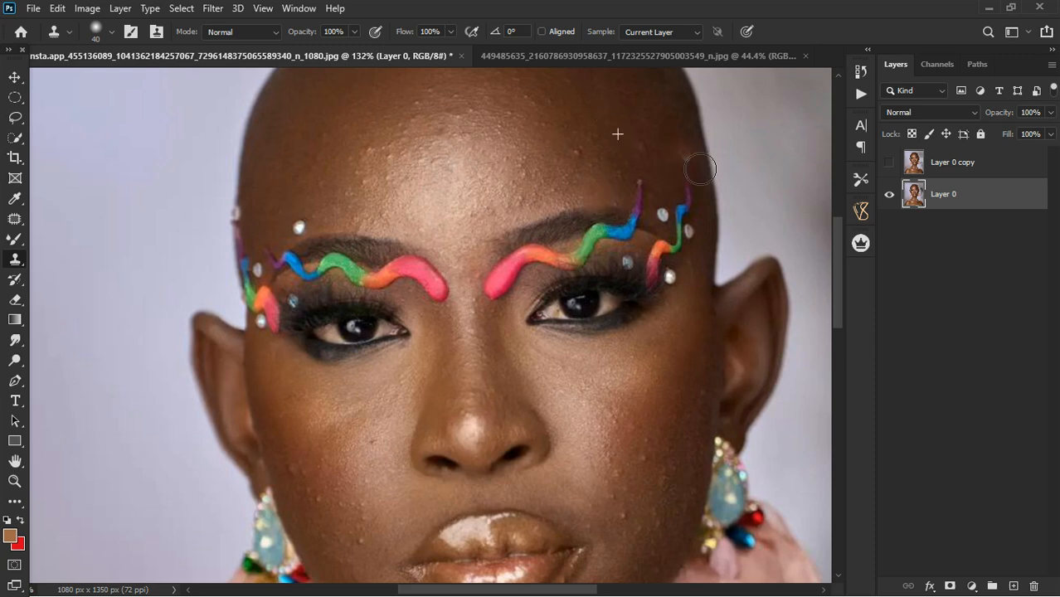
{"action": "left_click", "coordinate": [658, 160]}
Clone freshly sampled skin over the textured areas in the middle of the forehead.
{"action": "left_click", "coordinate": [575, 138], "text": "alt"}
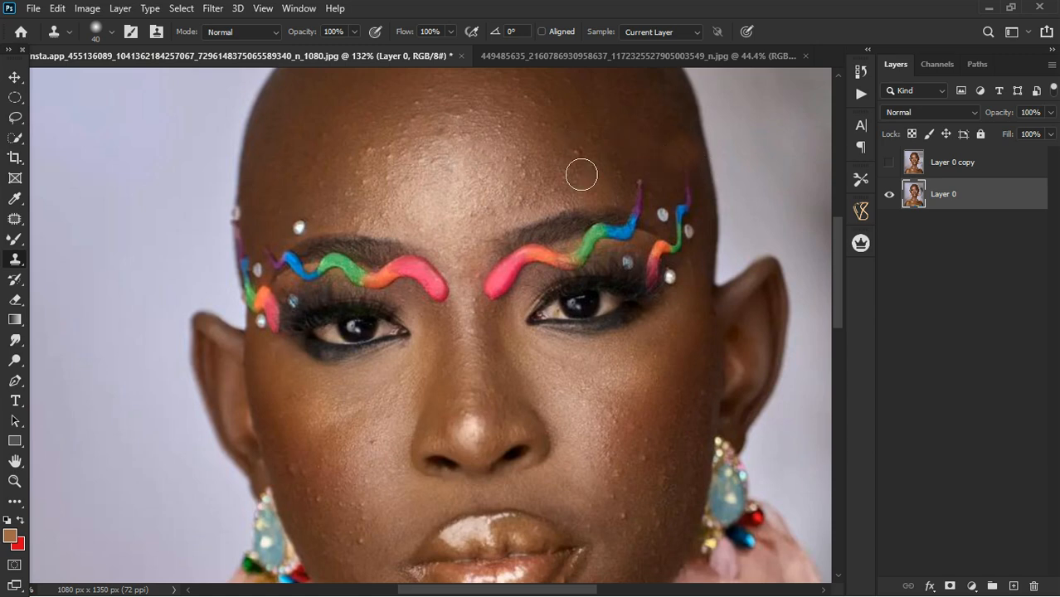
{"action": "left_click", "coordinate": [422, 181], "text": "alt"}
{"action": "mouse_move", "coordinate": [413, 182]}
{"action": "left_mouse_down"}
{"action": "mouse_move", "coordinate": [403, 177]}
{"action": "mouse_move", "coordinate": [394, 199]}
{"action": "mouse_move", "coordinate": [387, 188]}
{"action": "left_mouse_up"}
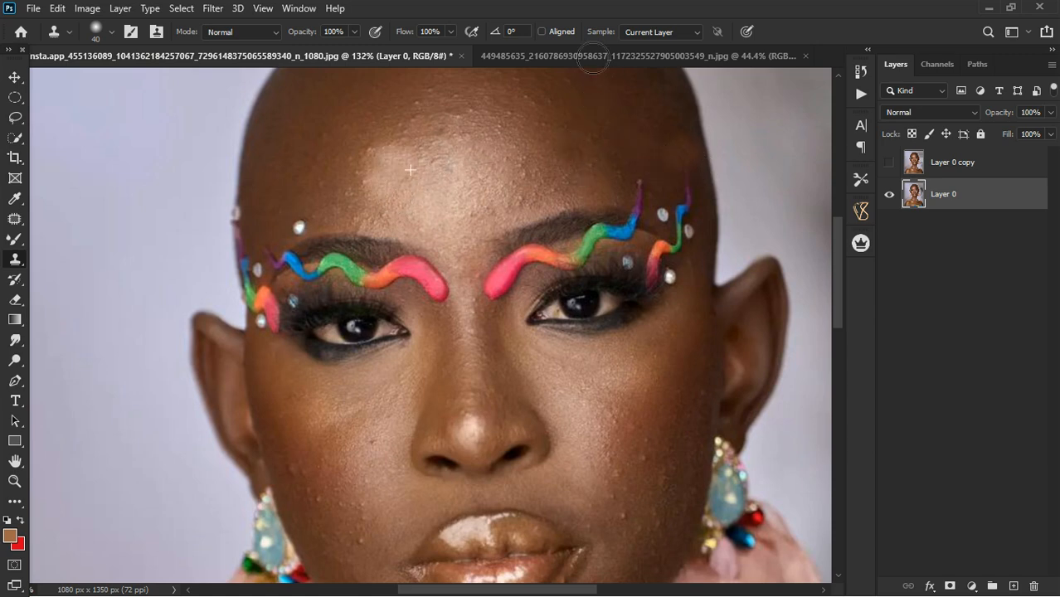
Turn on Aligned sampling, try cloning facial skin and the painted eyebrow onto the face, and undo these strokes.
{"action": "left_click", "coordinate": [540, 31]}
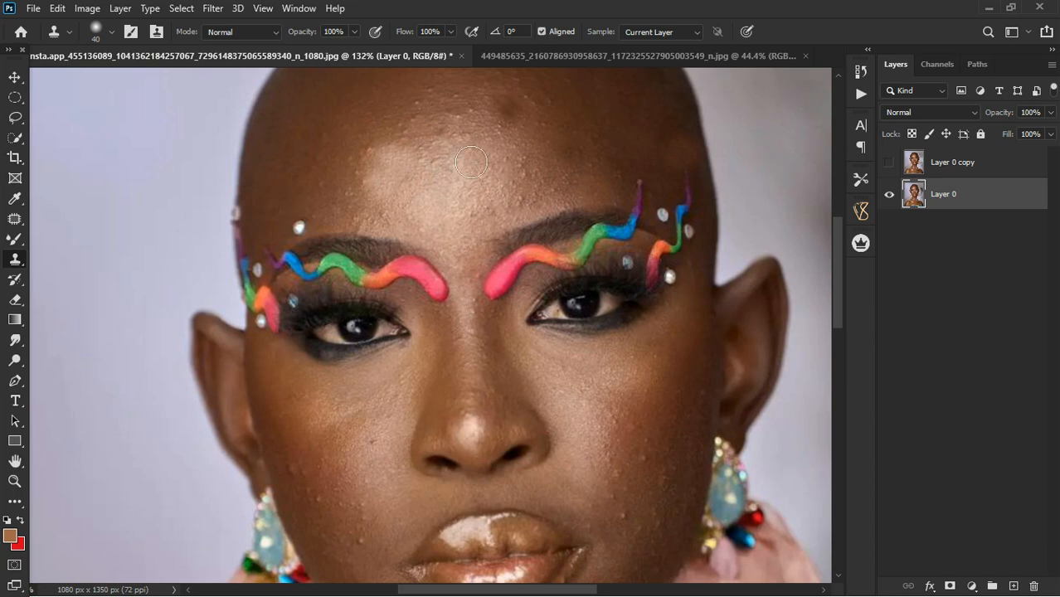
{"action": "left_click_drag", "start_coordinate": [444, 131], "coordinate": [539, 129]}
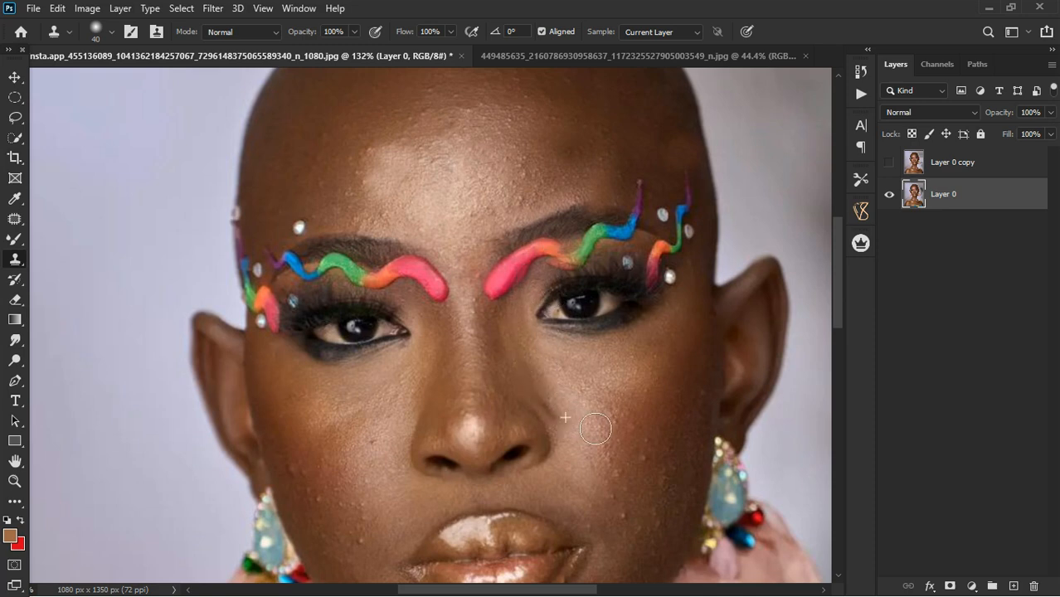
{"action": "left_click", "coordinate": [642, 209], "text": "alt"}
{"action": "left_click_drag", "start_coordinate": [647, 159], "coordinate": [482, 204]}
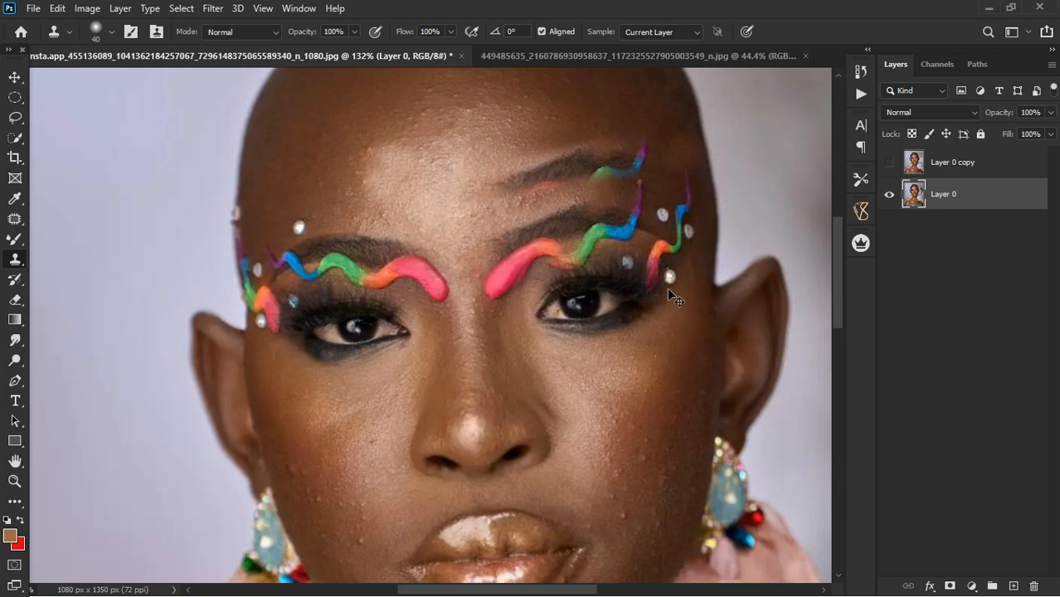
{"action": "key", "text": "ctrl+z"}
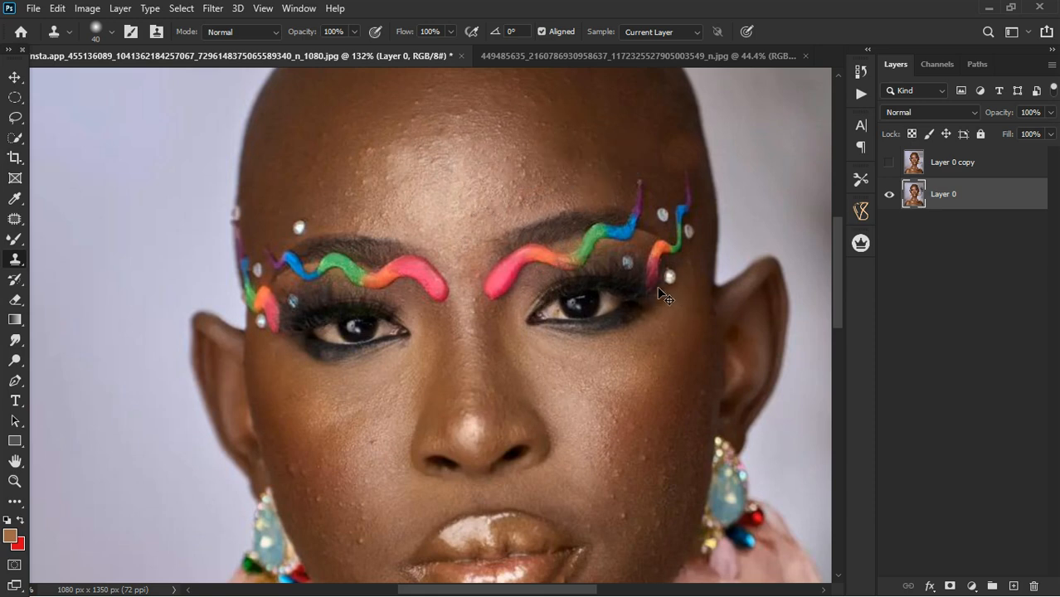
Review the stamp tools, switch to the Mixer Brush Tool, and display the other brush tools in its group.
{"action": "right_click", "coordinate": [15, 259]}
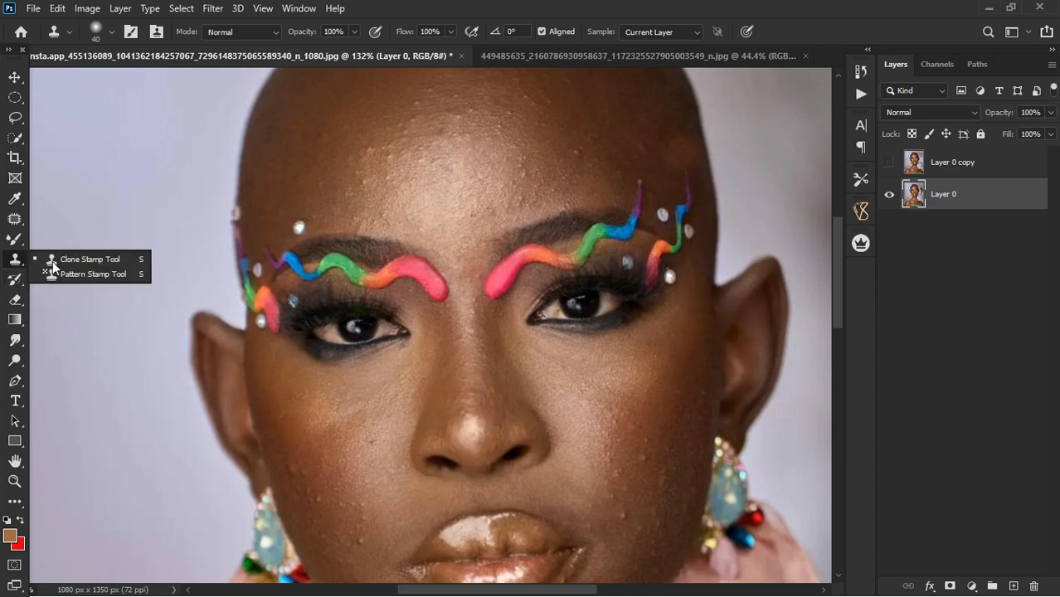
{"action": "left_click", "coordinate": [65, 263]}
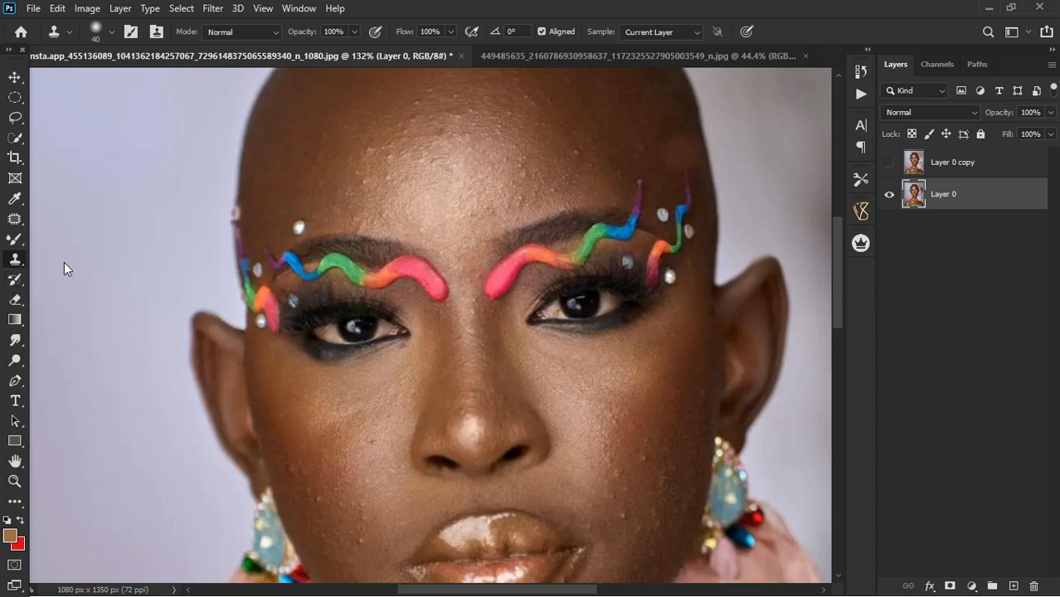
{"action": "right_click", "coordinate": [16, 263]}
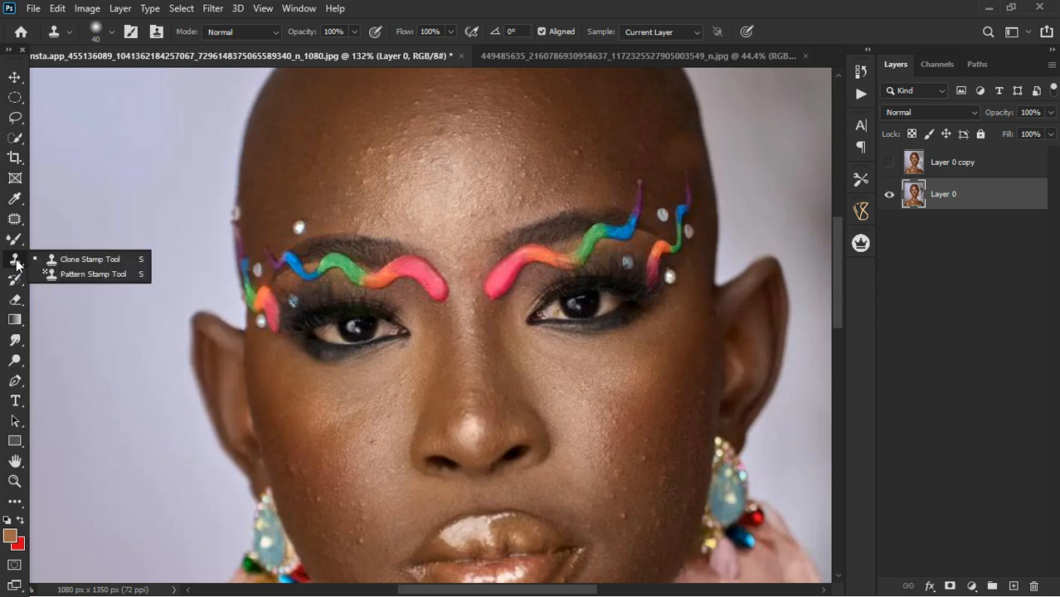
{"action": "left_click", "coordinate": [14, 240]}
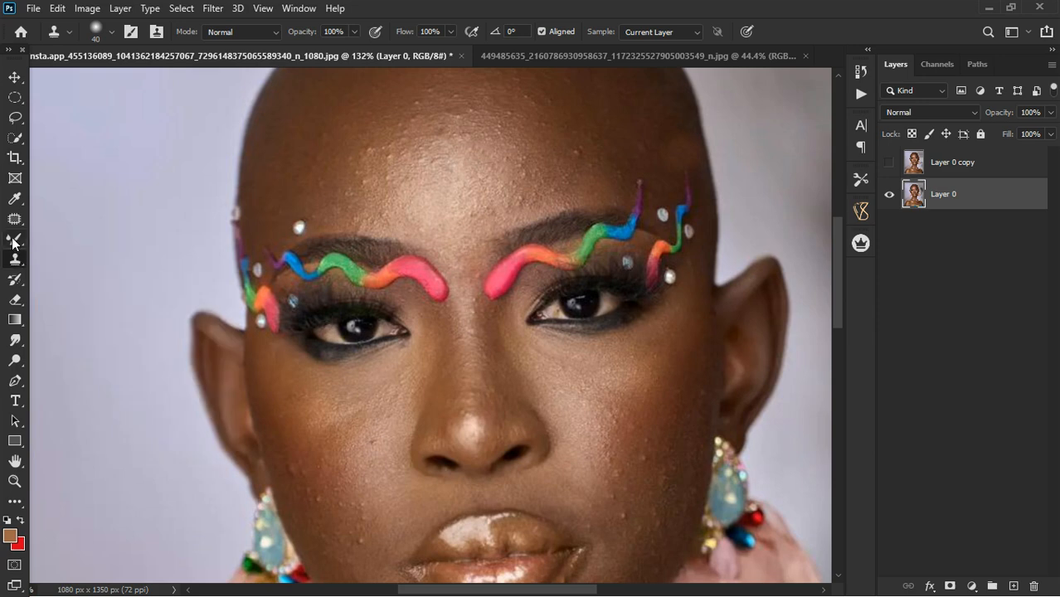
{"action": "right_click", "coordinate": [14, 240]}
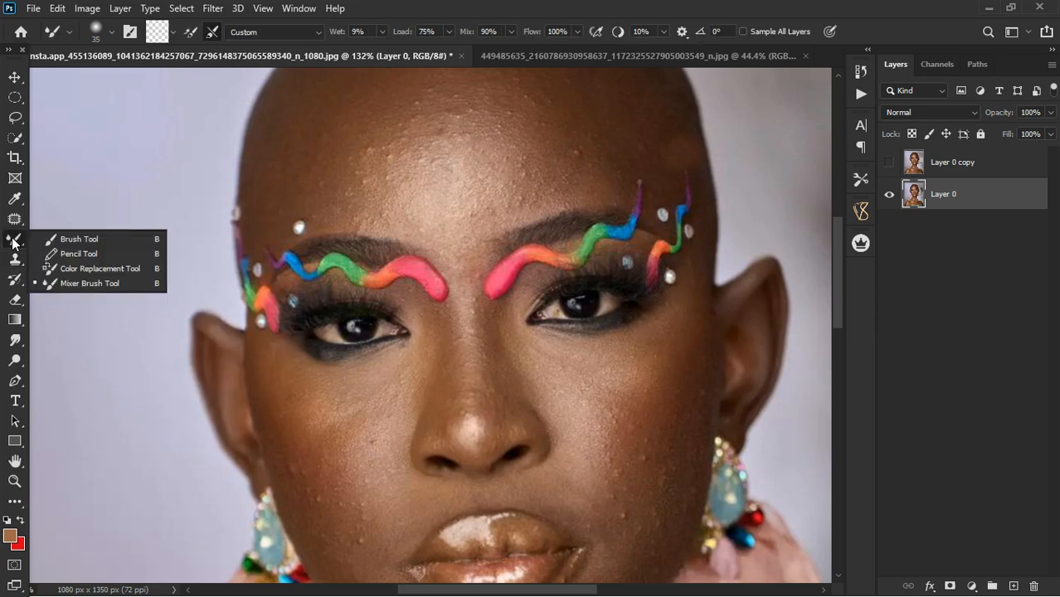
Select the Mixer Brush Tool, review the stamp tools, and switch to the Clone Stamp Tool.
{"action": "left_click", "coordinate": [81, 283]}
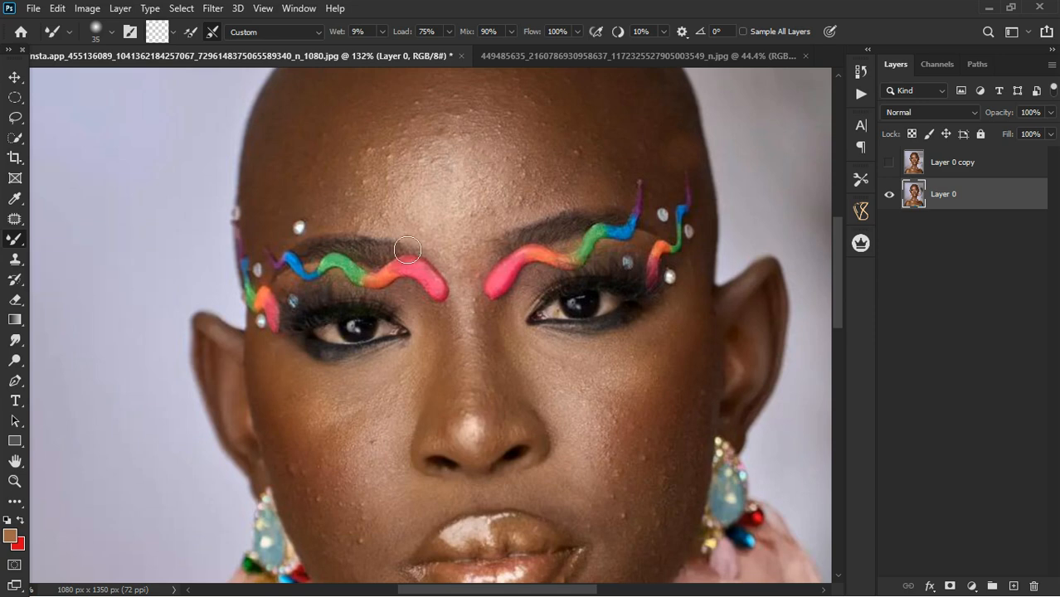
{"action": "right_click", "coordinate": [12, 259]}
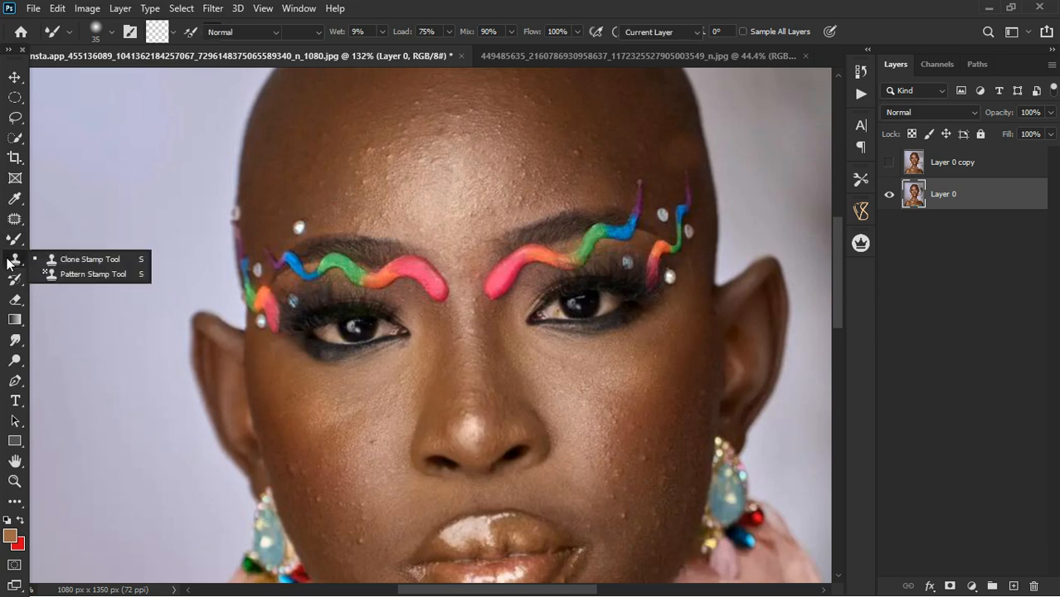
{"action": "left_click", "coordinate": [66, 260]}
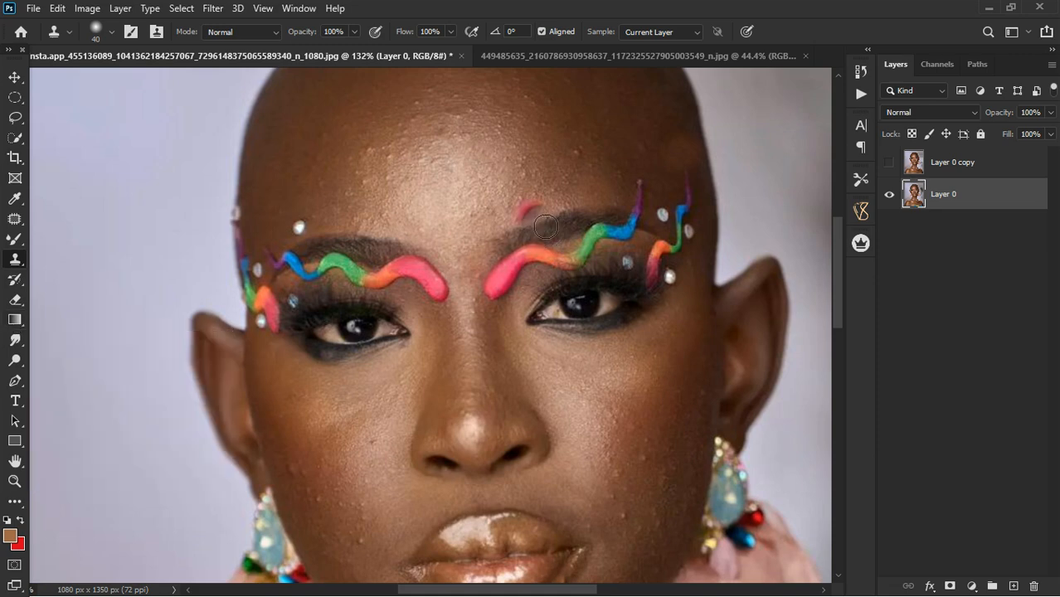
Switch to the Move Tool and bring the whole portrait into view.
{"action": "scroll", "coordinate": [531, 211], "scroll_direction": "down", "scroll_amount": 3}
{"action": "key", "text": "v"}
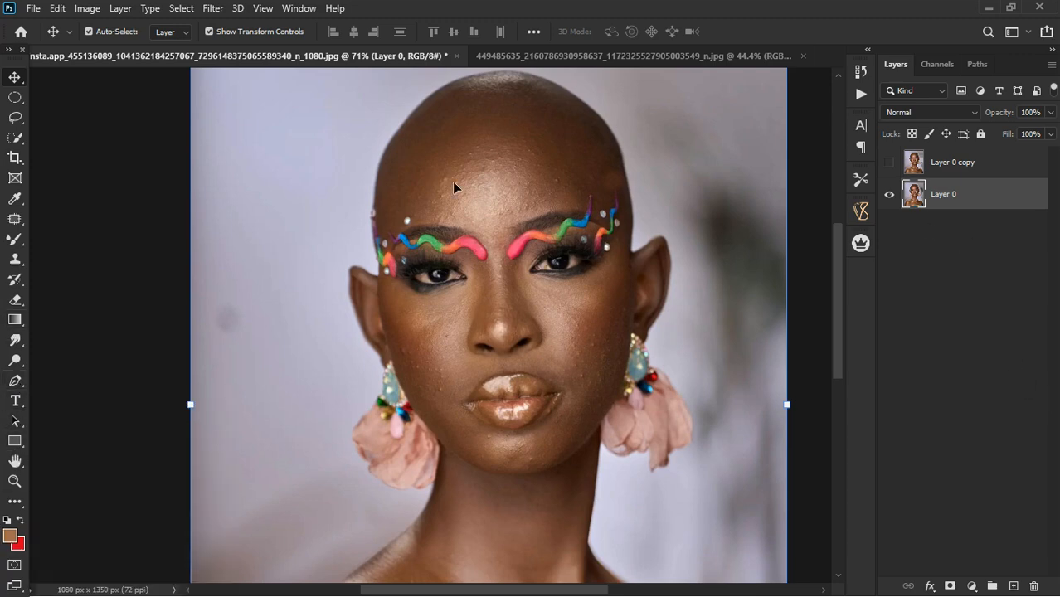
{"action": "scroll", "coordinate": [453, 188], "scroll_direction": "down", "scroll_amount": 5}
{"action": "scroll", "coordinate": [410, 186], "scroll_direction": "up", "scroll_amount": 2}
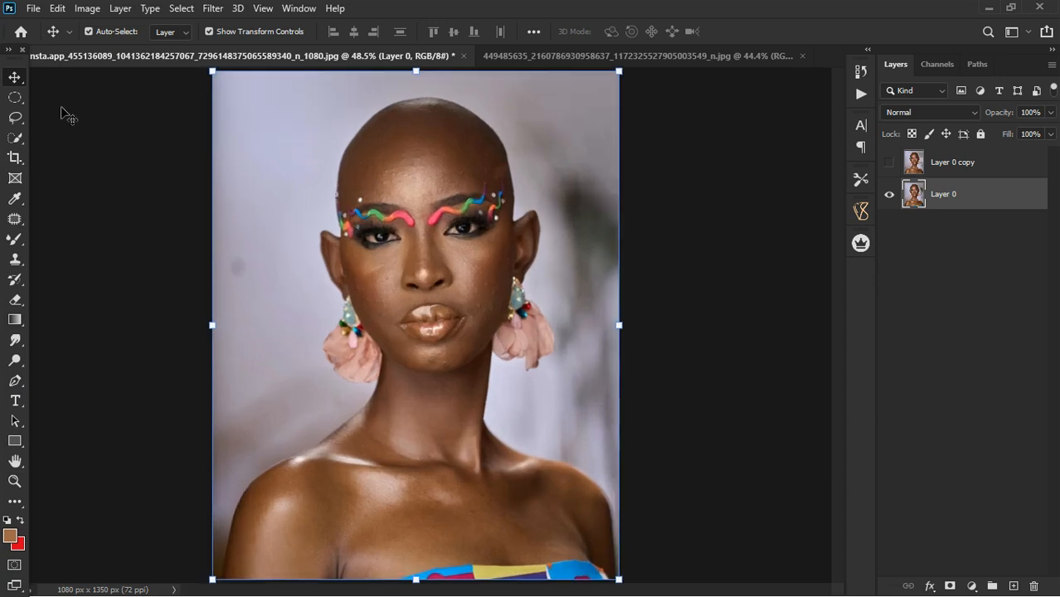
Review the selection tools, including Lasso, Marquee and Quick Selection, and the list of selection commands.
{"action": "left_click", "coordinate": [15, 119]}
{"action": "left_click", "coordinate": [15, 118]}
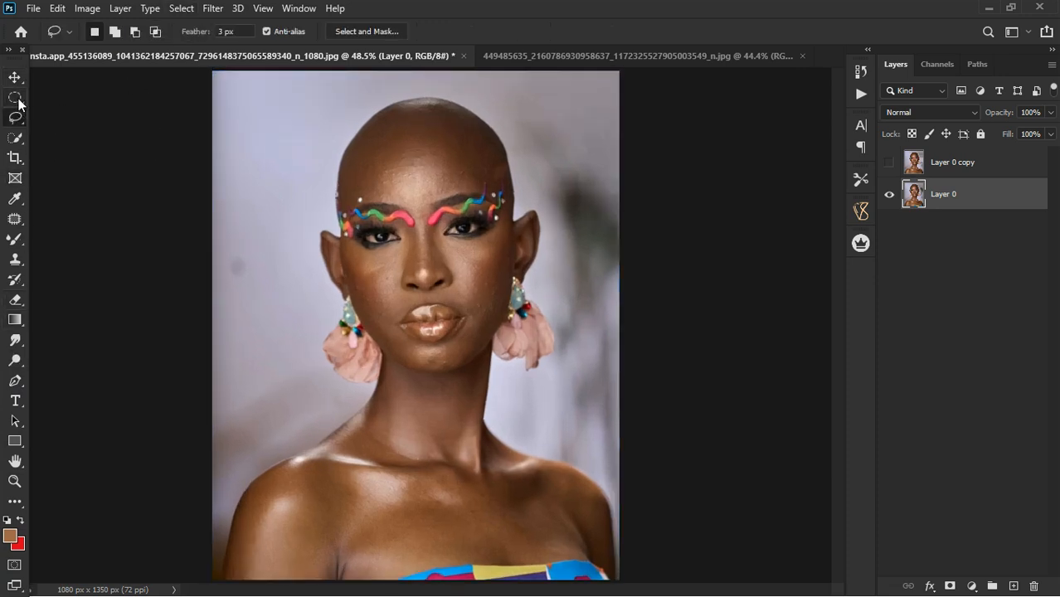
{"action": "left_click", "coordinate": [15, 97]}
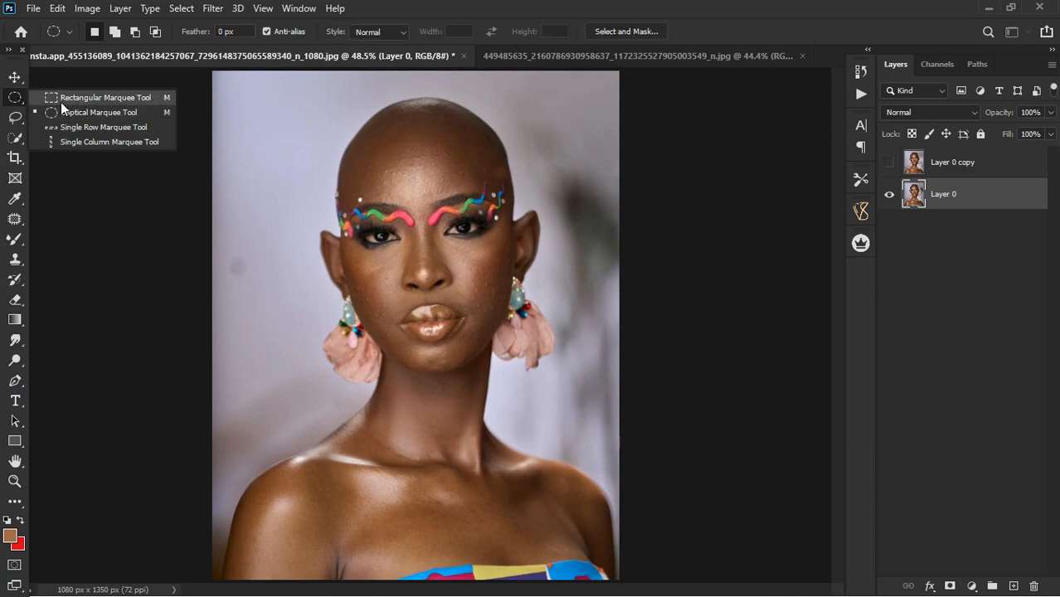
{"action": "left_click", "coordinate": [15, 137]}
{"action": "left_click", "coordinate": [14, 138]}
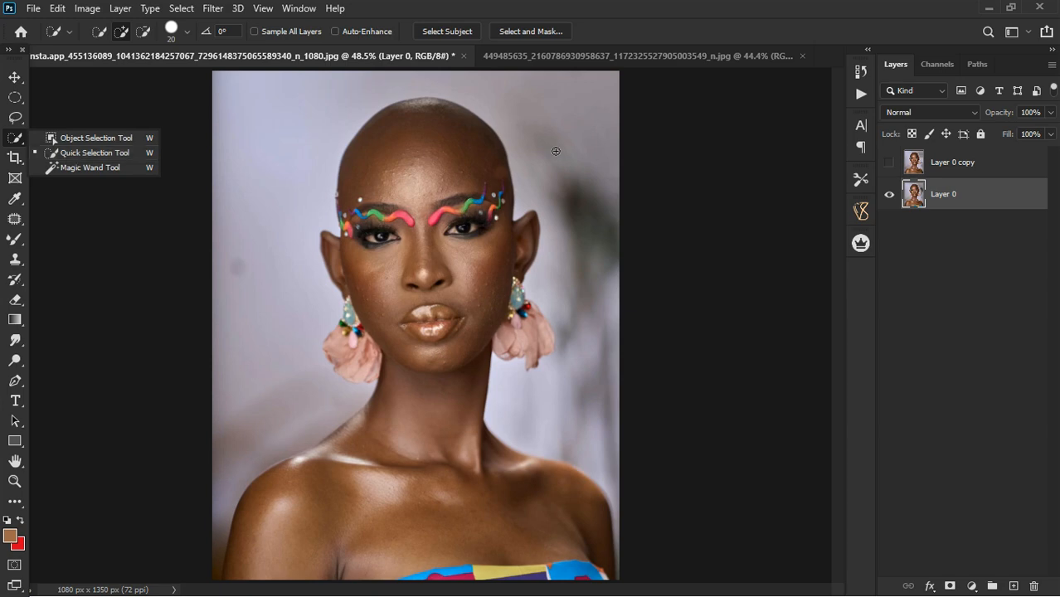
{"action": "left_click", "coordinate": [182, 9]}
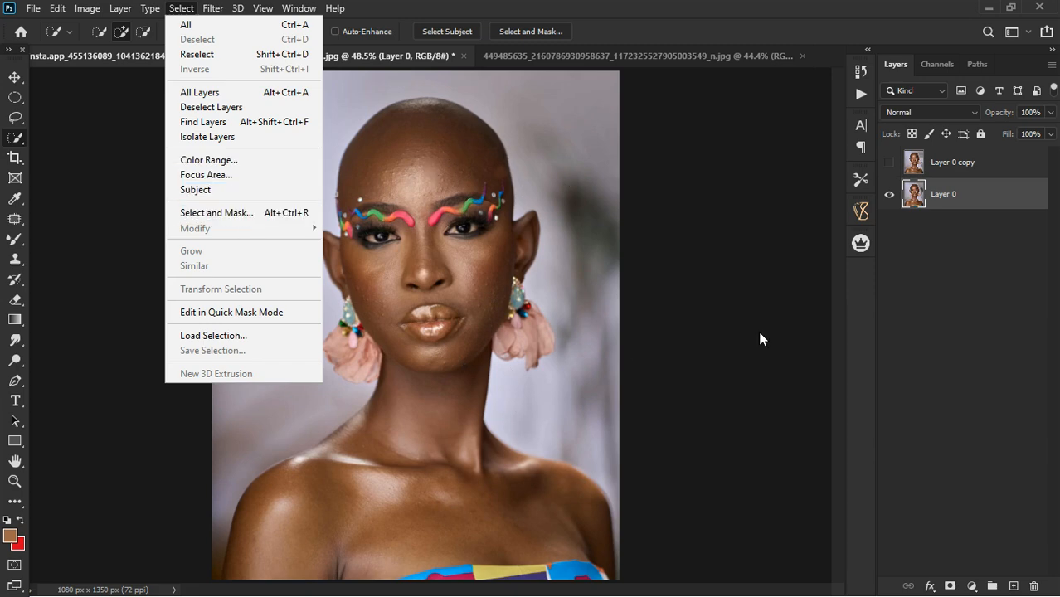
{"action": "left_click", "coordinate": [996, 290]}
Add a layer mask to Layer 0, display the mask on its own, and deselect the layer.
{"action": "left_click", "coordinate": [941, 170]}
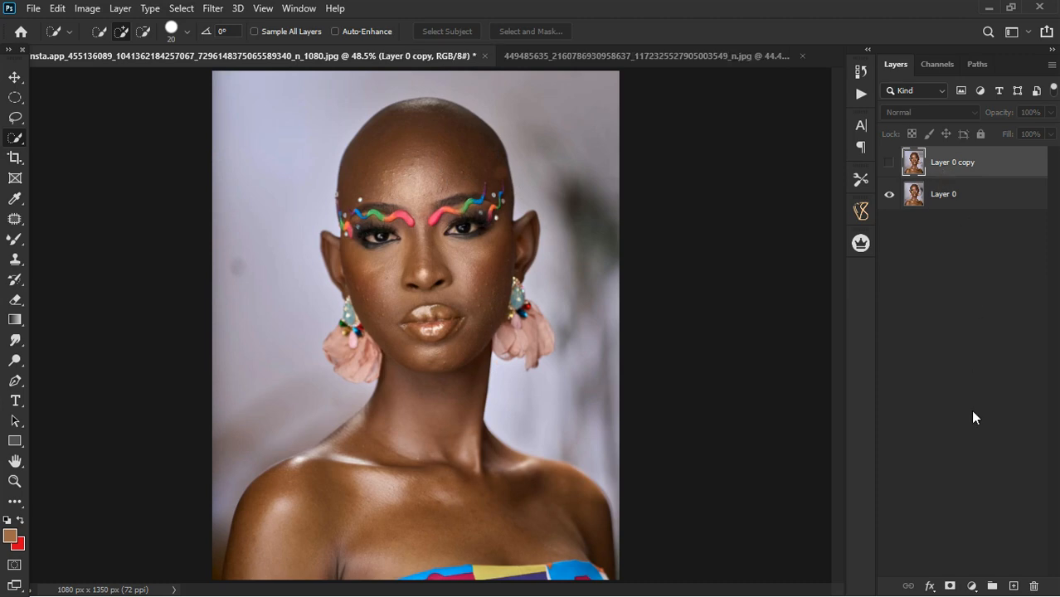
{"action": "left_click", "coordinate": [941, 199]}
{"action": "left_click", "coordinate": [950, 586]}
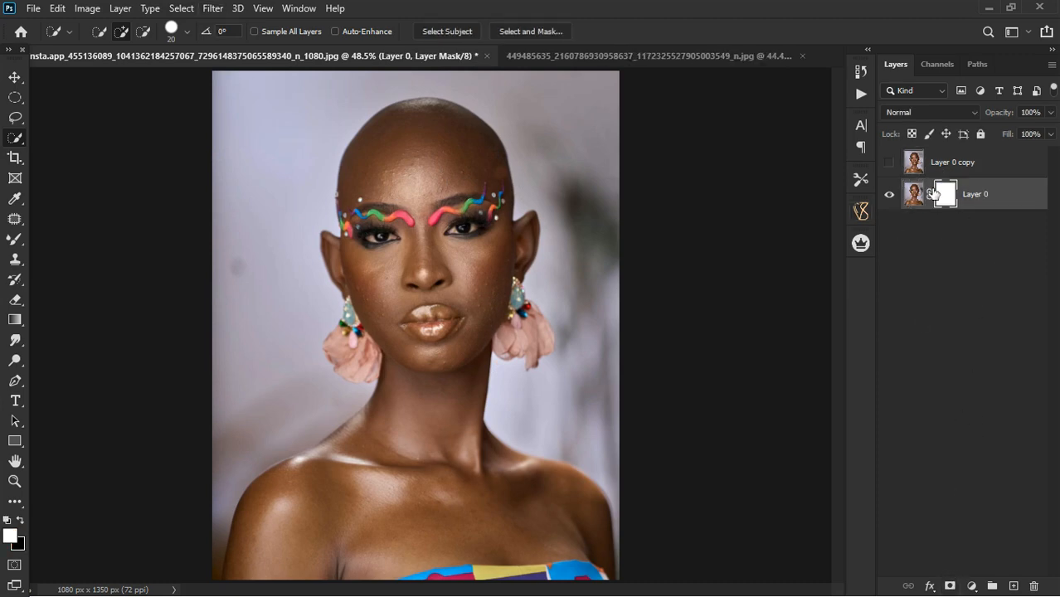
{"action": "double_click", "coordinate": [947, 196]}
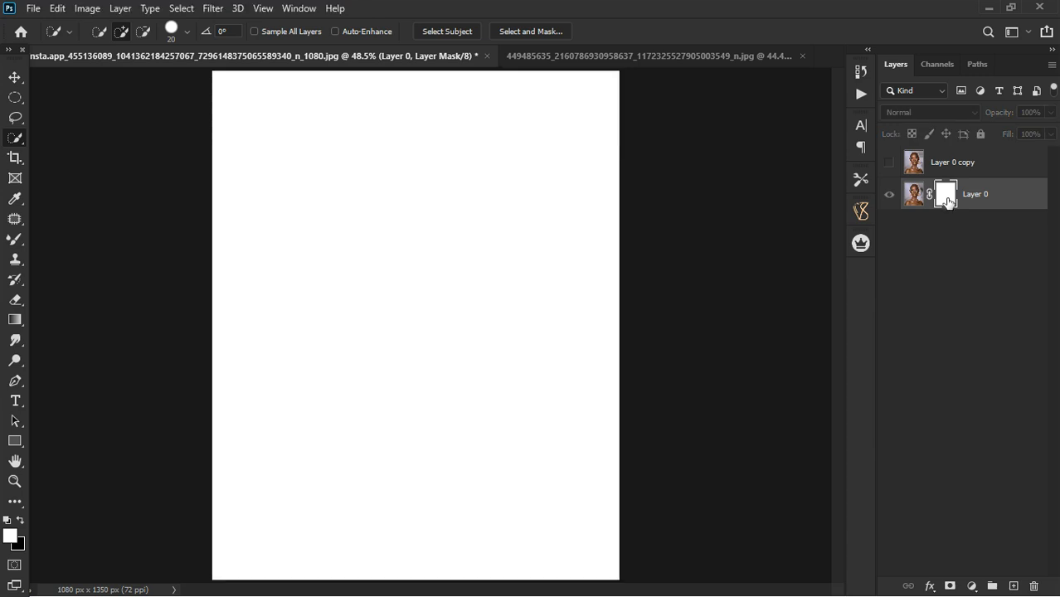
{"action": "left_click", "coordinate": [935, 246]}
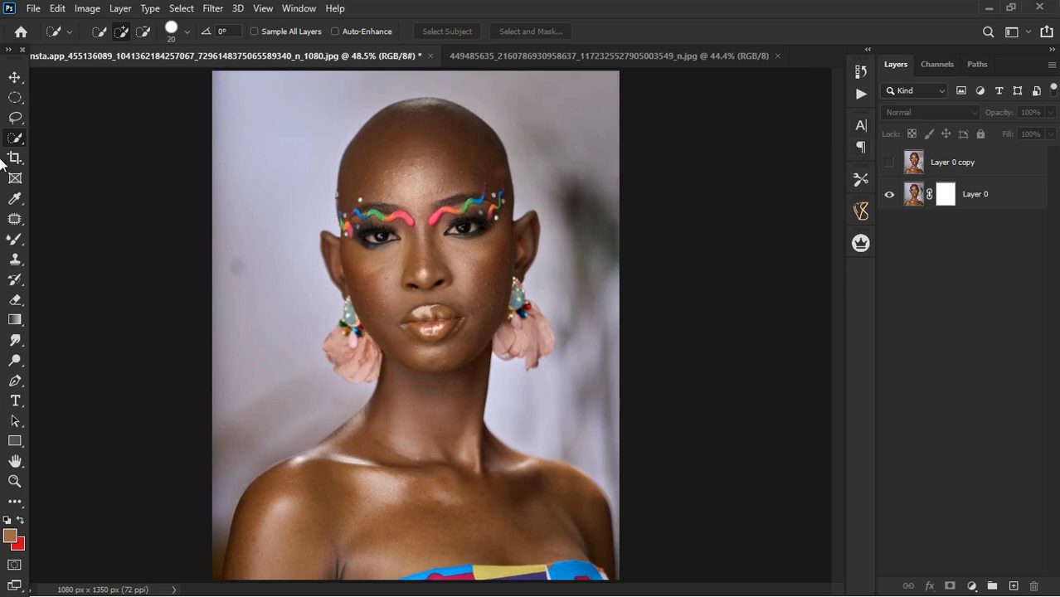
Review the selection commands and the available fill and adjustment layer types.
{"action": "left_click", "coordinate": [181, 8]}
{"action": "left_click", "coordinate": [181, 10]}
{"action": "left_click", "coordinate": [973, 586]}
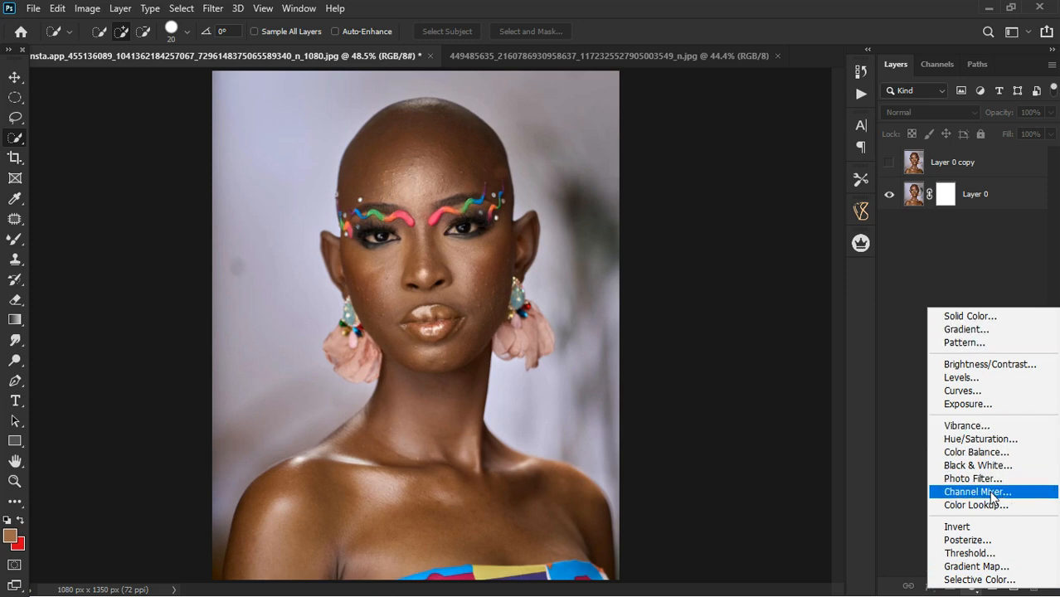
{"action": "left_click", "coordinate": [907, 313]}
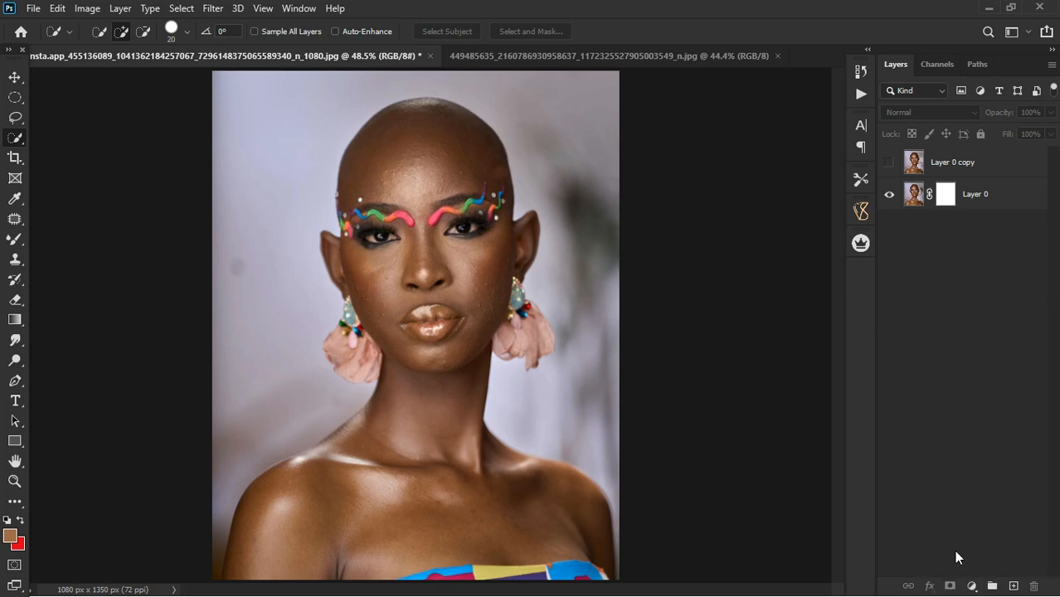
Create five empty layers above Layer 0 and delete all five of them.
{"action": "left_click", "coordinate": [1000, 201]}
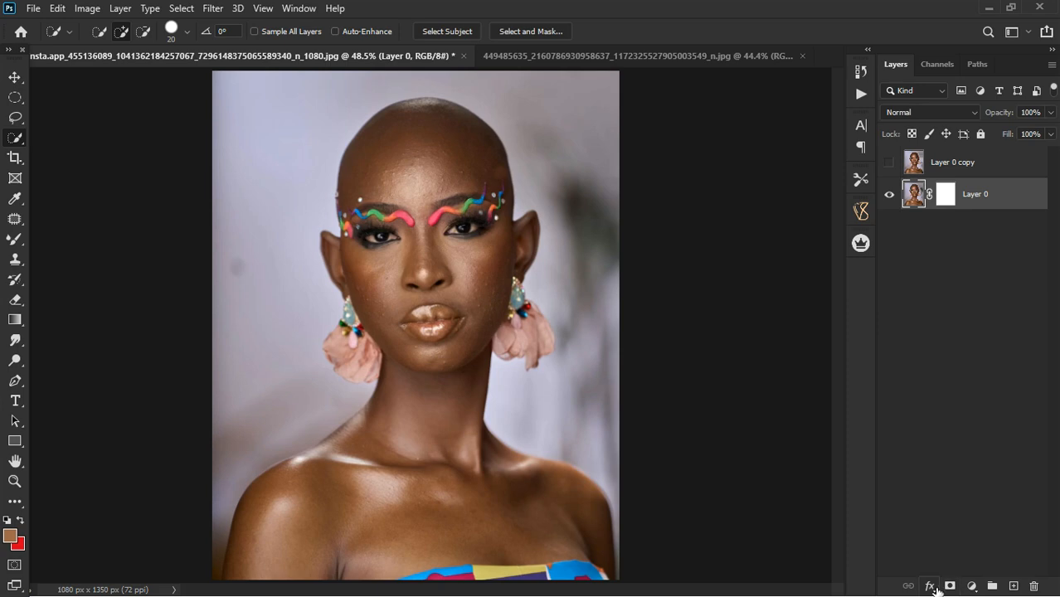
{"action": "left_click", "coordinate": [1024, 586]}
{"action": "left_click", "coordinate": [1014, 587]}
{"action": "left_click", "coordinate": [1014, 587]}
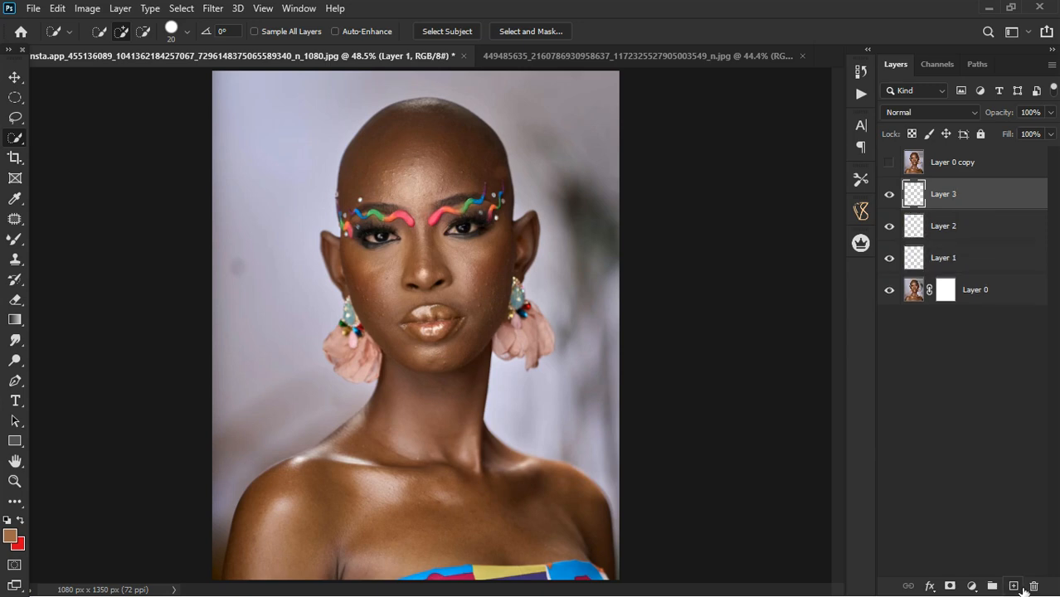
{"action": "left_click", "coordinate": [1013, 587]}
{"action": "left_click", "coordinate": [1013, 586]}
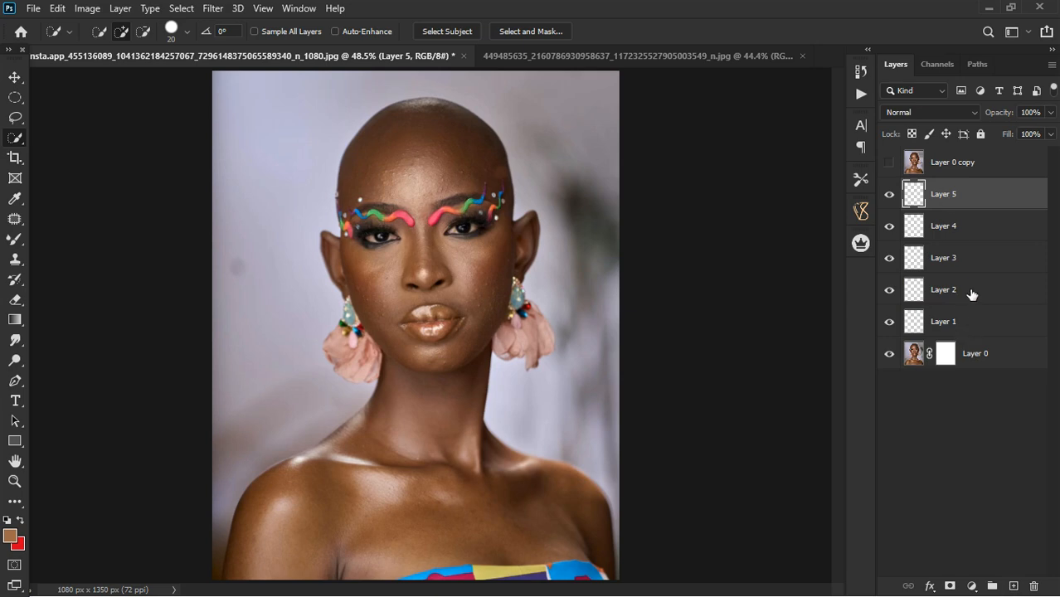
{"action": "left_click", "coordinate": [988, 331], "text": "shift"}
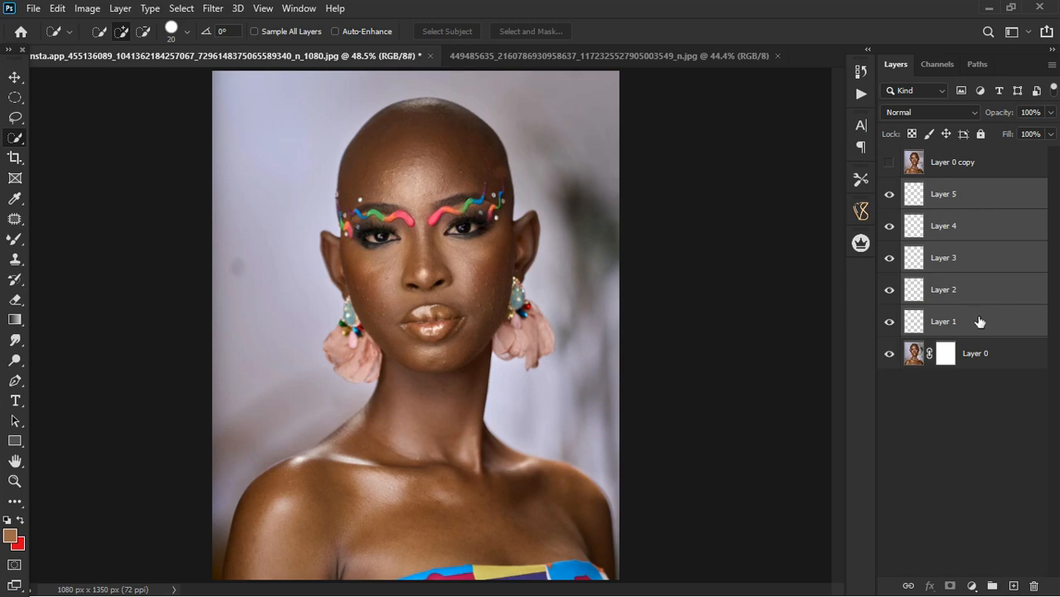
{"action": "key", "text": "Delete"}
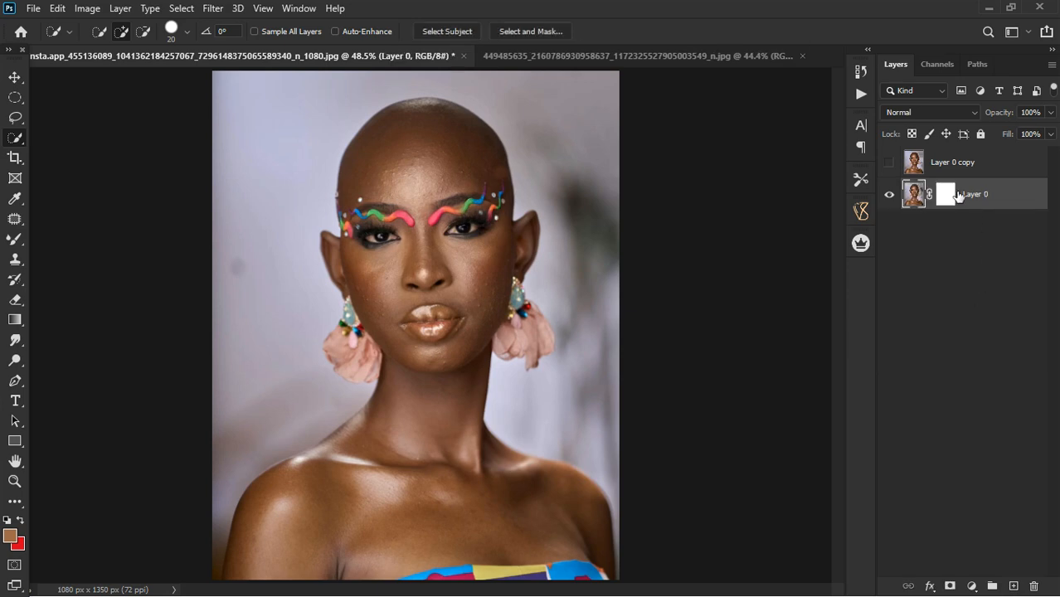
Try to delete the layer mask from Layer 0 and undo the deletions.
{"action": "left_click", "coordinate": [958, 195]}
{"action": "key", "text": "Delete"}
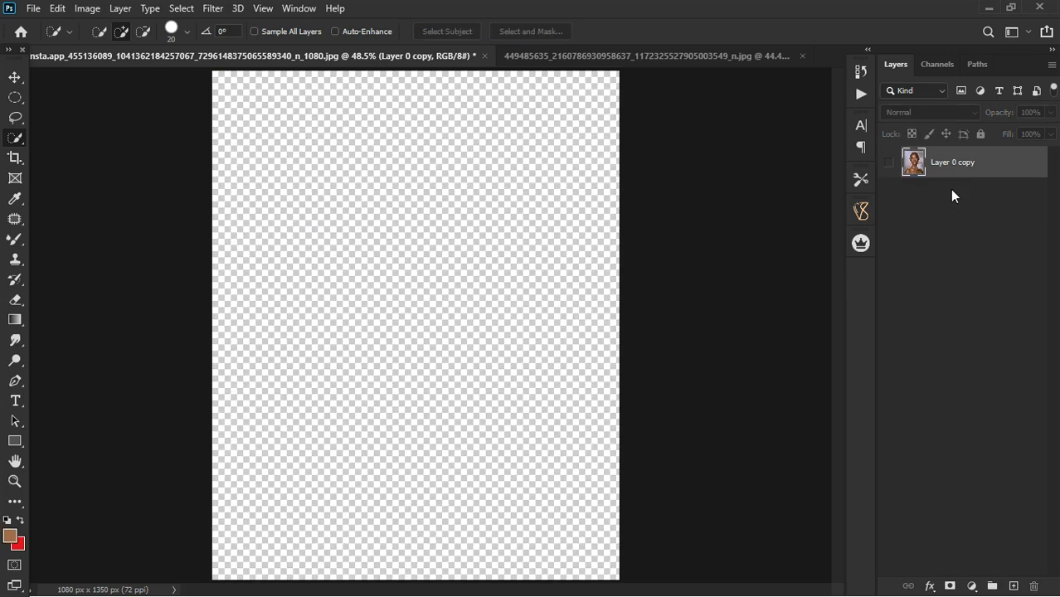
{"action": "key", "text": "ctrl+z"}
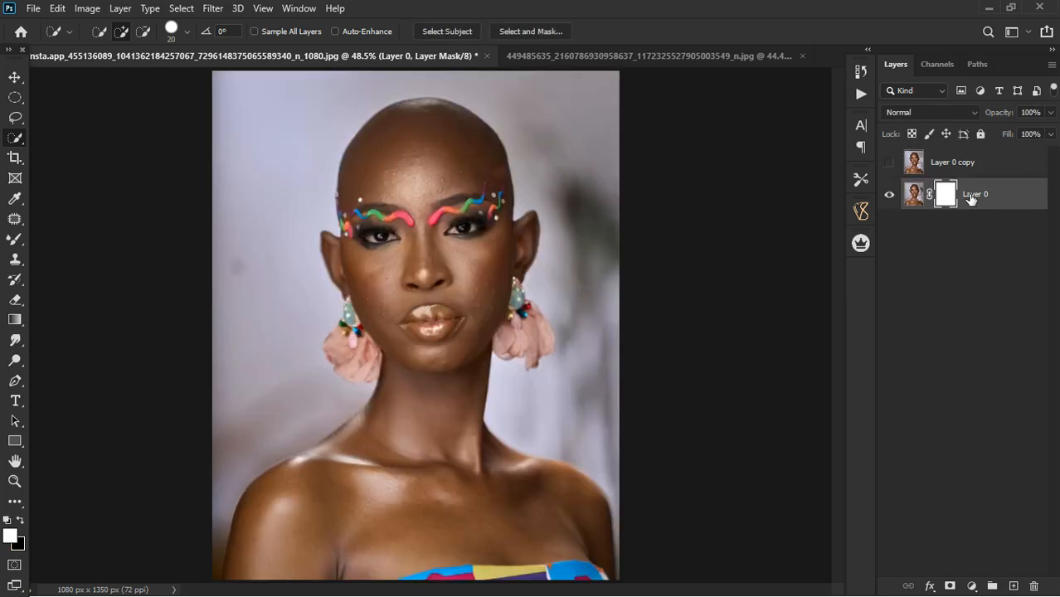
{"action": "right_click", "coordinate": [944, 193]}
{"action": "left_click", "coordinate": [945, 187]}
{"action": "key", "text": "Delete"}
{"action": "key", "text": "ctrl+z"}
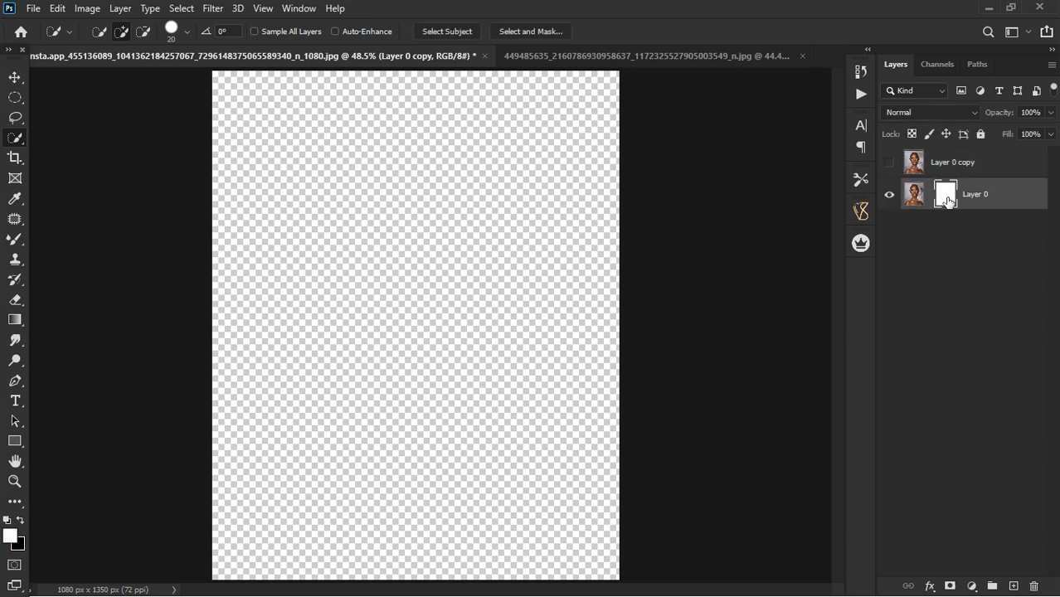
Delete the layer mask from Layer 0.
{"action": "right_click", "coordinate": [943, 194]}
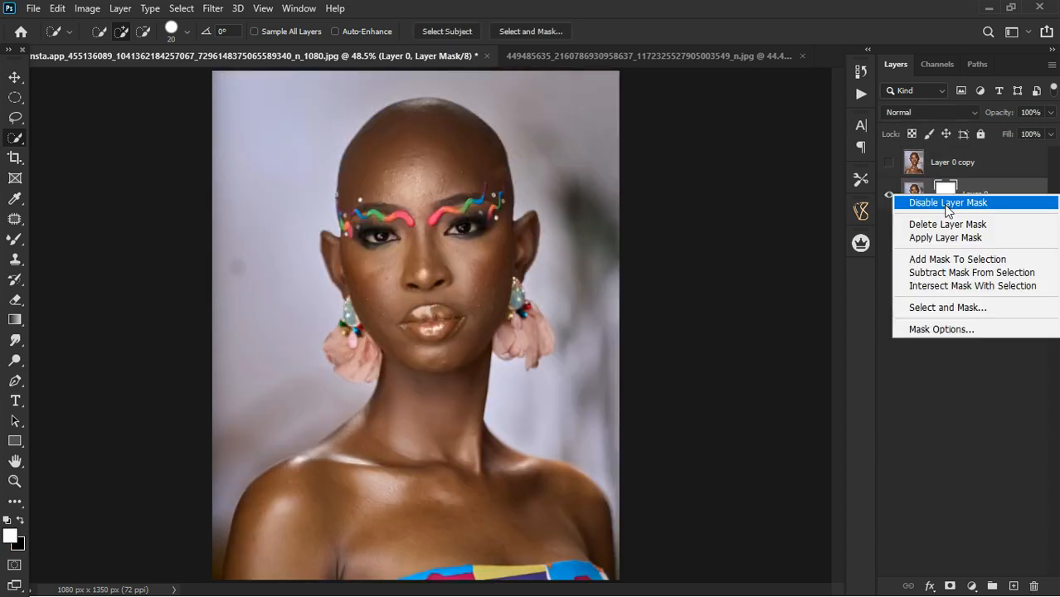
{"action": "left_click", "coordinate": [950, 224]}
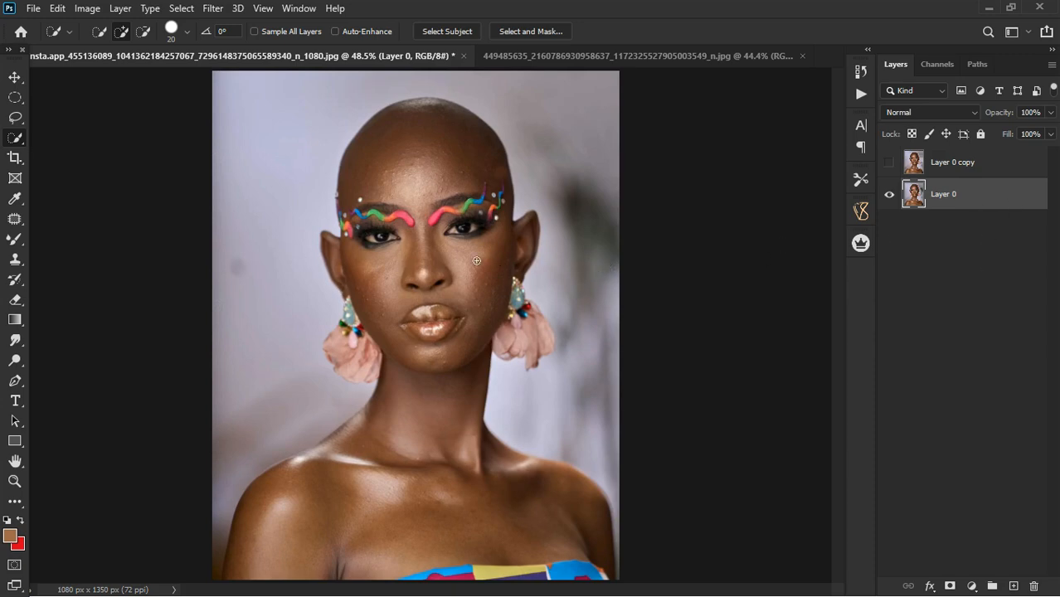
Revisit the Move and Lasso tools and switch to the Brush Tool.
{"action": "left_click", "coordinate": [15, 80]}
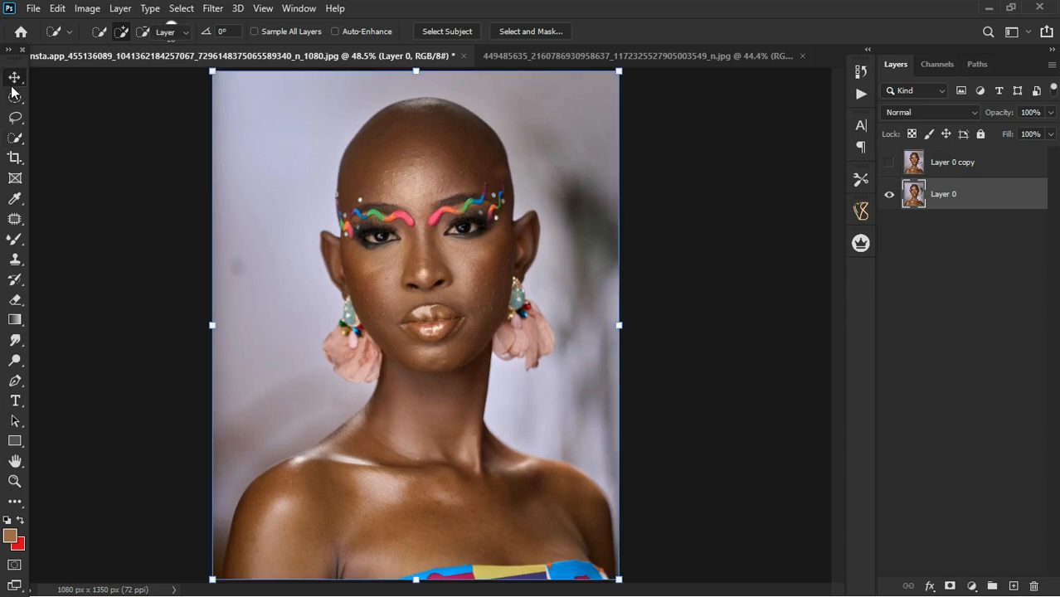
{"action": "left_click", "coordinate": [12, 118]}
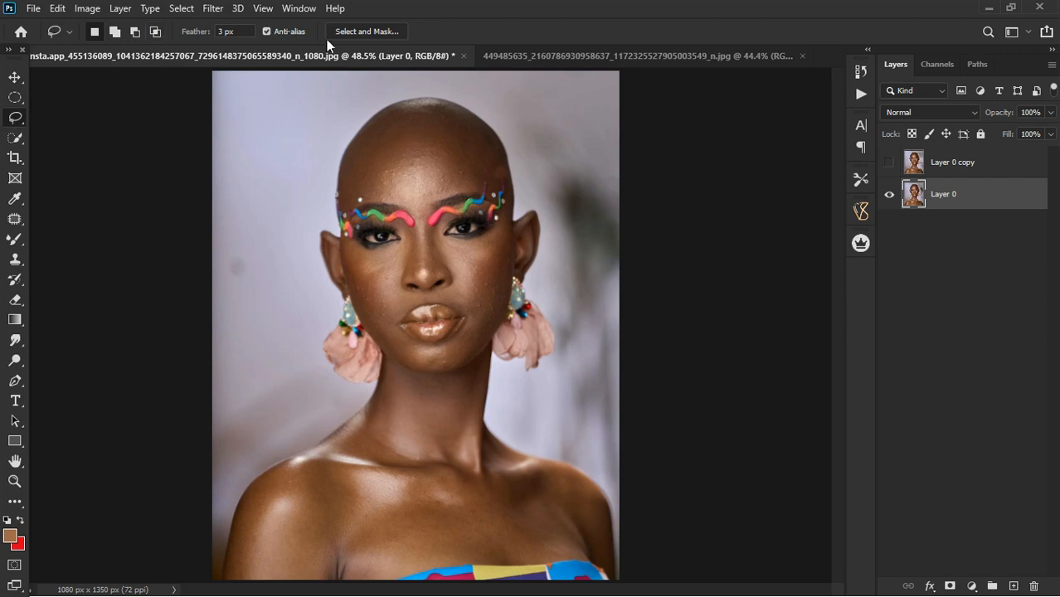
{"action": "left_click_drag", "start_coordinate": [15, 240], "coordinate": [42, 240]}
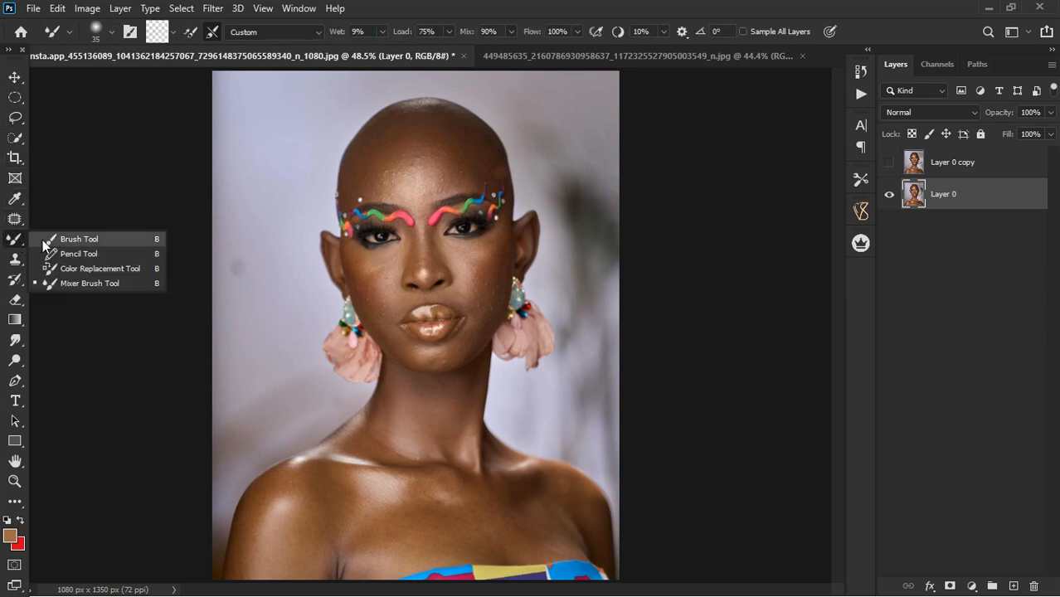
{"action": "left_click", "coordinate": [42, 240]}
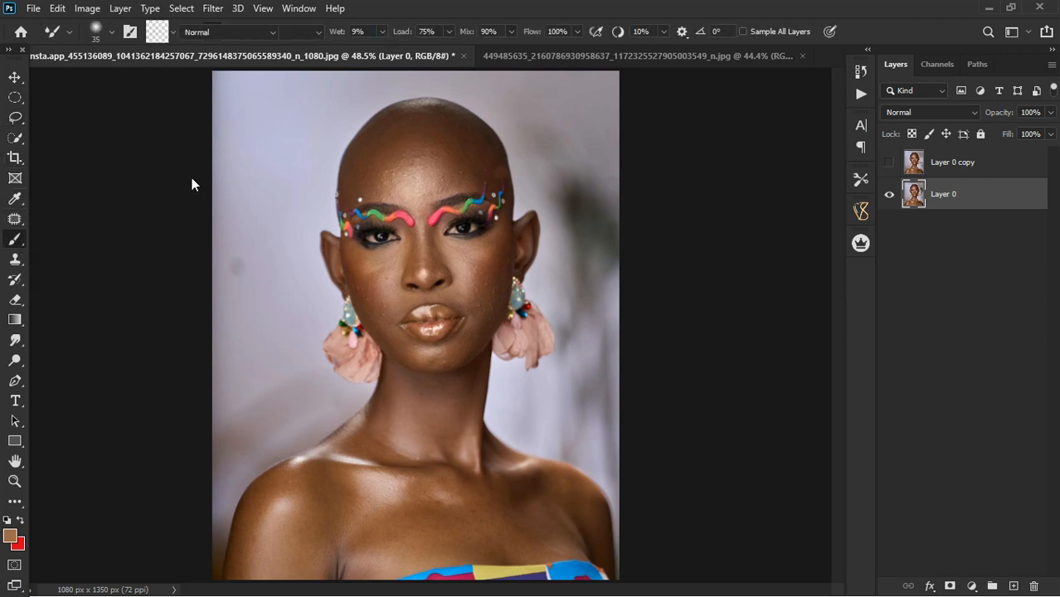
Review the brush's size and hardness settings and Layer 0's opacity and fill, deselect the layer, and activate the Move Tool.
{"action": "left_click", "coordinate": [111, 33]}
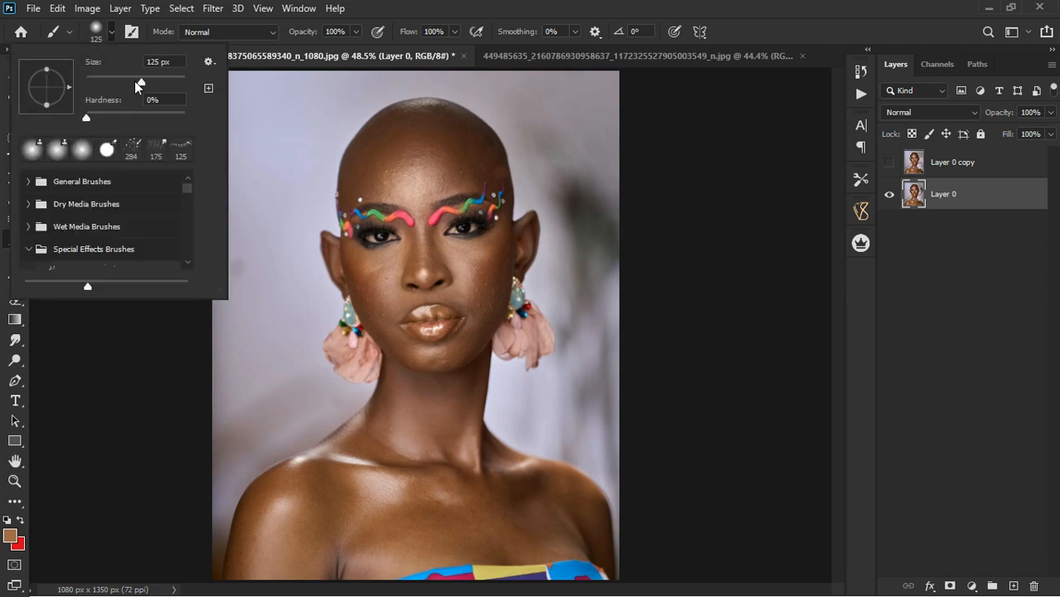
{"action": "left_click", "coordinate": [113, 33]}
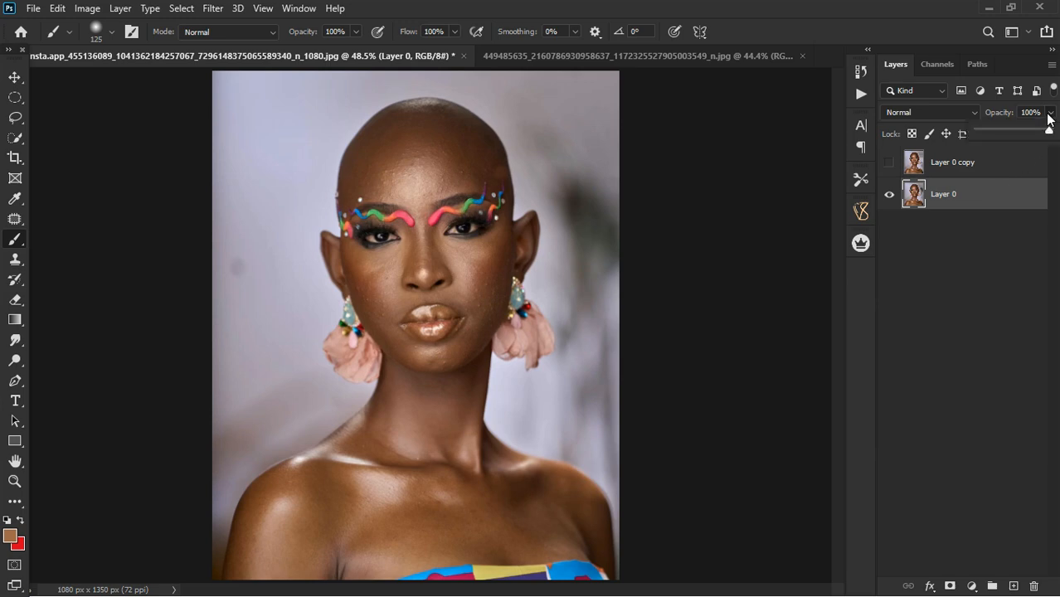
{"action": "left_click", "coordinate": [1051, 135]}
{"action": "left_click", "coordinate": [1052, 116]}
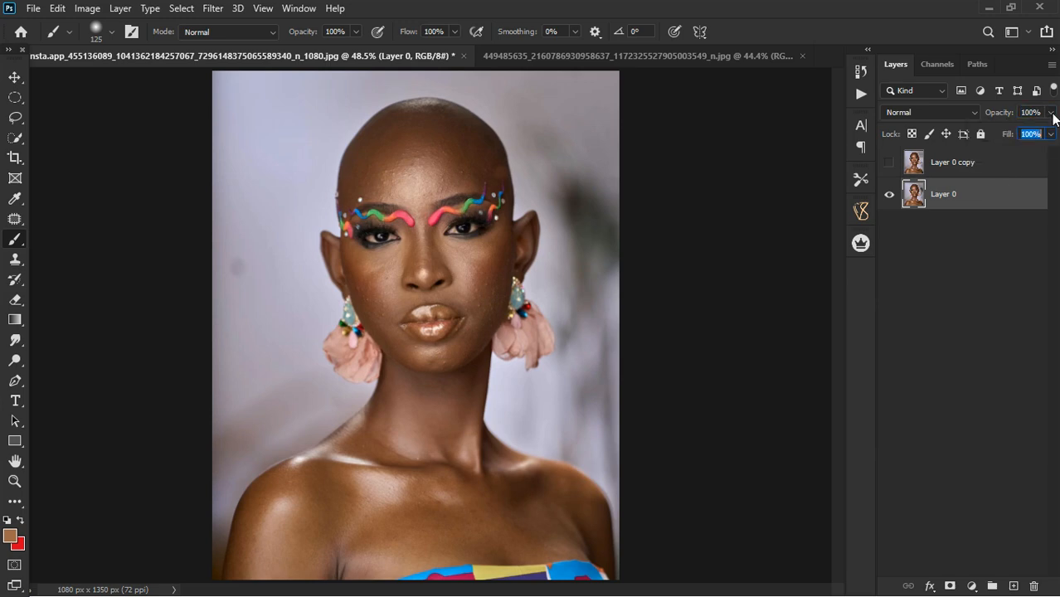
{"action": "left_click", "coordinate": [995, 288]}
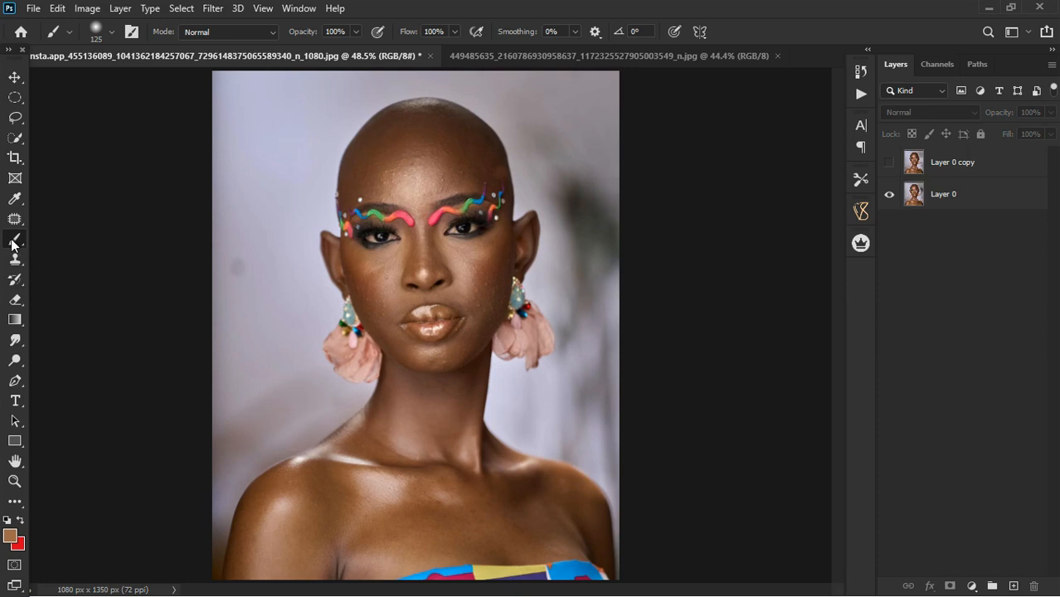
{"action": "left_click", "coordinate": [14, 78]}
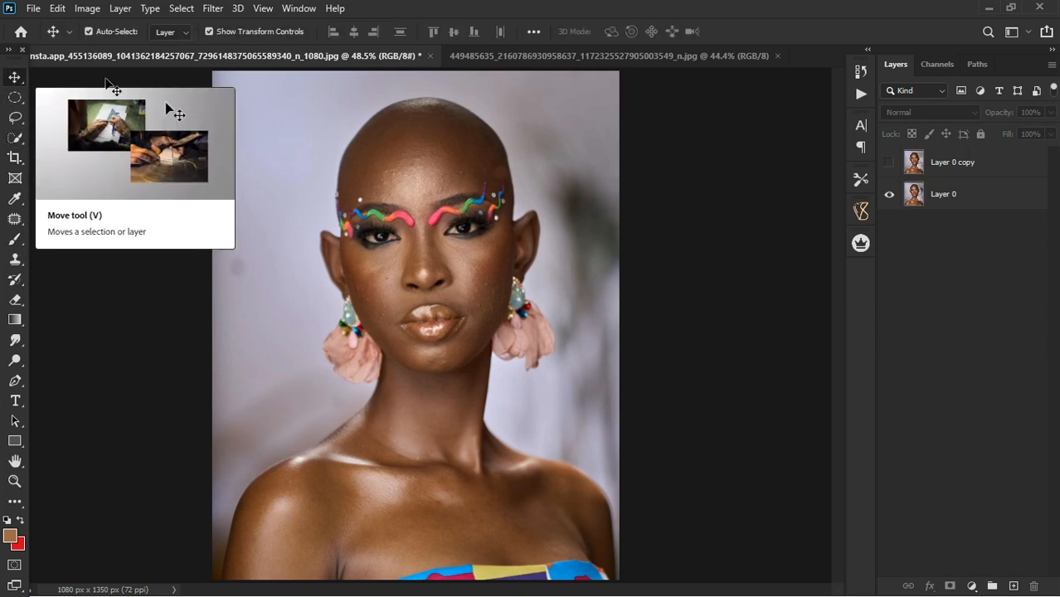